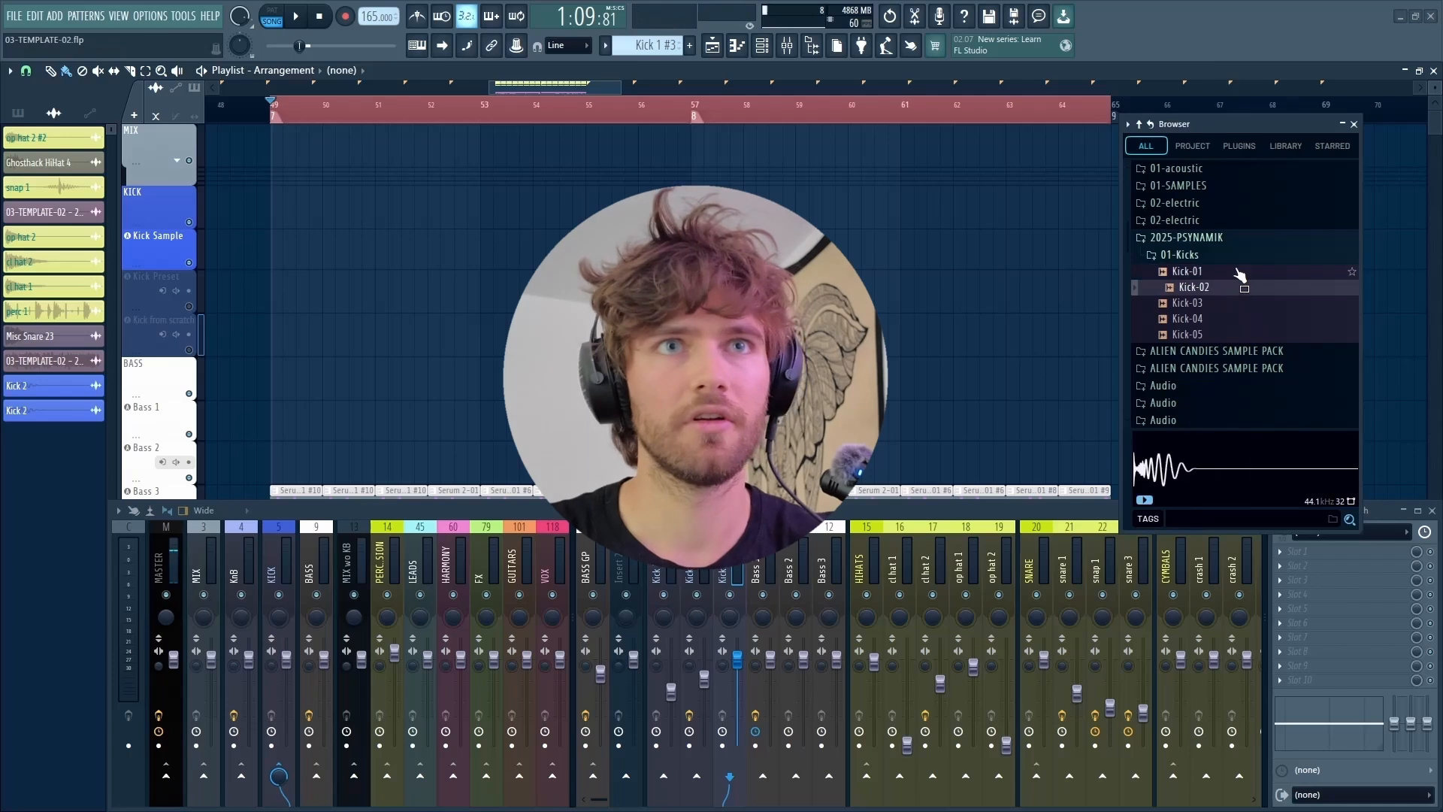
Audition the kick samples in the 01-Kicks folder of the 2025-PSYNAMIK pack
key("Down")
key("Down")
key("Down")
key("Up")
key("Up")
key("Up")
key("Up")
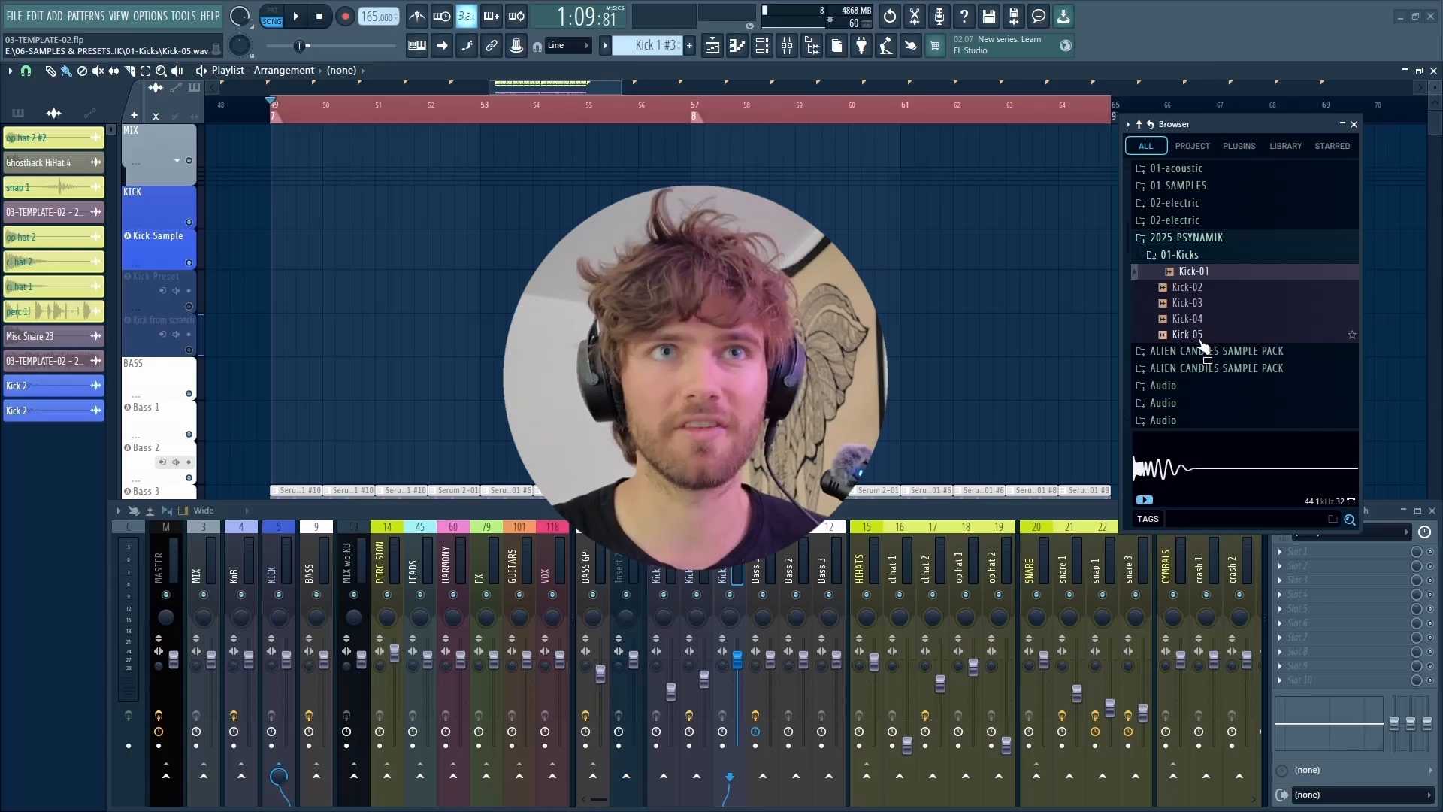
Place the Kick-05 sample on the Kick Sample track at bar 49
left_click_drag(1201, 344, 331, 255)
scroll(342, 256, "up", 4)
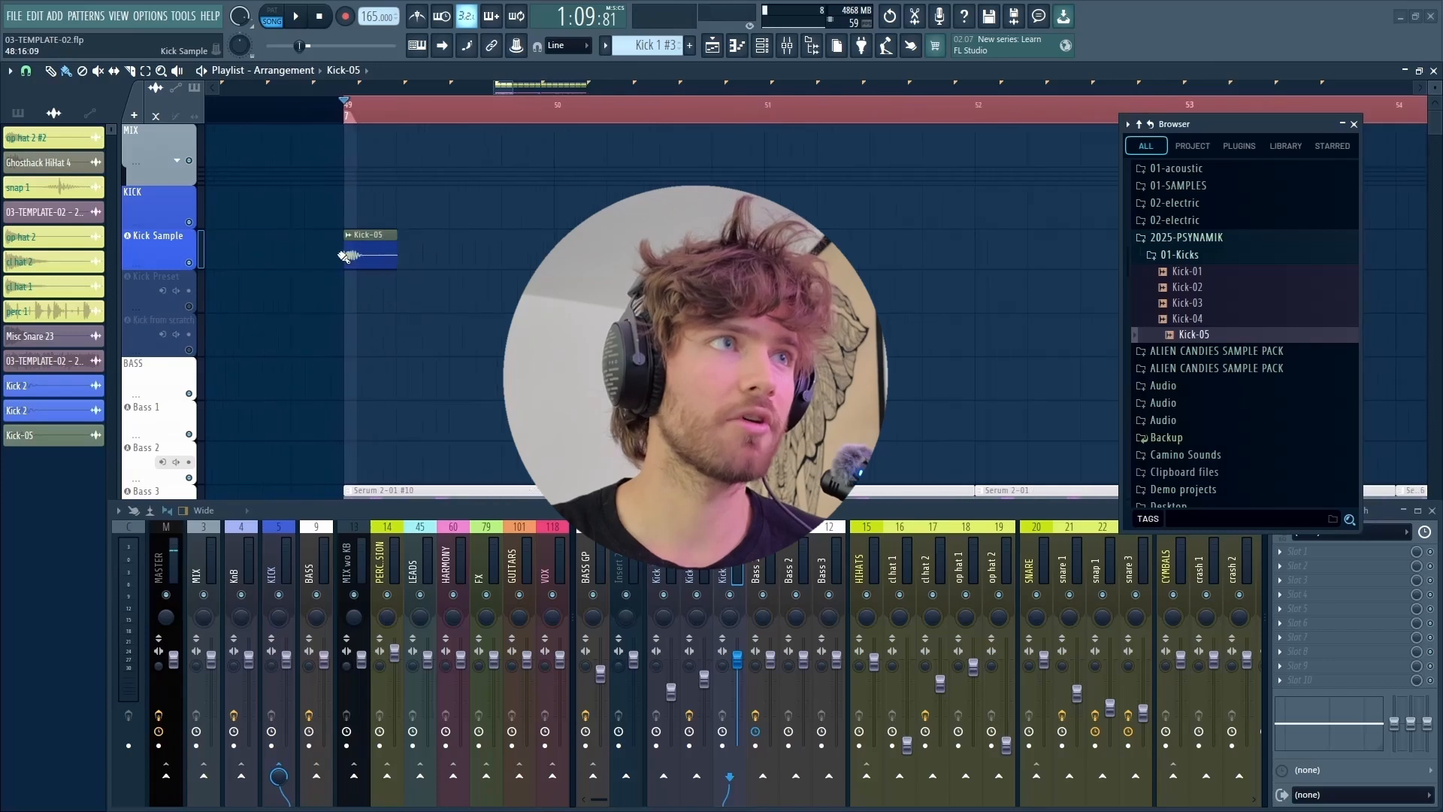
scroll(275, 306, "down", 5)
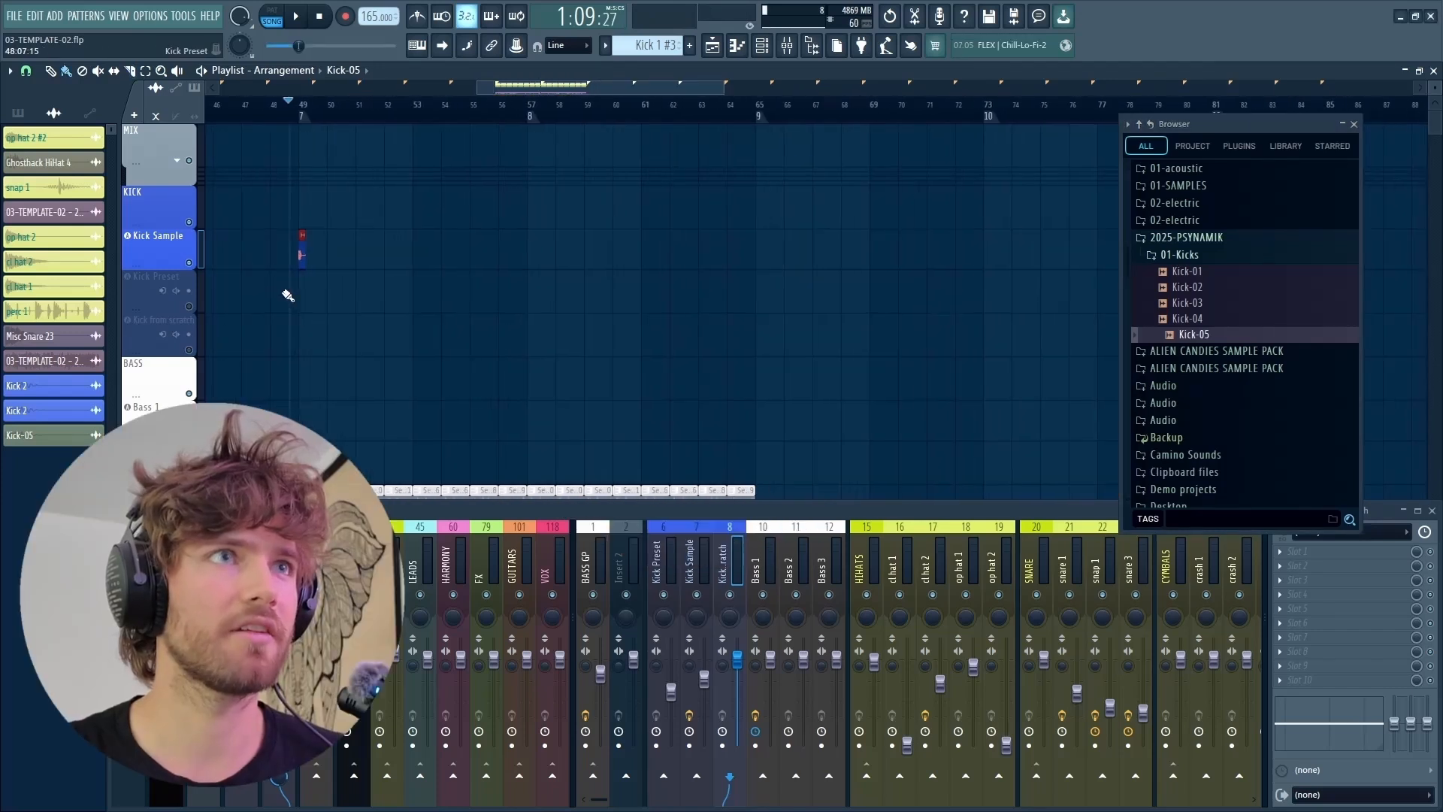
Duplicate the Kick-05 clip repeatedly on every beat along the Kick Sample track, from bar 49 up to about bar 65
key("ctrl+b")
key("ctrl+b")
key("ctrl+b")
key("ctrl+b")
key("ctrl+b")
key("ctrl+b")
key("ctrl+b")
key("ctrl+b")
key("ctrl+b")
key("ctrl+b")
key("ctrl+b")
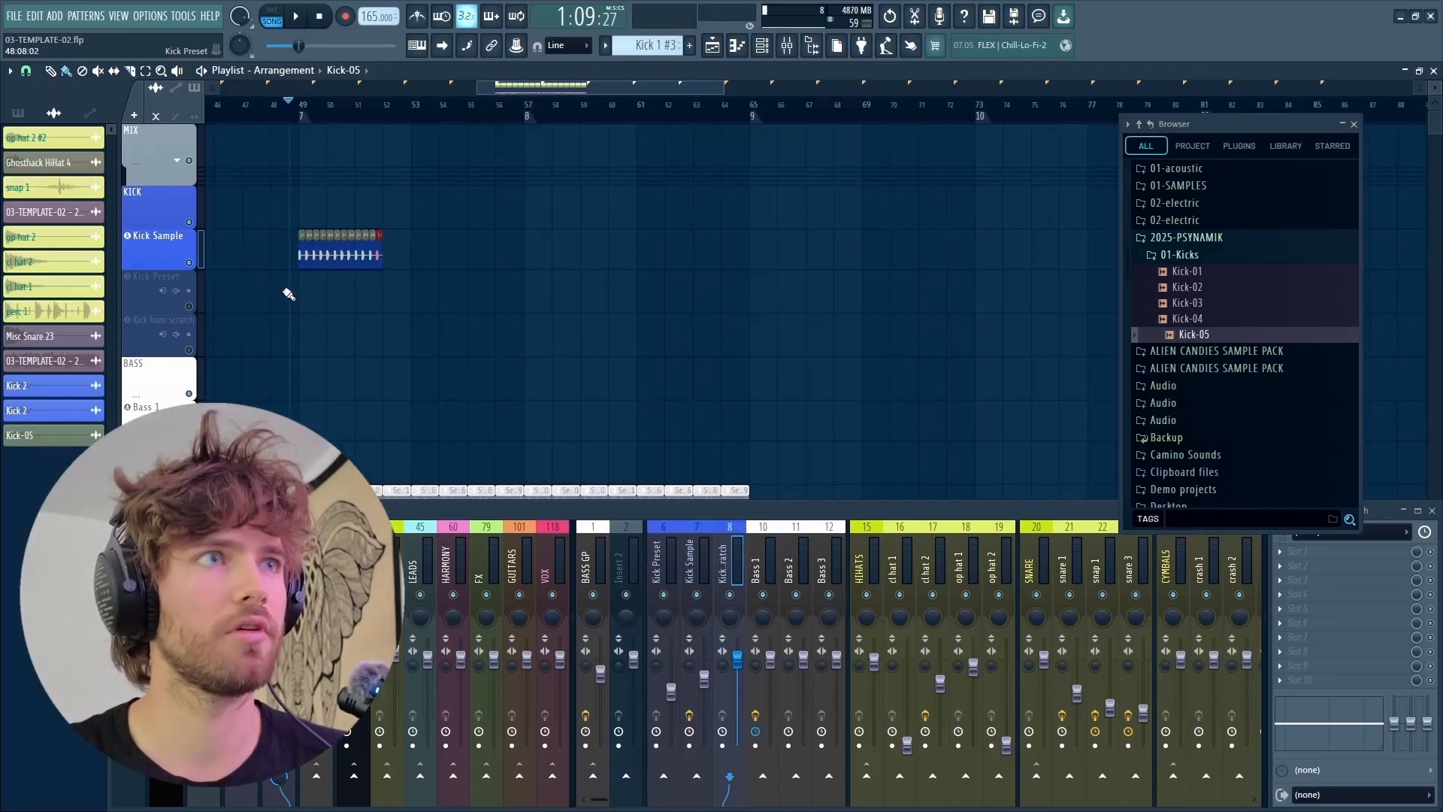
key("ctrl+b")
key("ctrl+b")
key("ctrl+b")
key("ctrl+b")
key("ctrl+b")
key("ctrl+b")
key("ctrl+b")
key("ctrl+b")
key("ctrl+b")
key("ctrl+b")
key("ctrl+b")
key("ctrl+b")
key("ctrl+b")
key("ctrl+b")
key("ctrl+b")
key("ctrl+b")
key("ctrl+b")
key("ctrl+b")
key("ctrl+b")
key("ctrl+b")
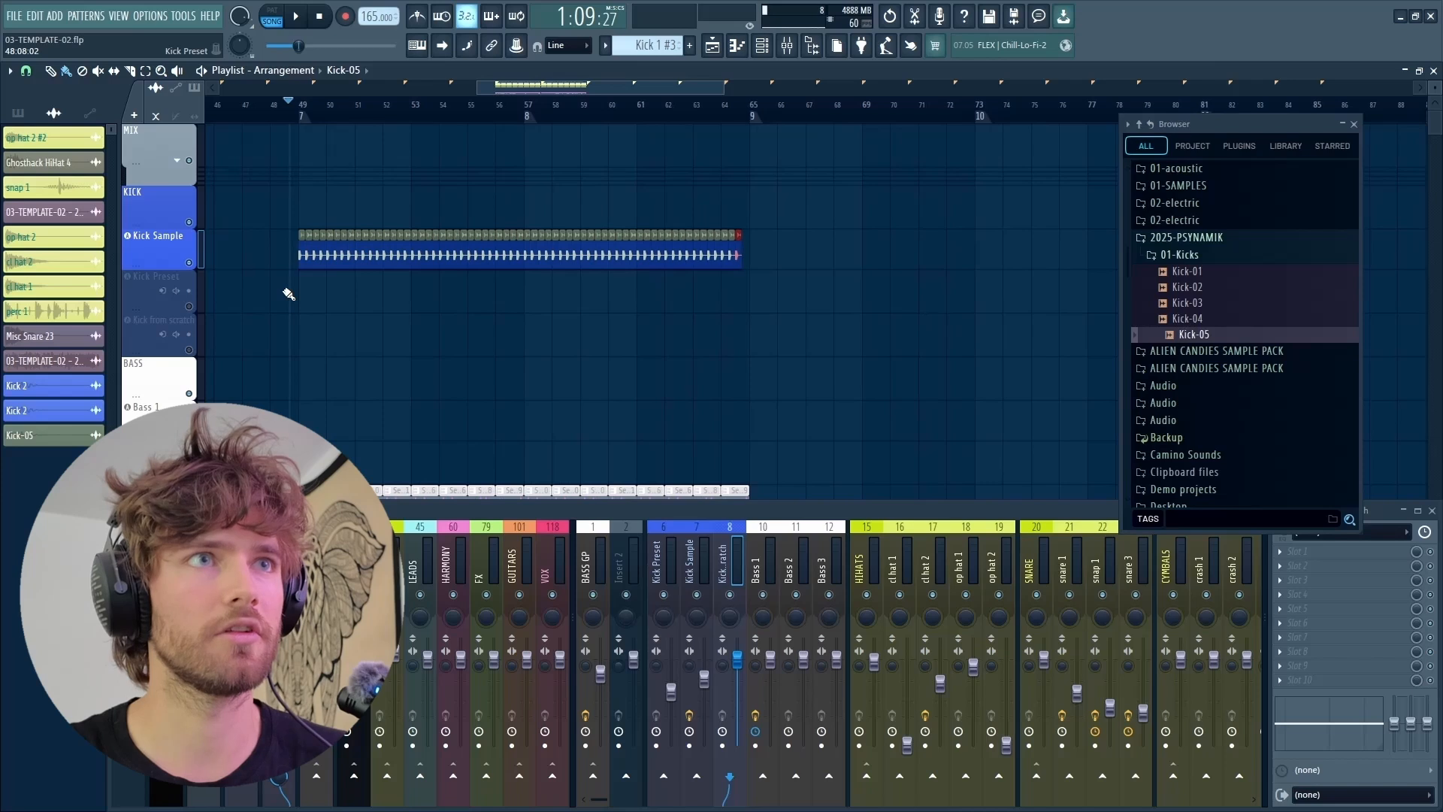
Set the playback range to bars 49 to 57 and listen to the kick in the loop
scroll(244, 126, "up", 4)
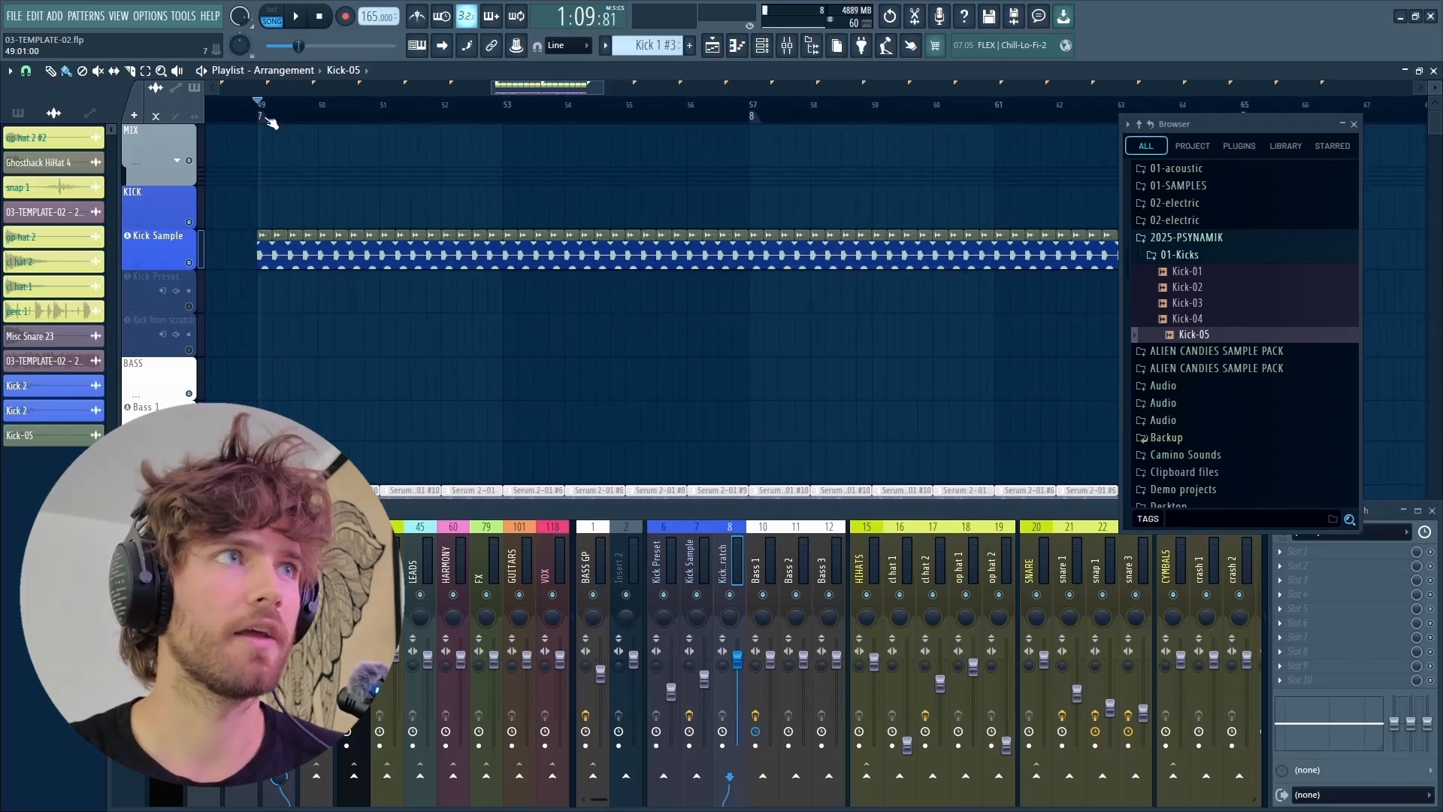
double_click(266, 115)
key("space")
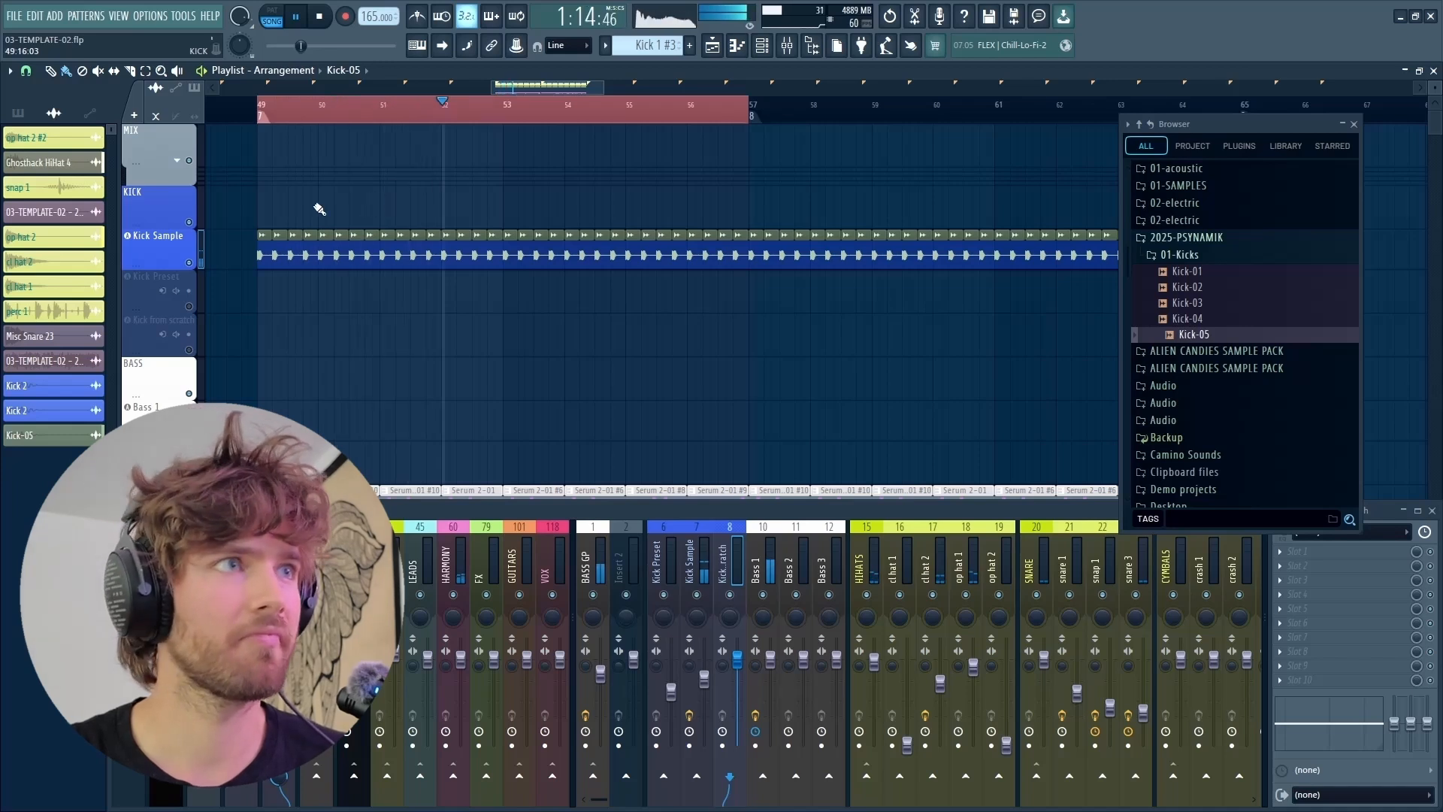
key("space")
Open Pro-Q 3 on the Kick Sample mixer track and play the loop to examine the kick's spectrum
scroll(217, 213, "up", 3)
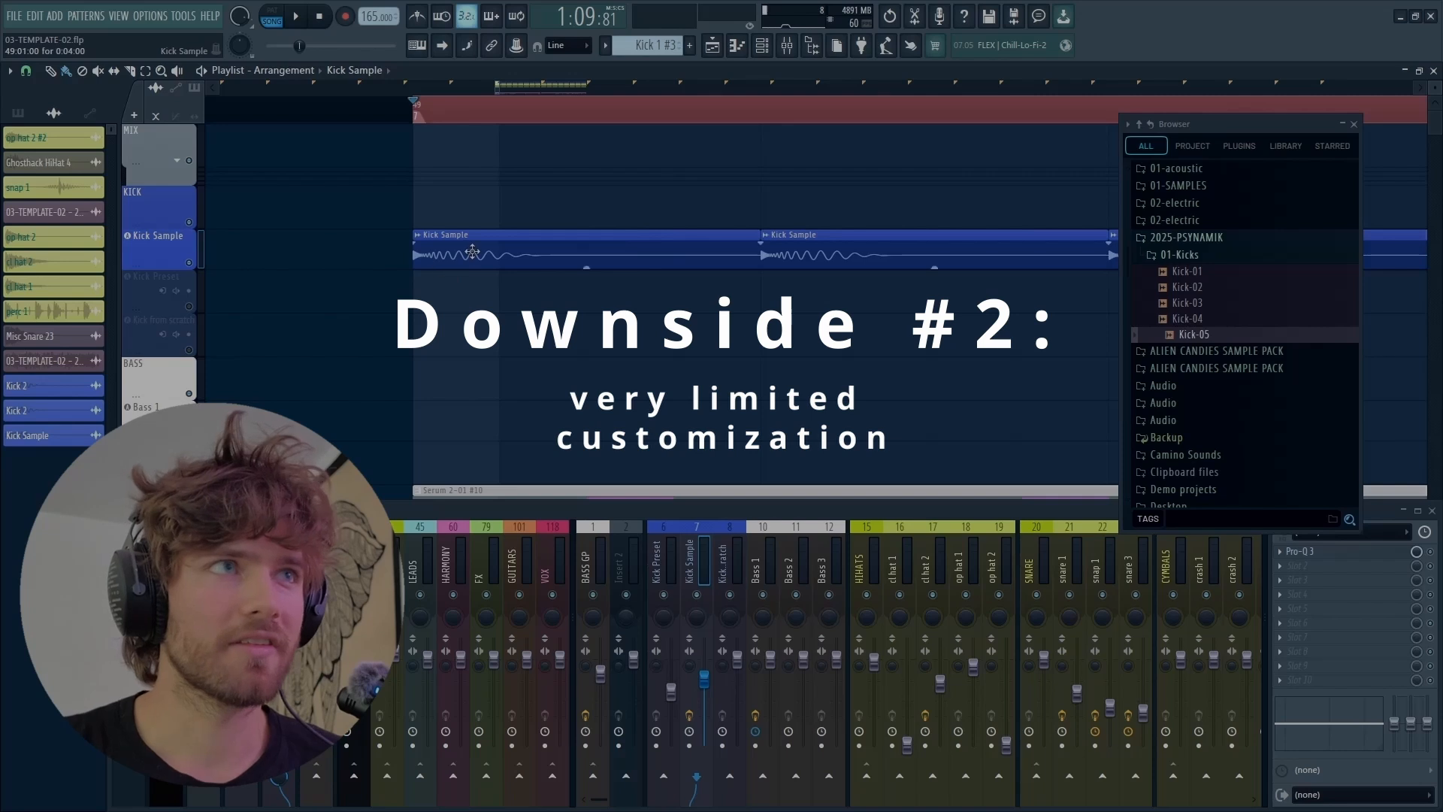
scroll(475, 251, "up", 2)
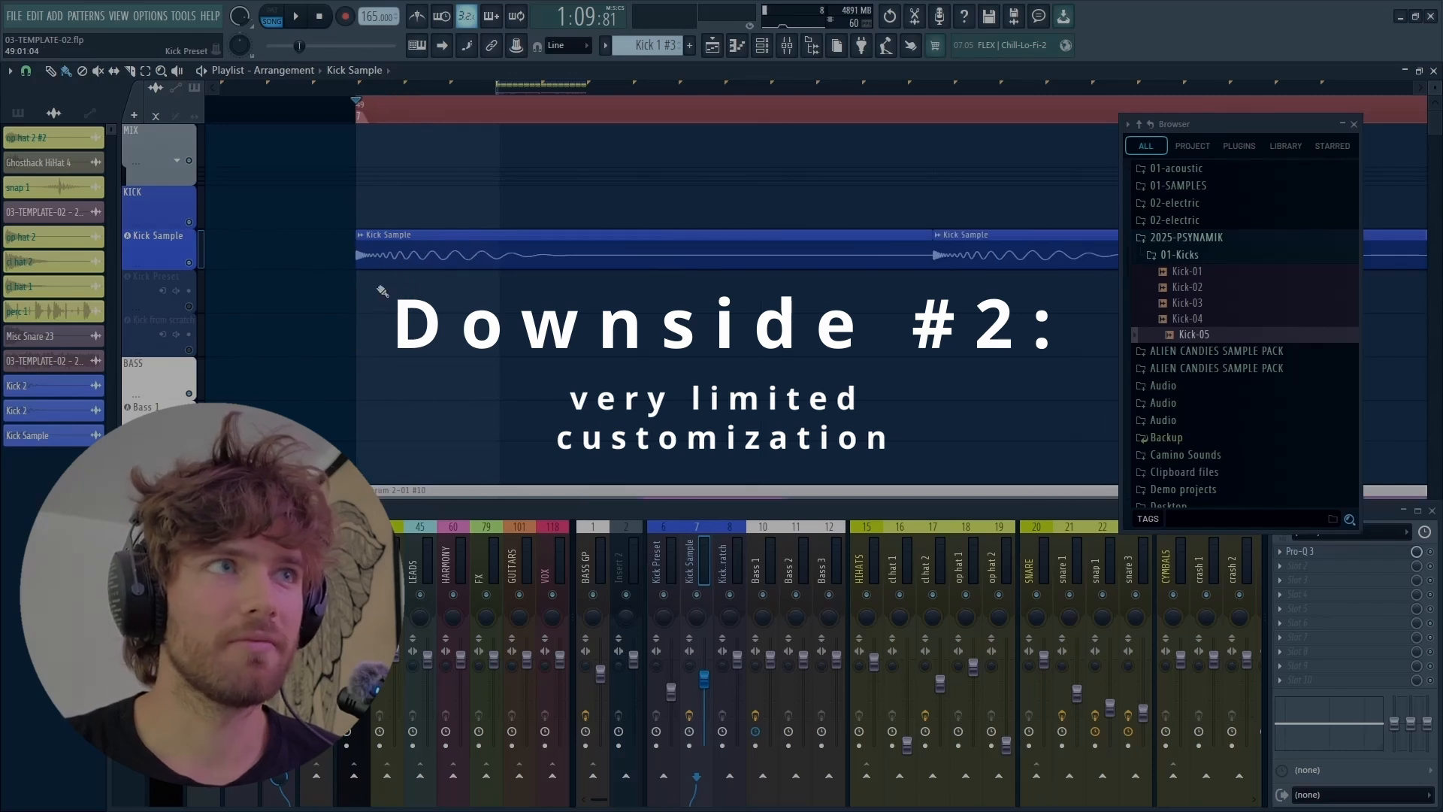
left_click(361, 106)
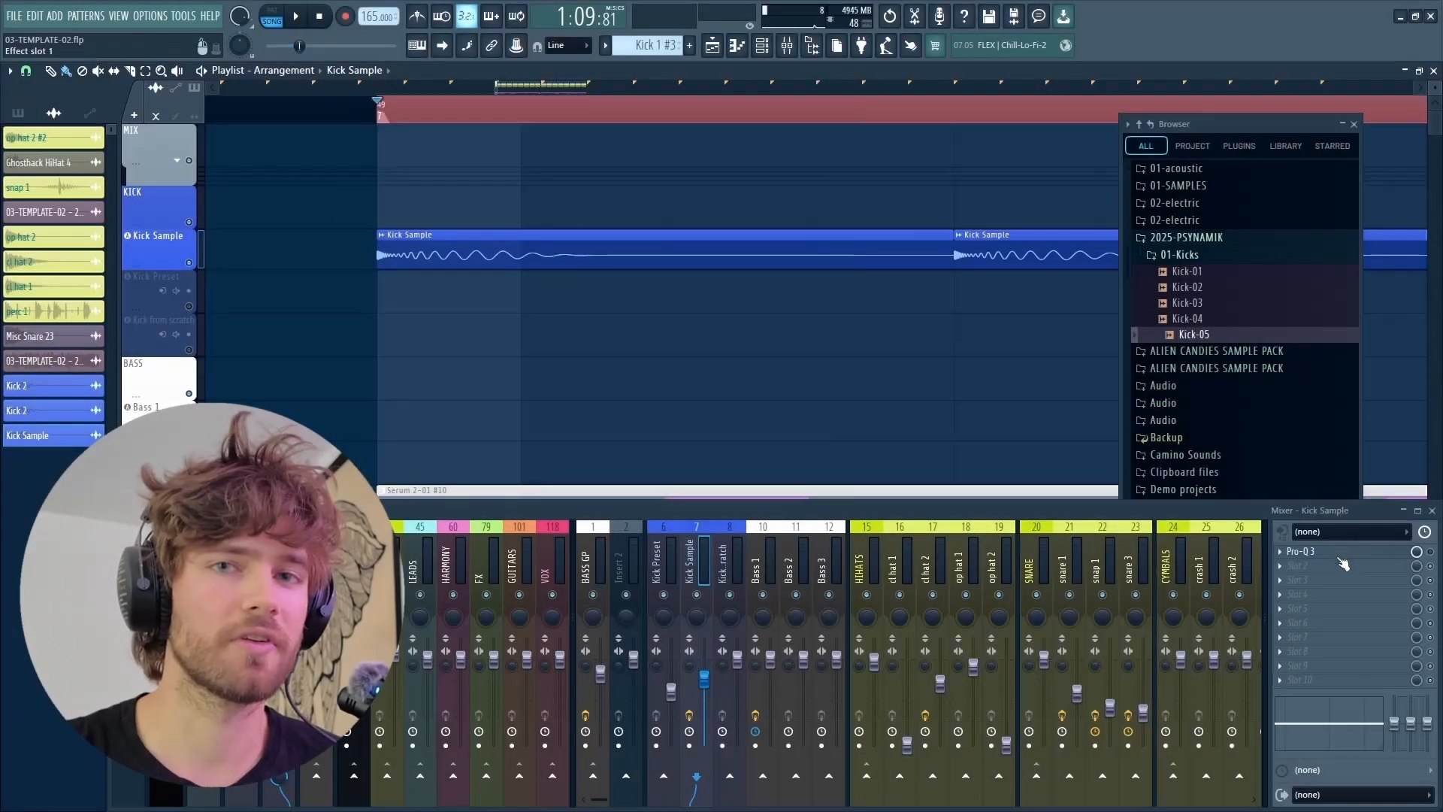
left_click(1342, 554)
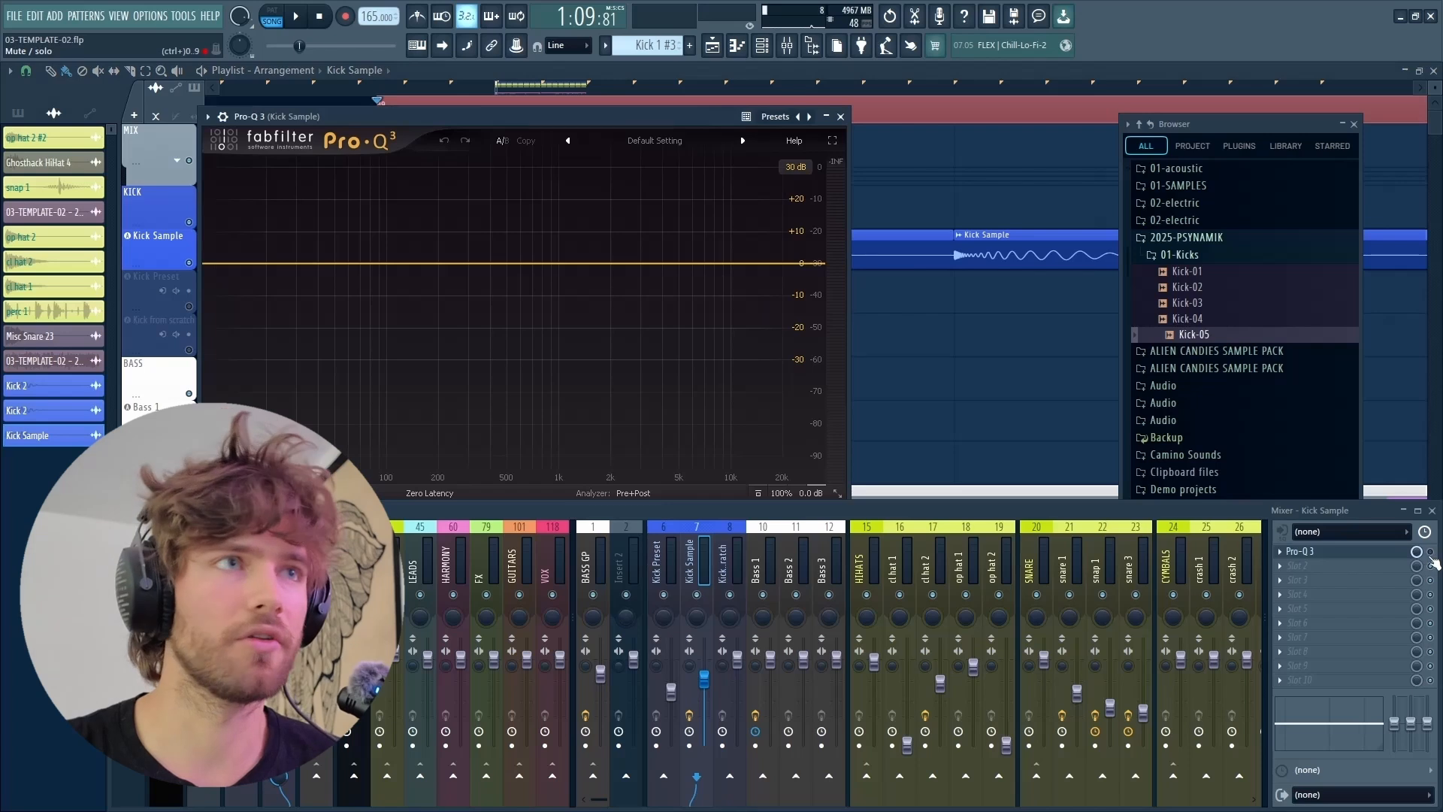
key("space")
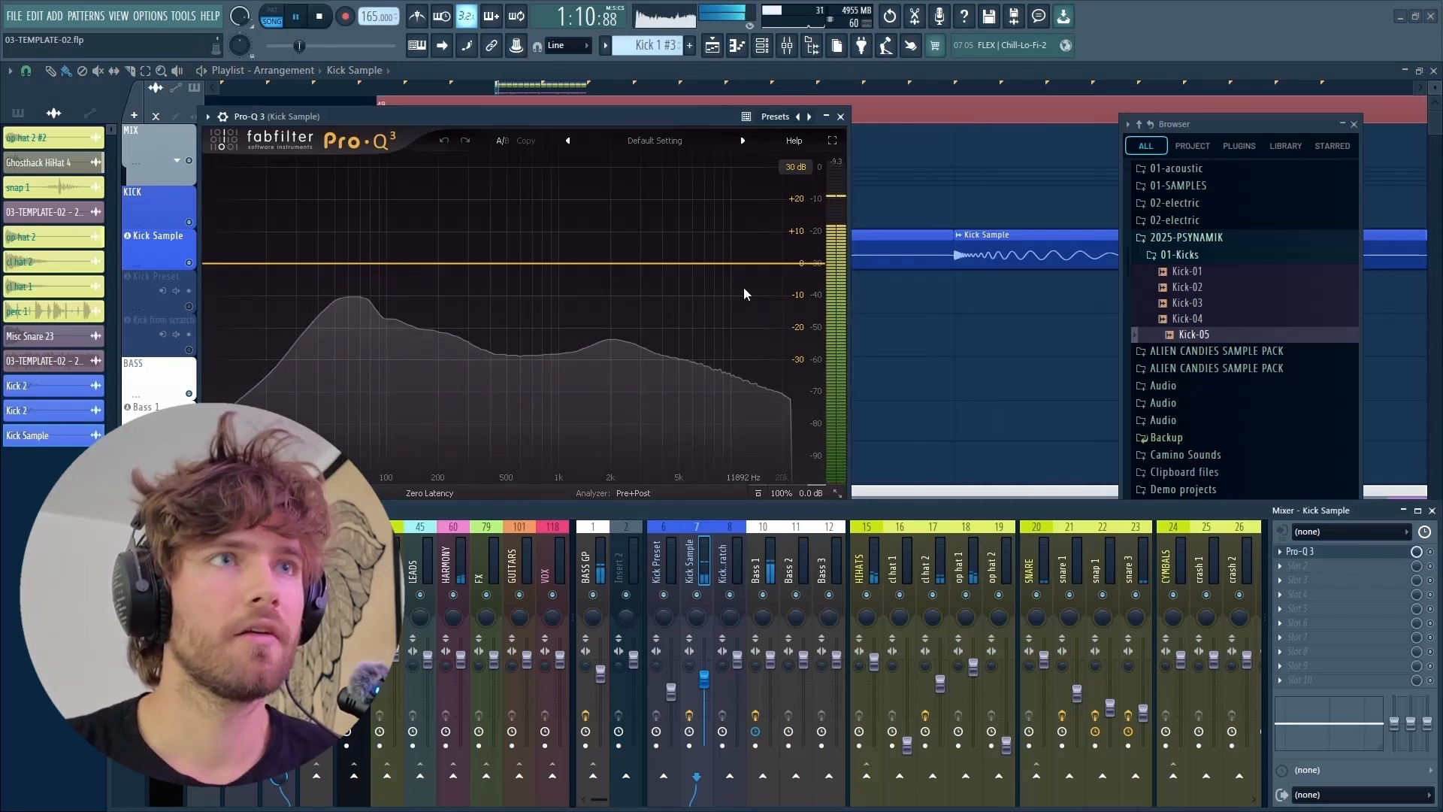
key("space")
Try a high-shelf cut of about -19 dB at about 4.7 kHz on the kick, listen to it, and delete the band
left_click(712, 264)
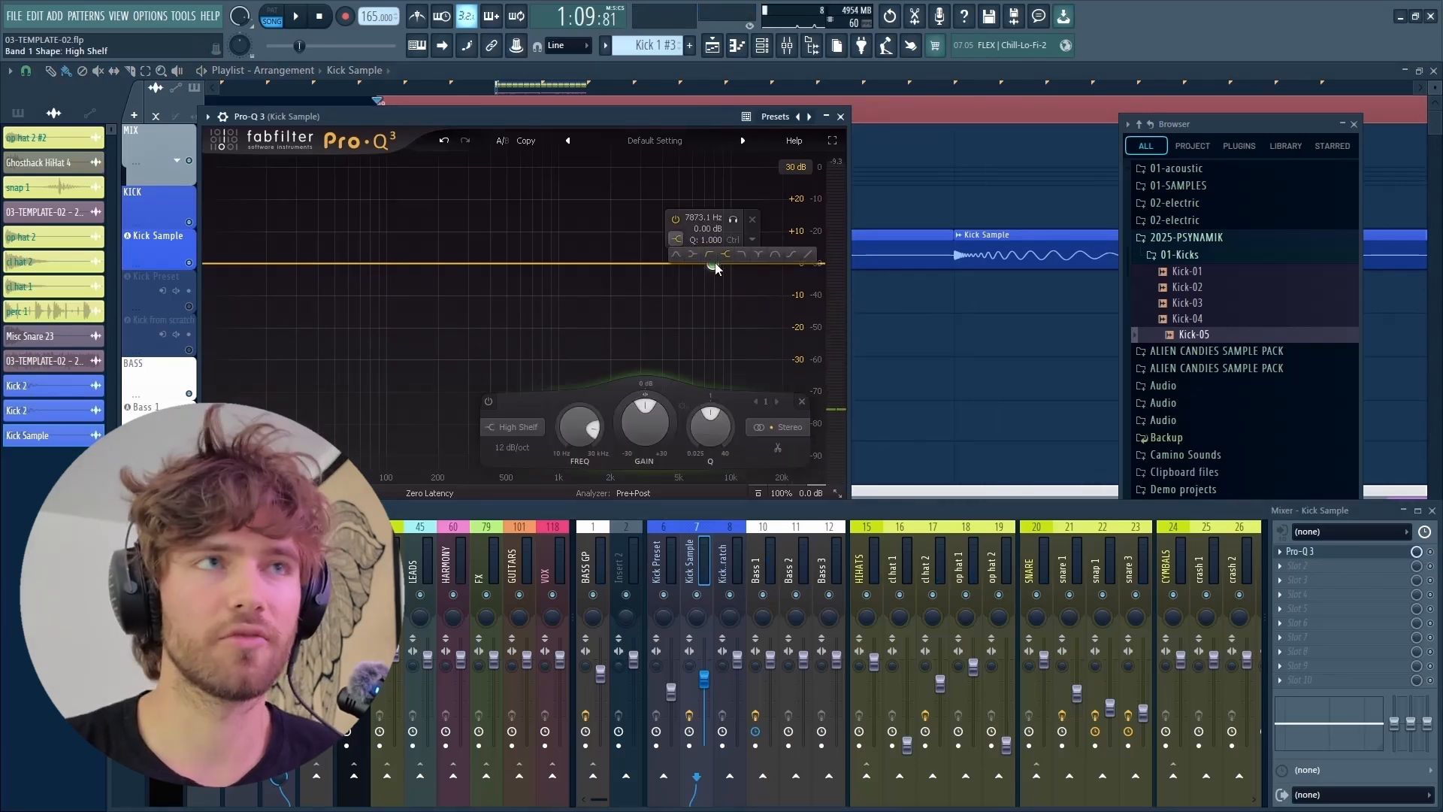
left_click(713, 258)
left_click(677, 238)
left_click(726, 256)
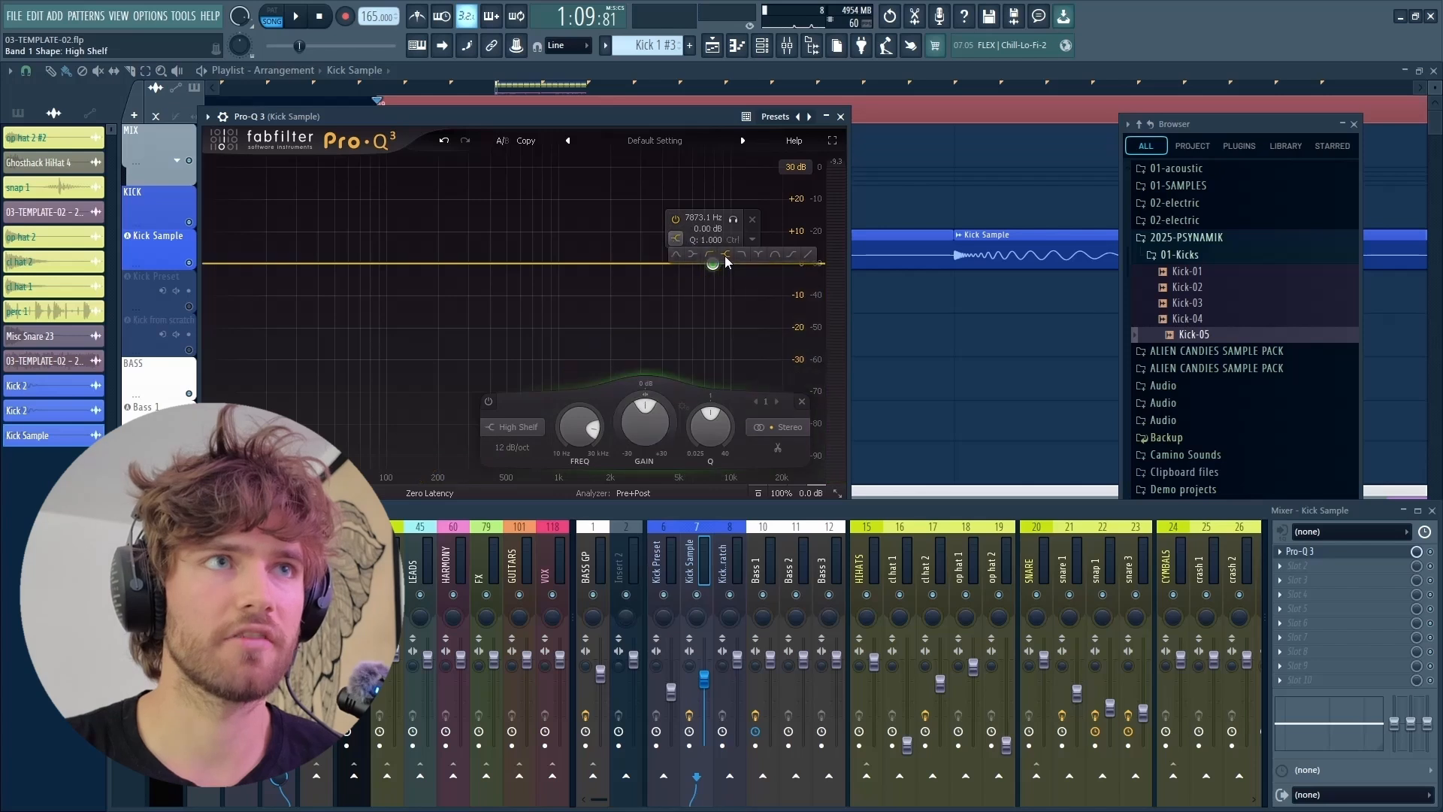
left_click_drag(713, 268, 673, 301)
key("space")
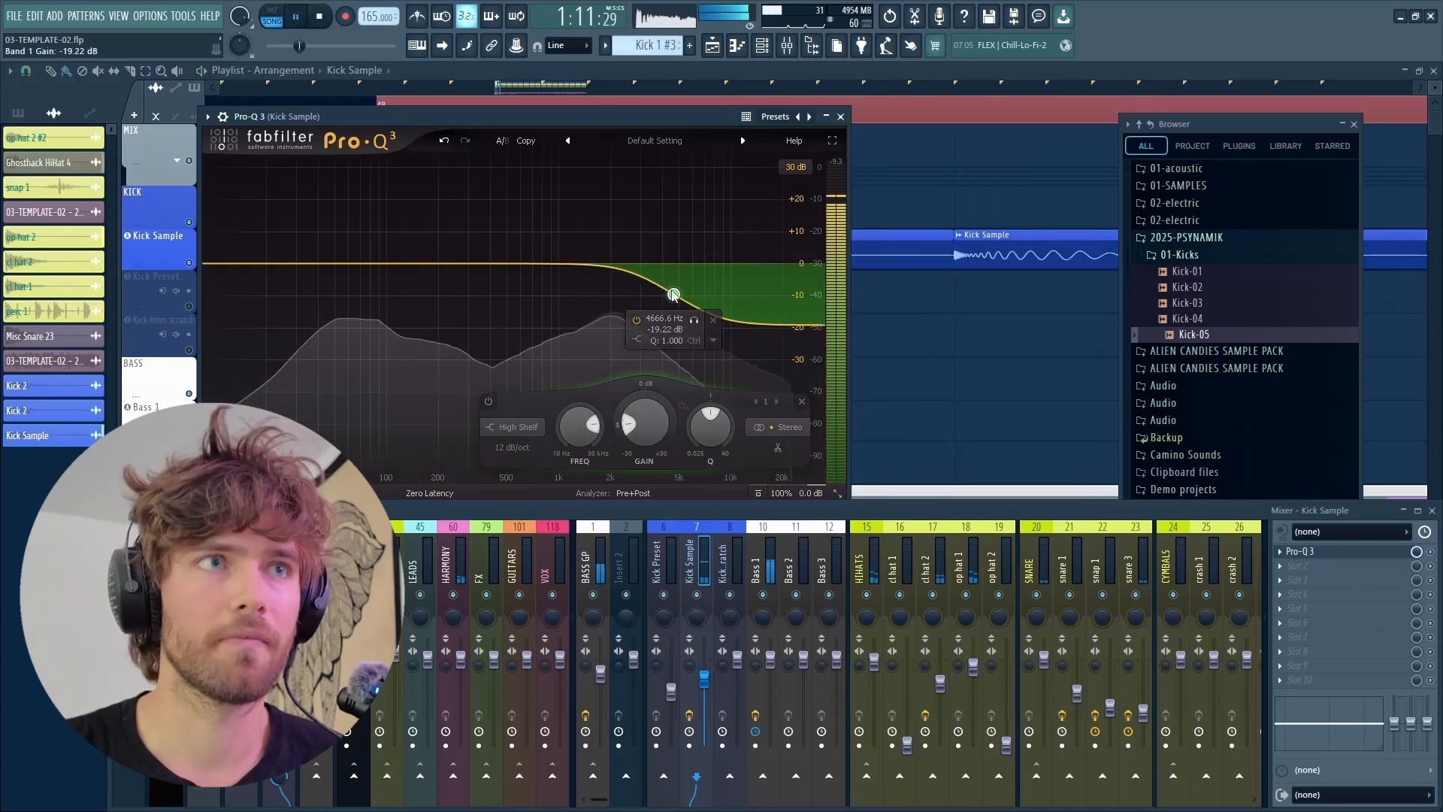
key("space")
left_click(713, 320)
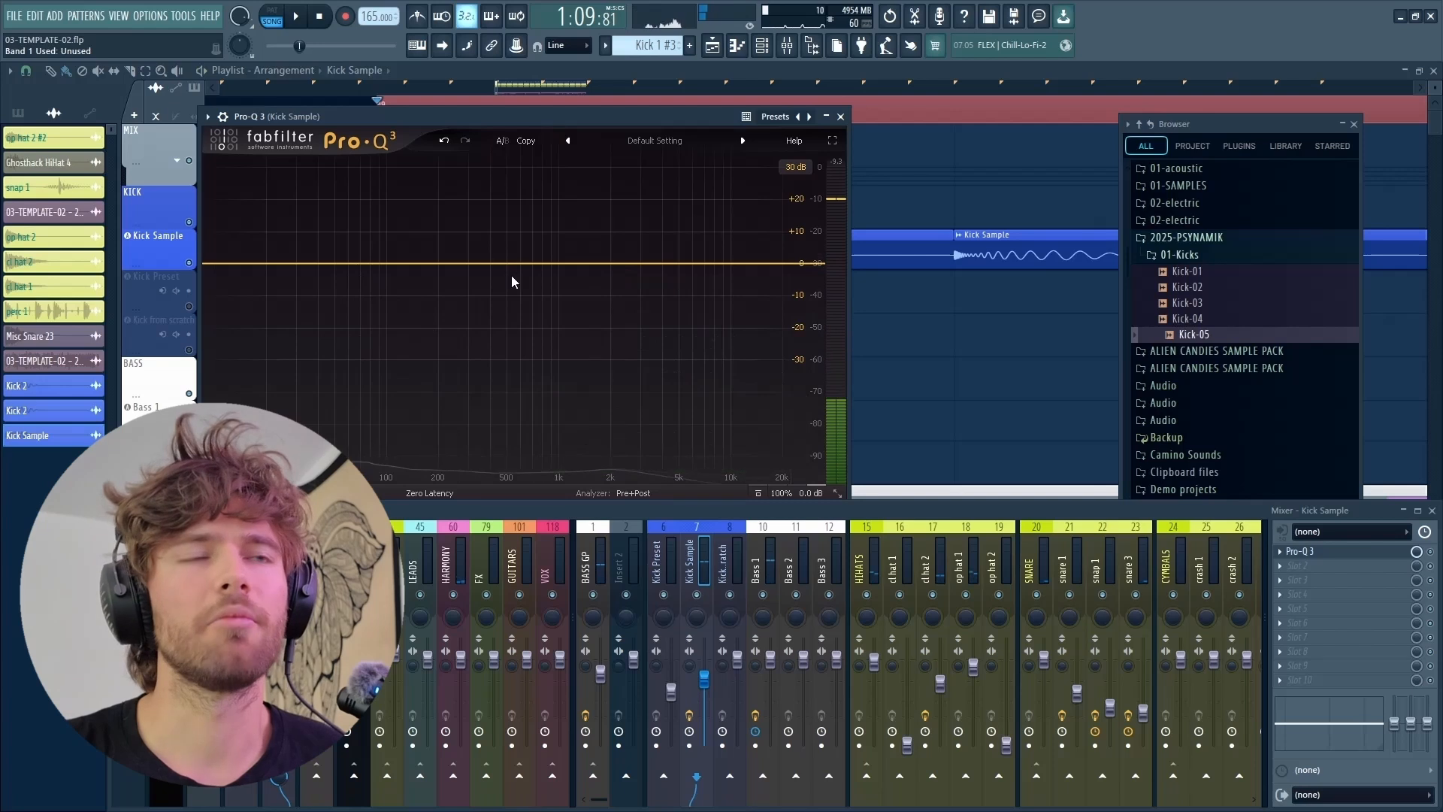
Play the loop and pull down an EQ band at about 110 Hz on the kick in Pro-Q 3
key("space")
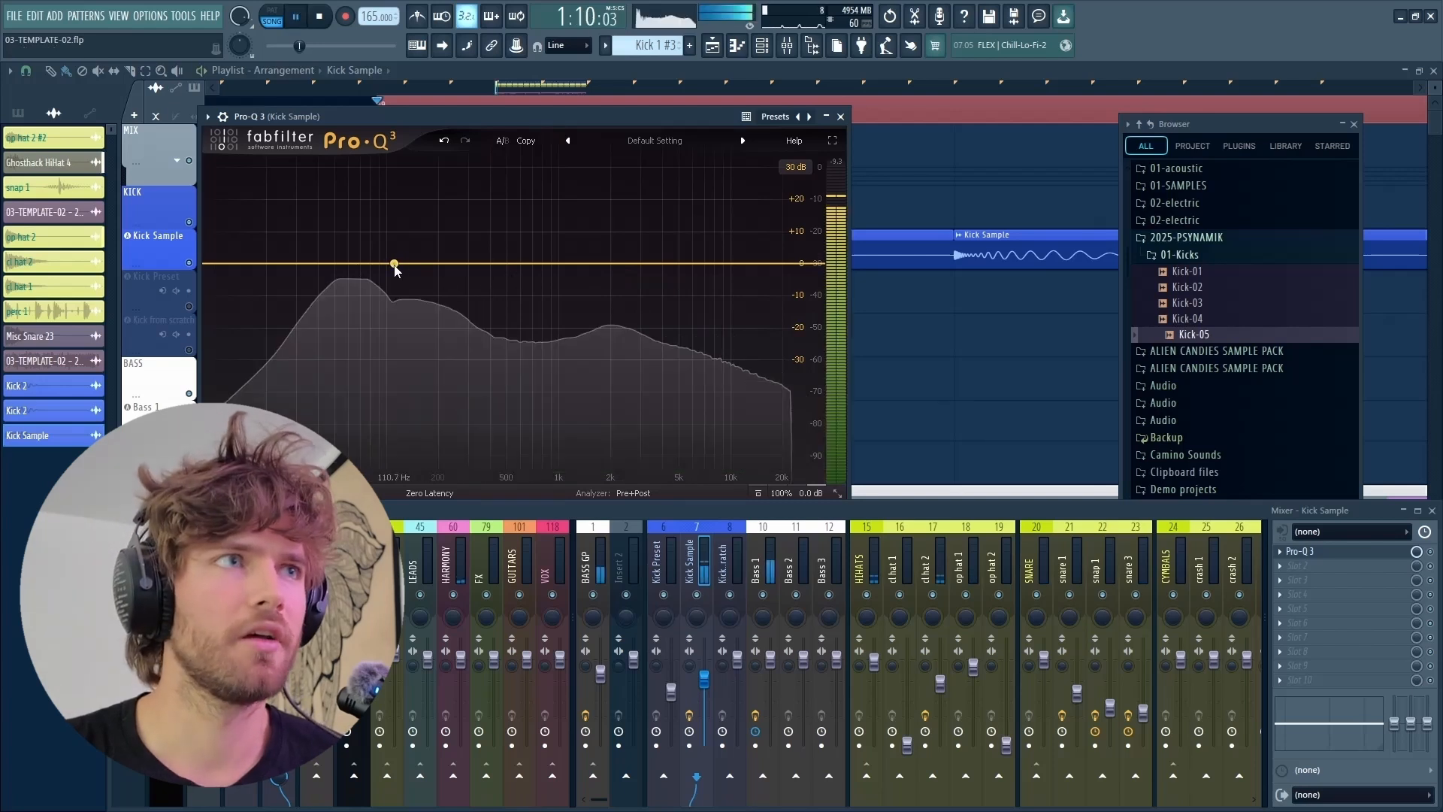
left_click_drag(393, 264, 409, 299)
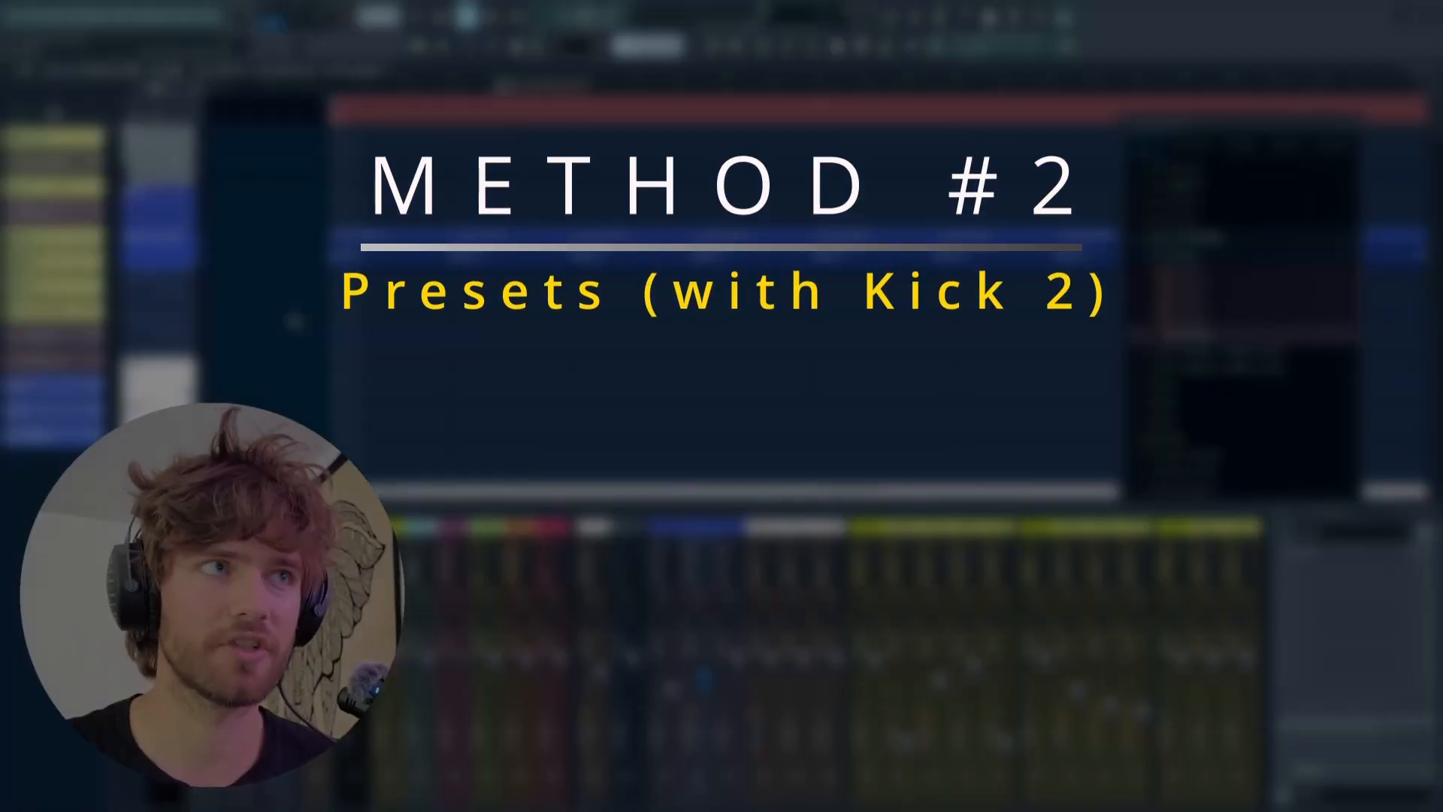
Mute the Kick Sample track in the playlist
scroll(293, 318, "down", 8)
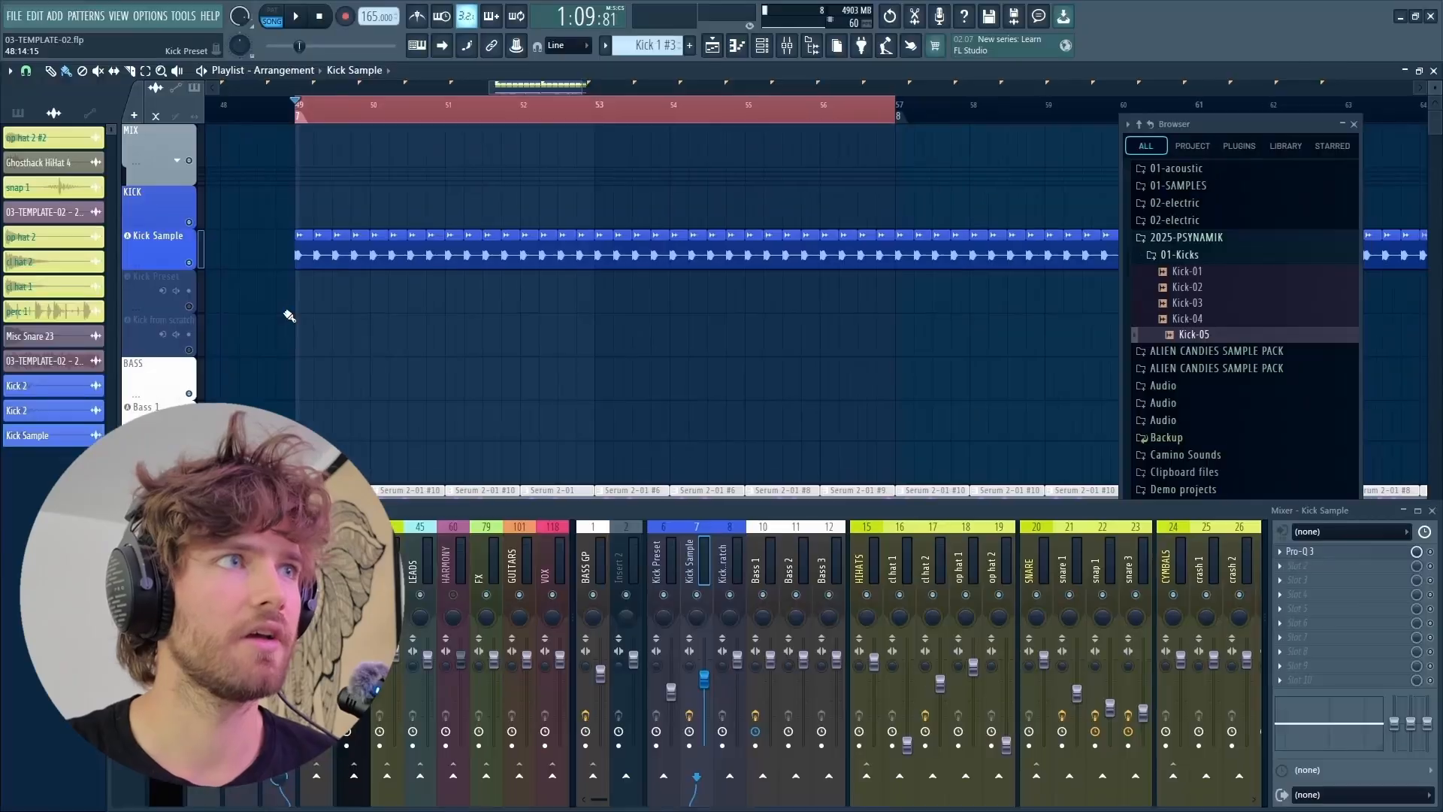
scroll(222, 282, "up", 2)
scroll(221, 276, "up", 3)
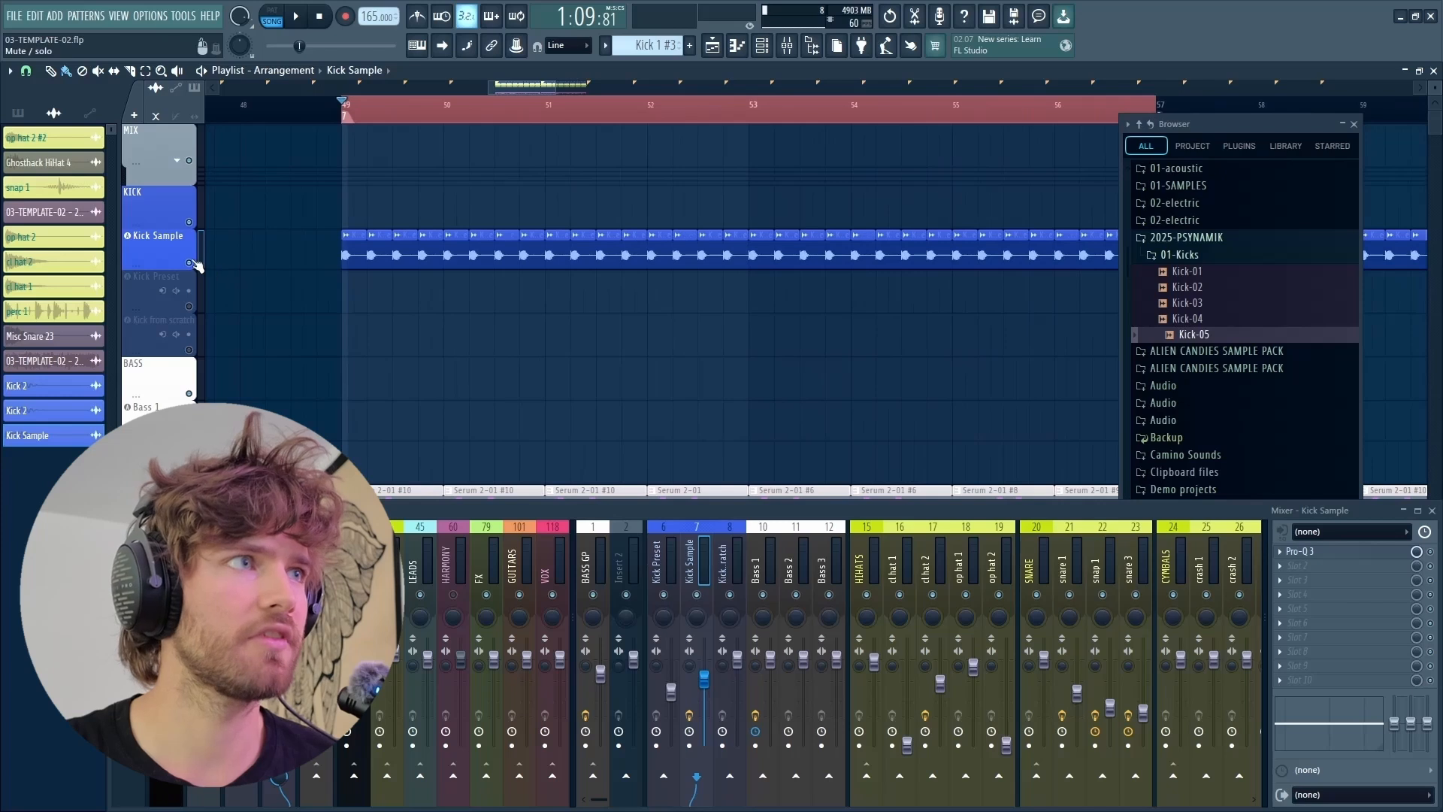
left_click(189, 262)
Paint the Kick 1 pattern along the Kick Preset track from bar 49 to bar 57 and unmute that track
left_click(17, 113)
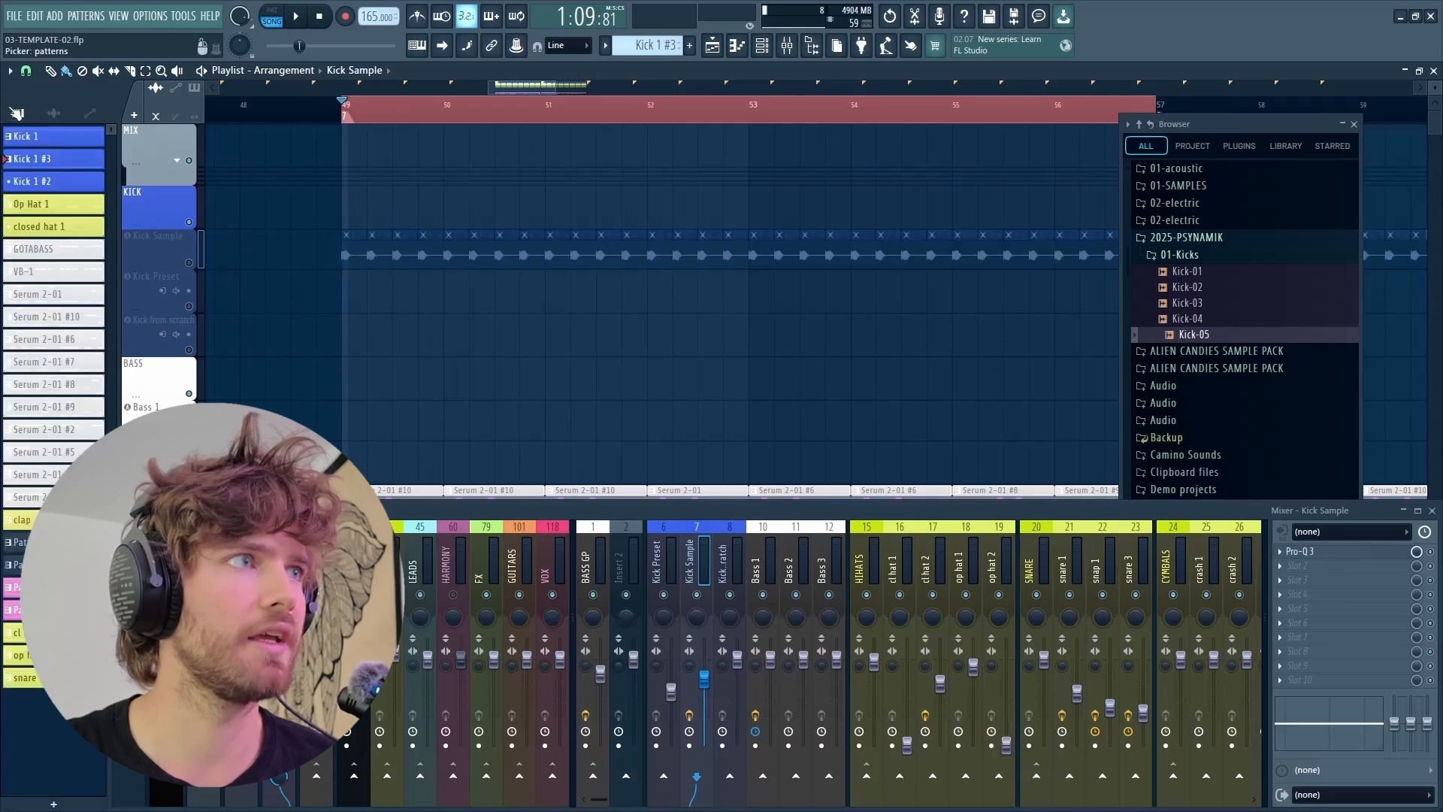
left_click(42, 138)
left_click_drag(360, 291, 1090, 293)
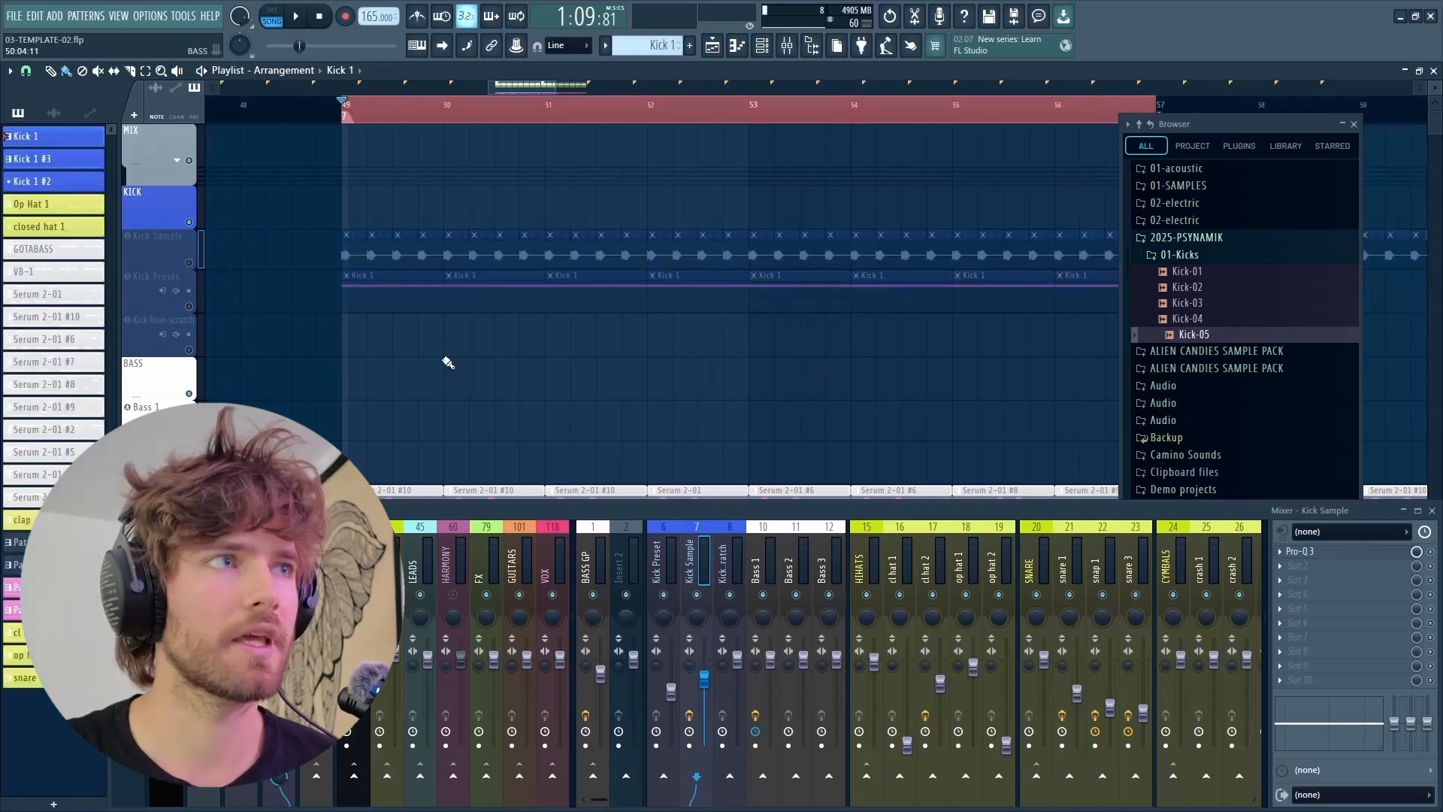
left_click(188, 306)
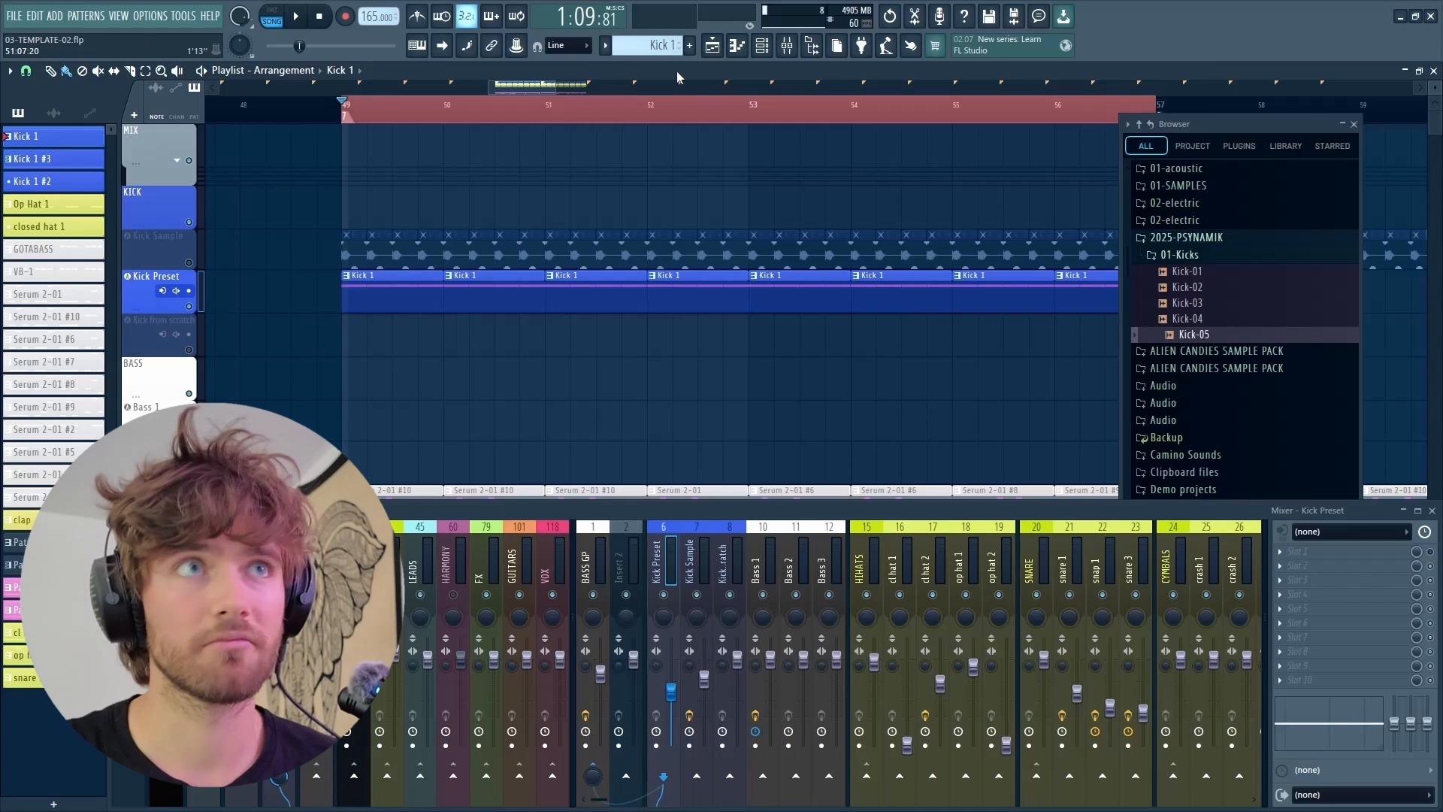
Open the Kick 2 instrument used by the Kick 1 pattern
left_click(762, 45)
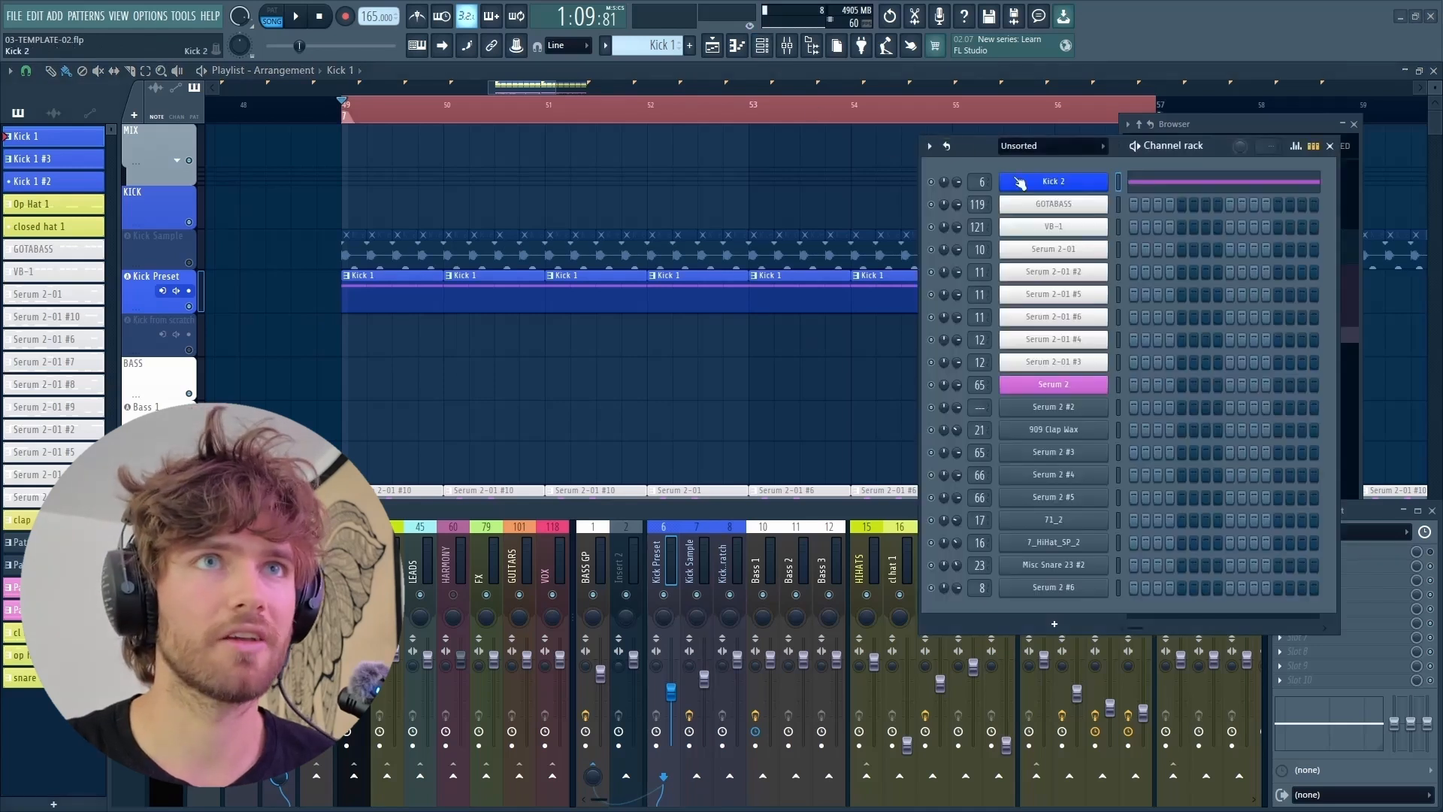
left_click(1020, 183)
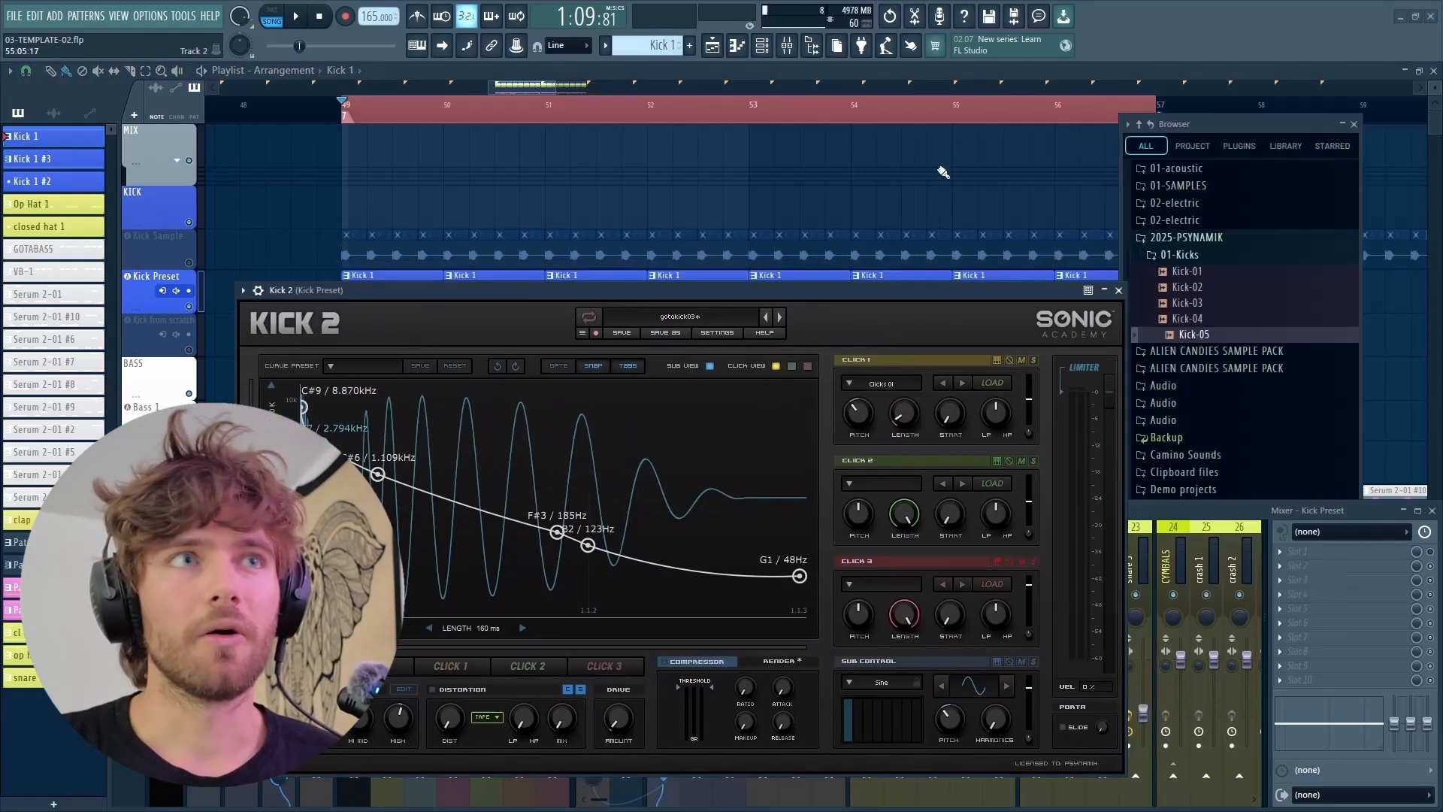
scroll(490, 148, "down", 3)
scroll(431, 165, "down", 4)
scroll(468, 169, "up", 3)
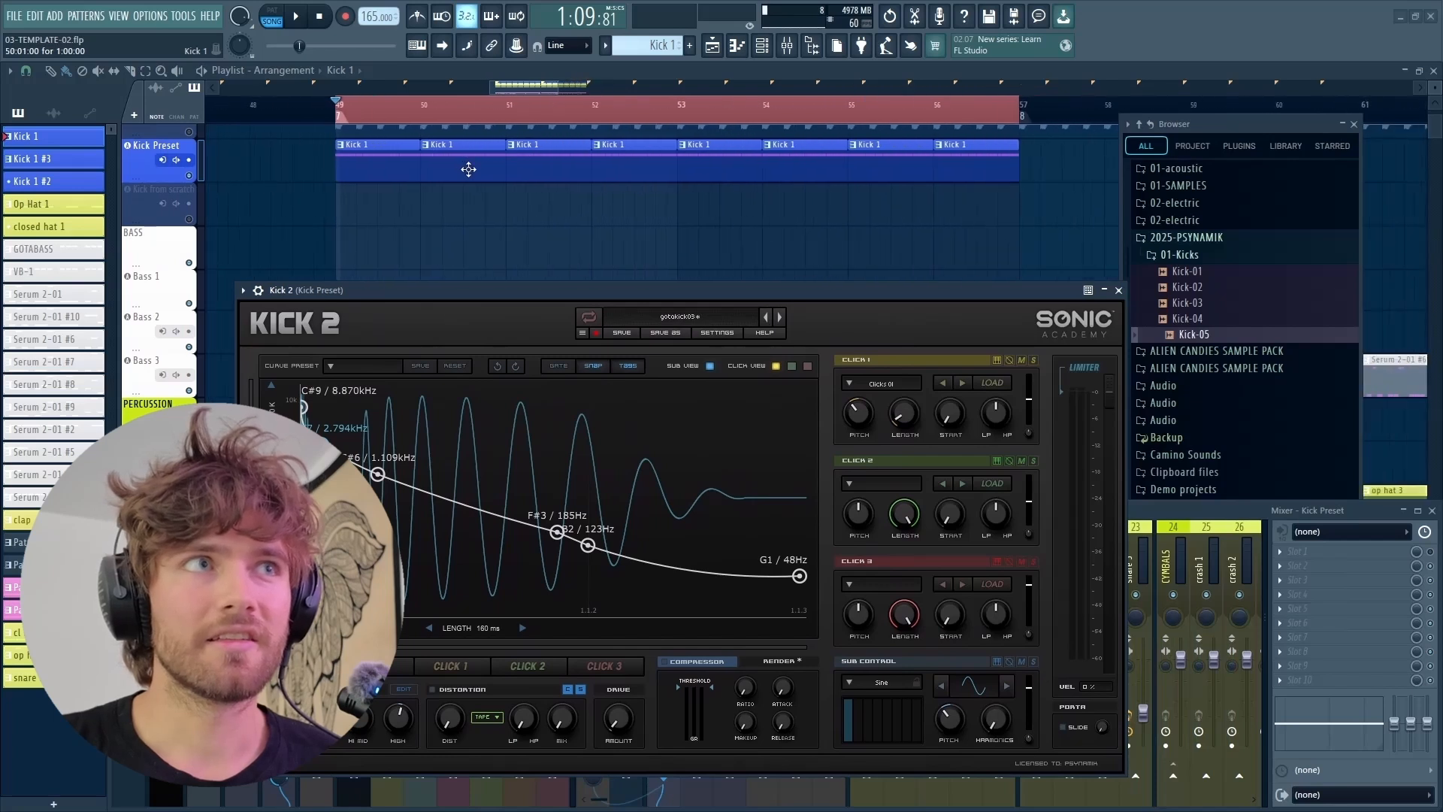
scroll(473, 170, "up", 2)
scroll(477, 171, "down", 2)
scroll(478, 174, "up", 1)
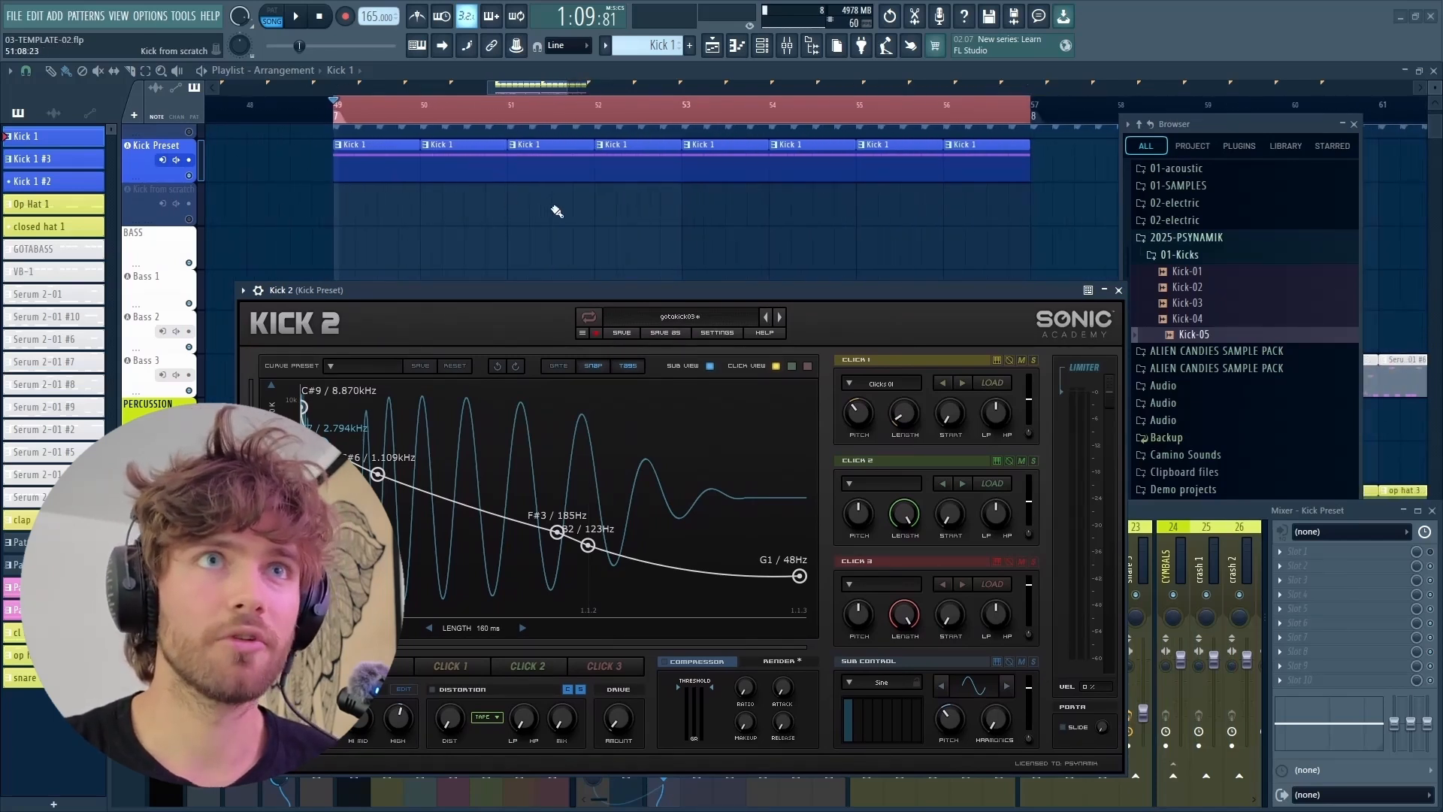
scroll(556, 210, "up", 1)
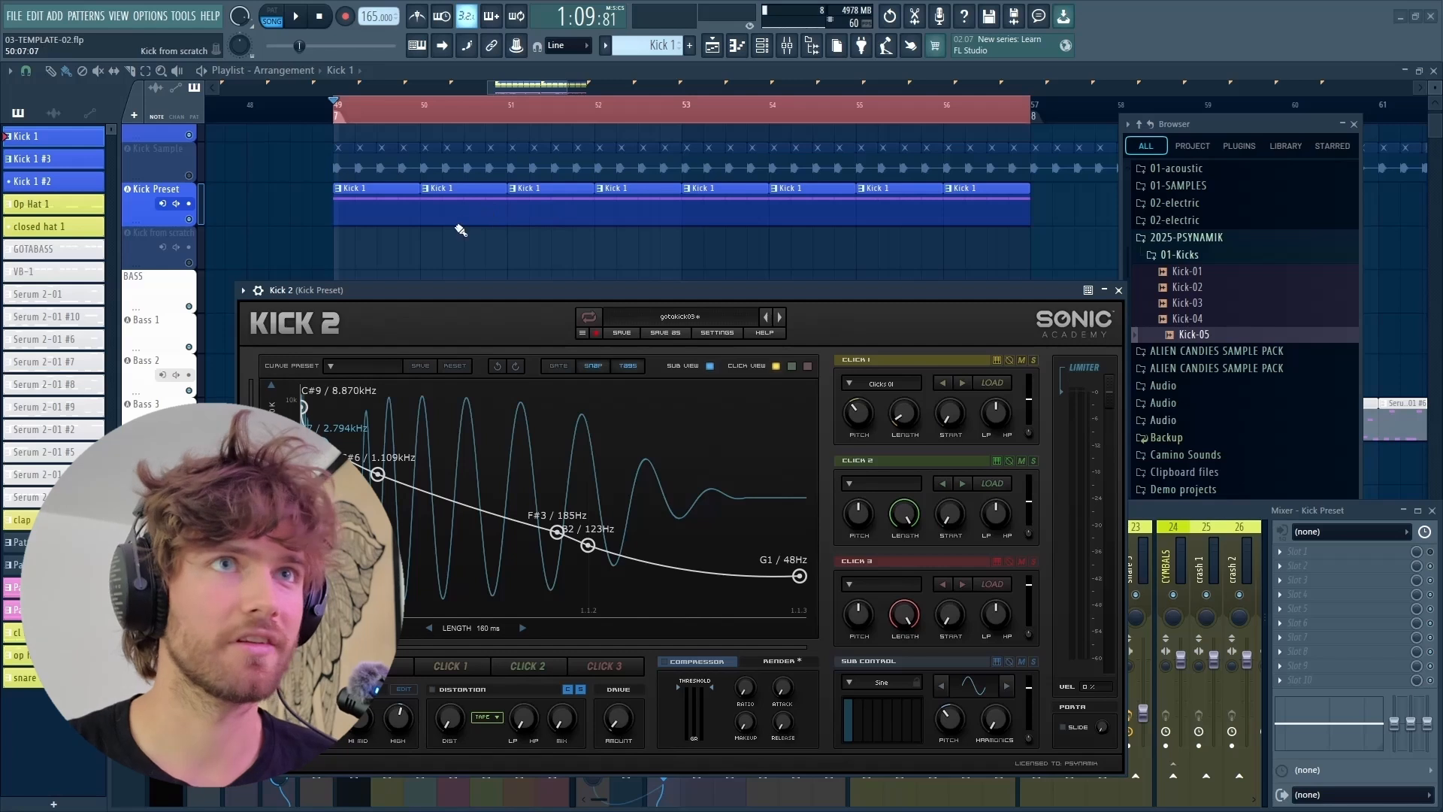
scroll(405, 211, "up", 2)
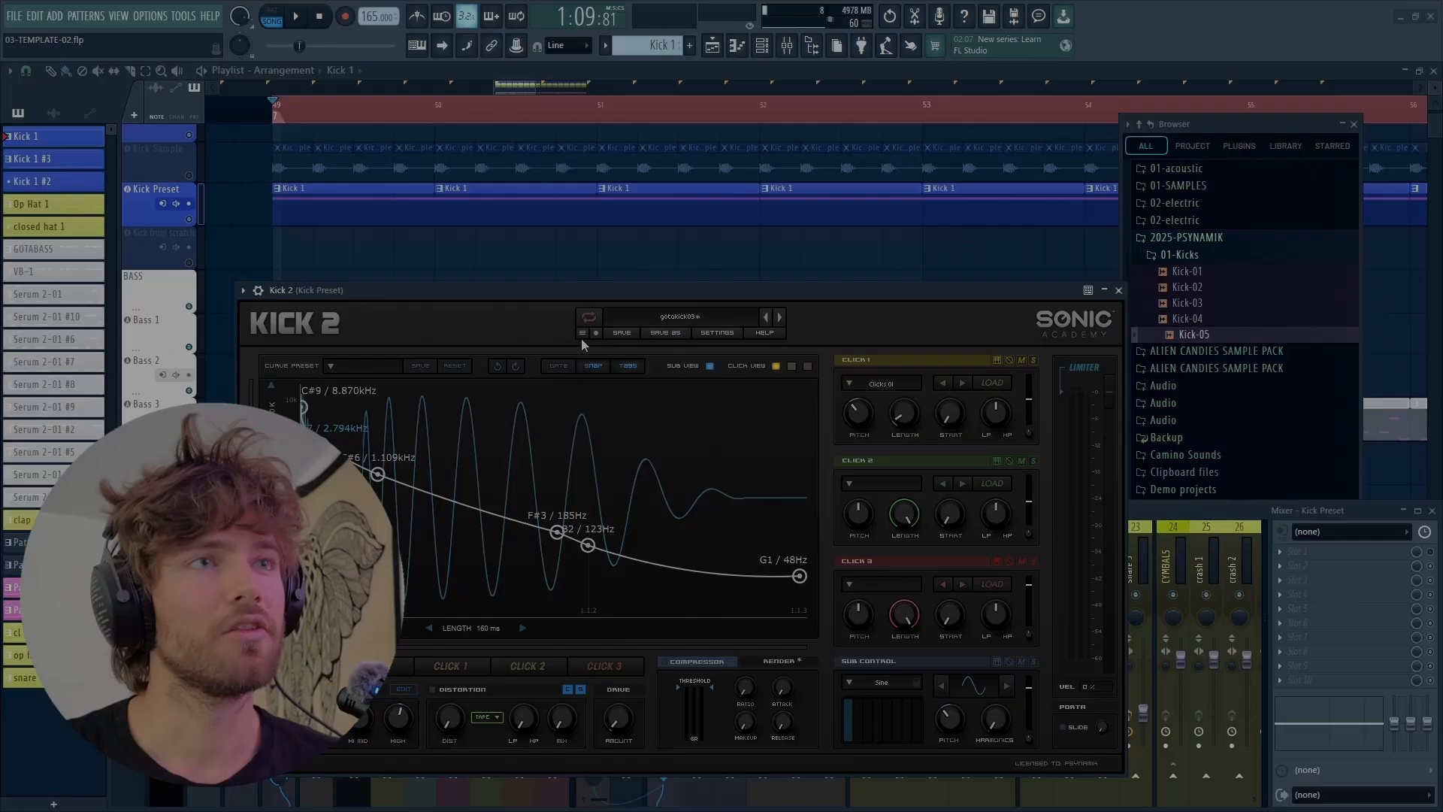
Open the Kick 2 preset browser and check the Kick 1 pattern's notes in the piano roll
left_click(583, 332)
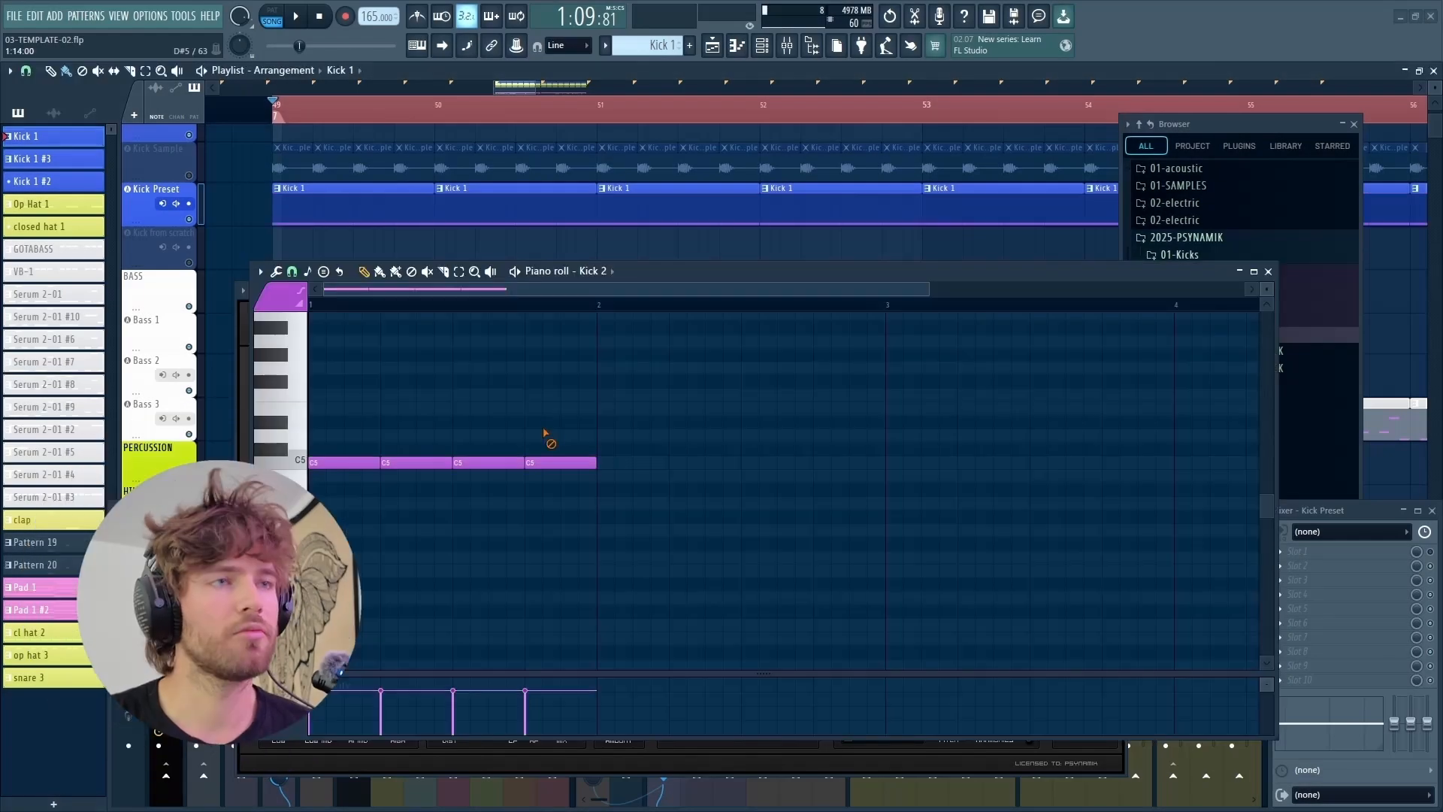
key("b")
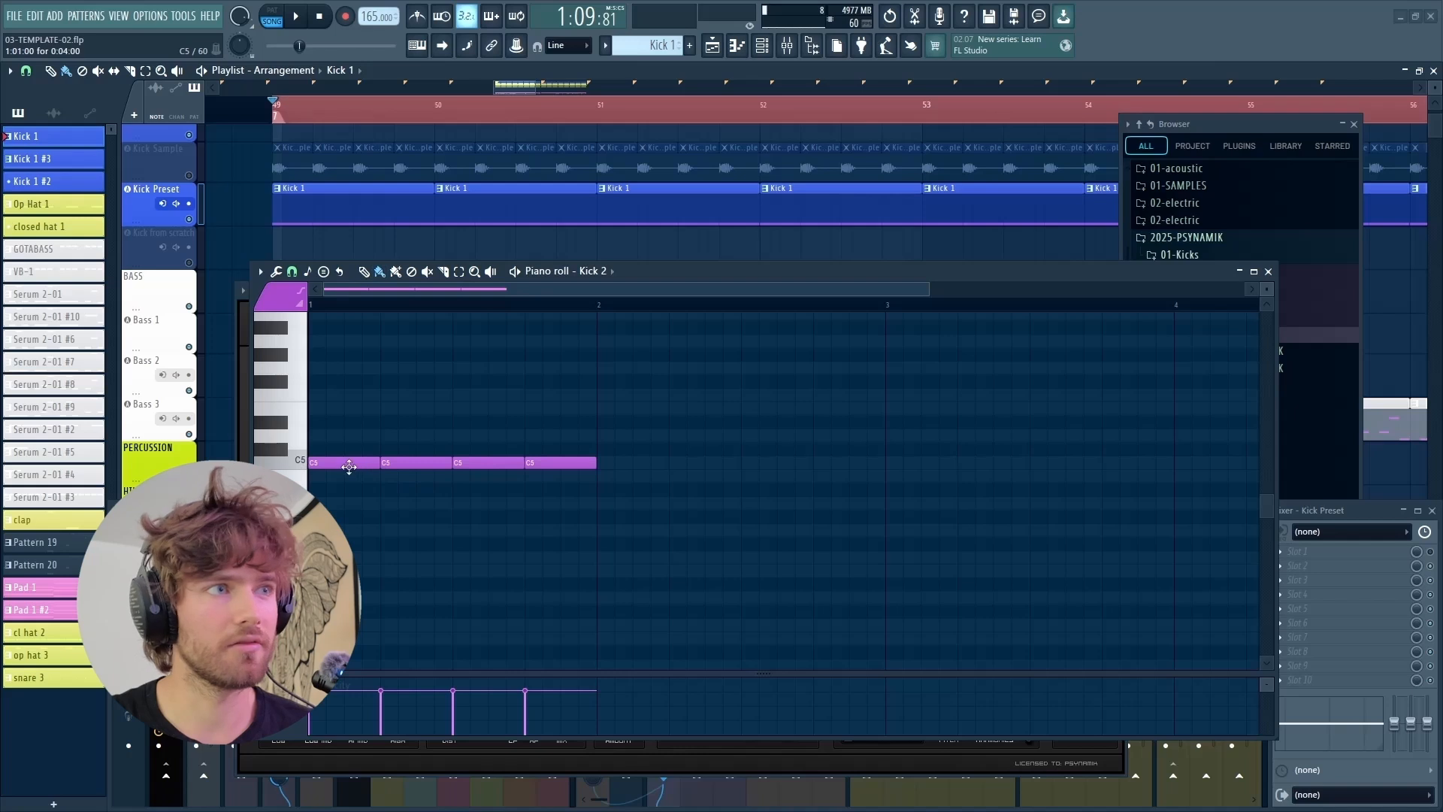
scroll(310, 462, "up", 2, "ctrl")
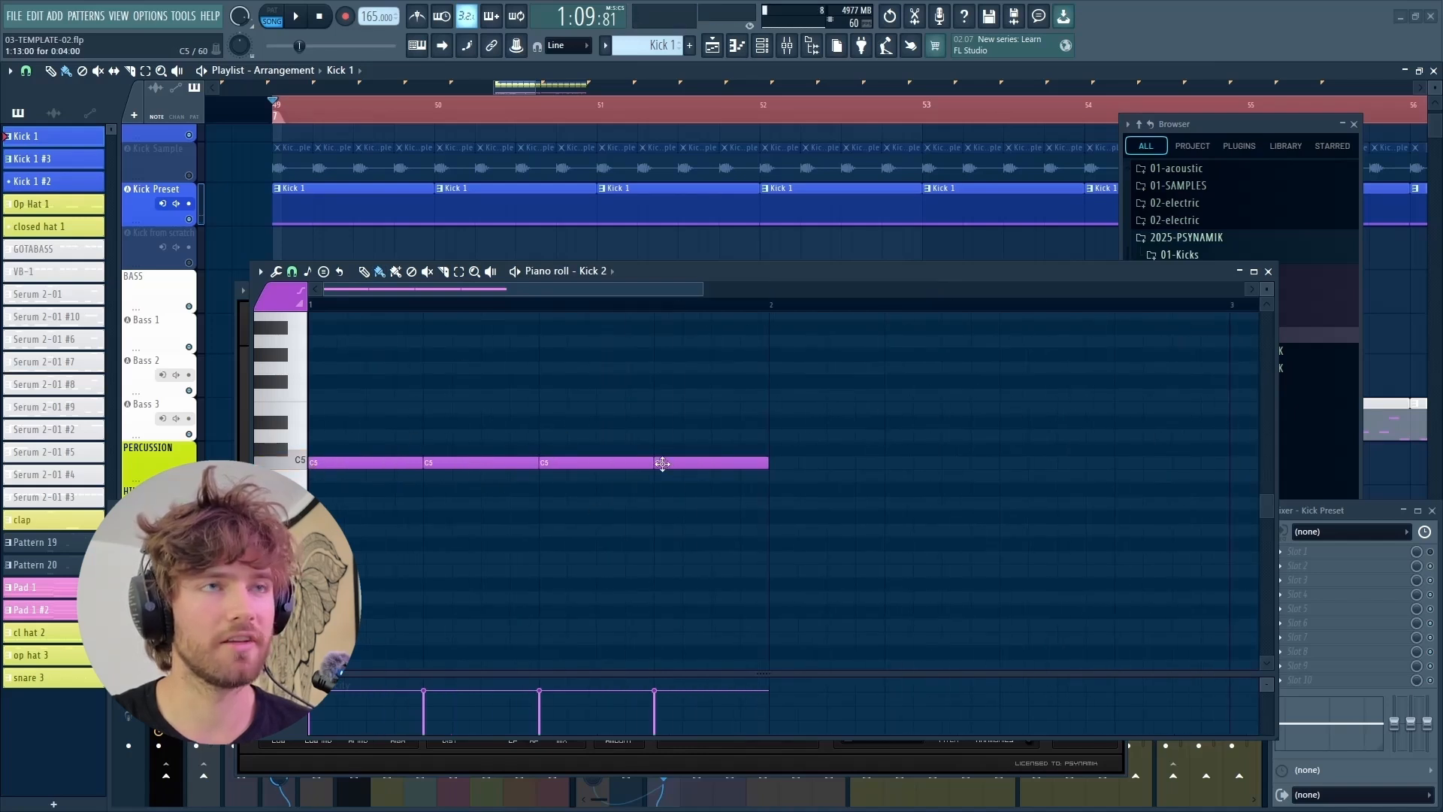
key("F7")
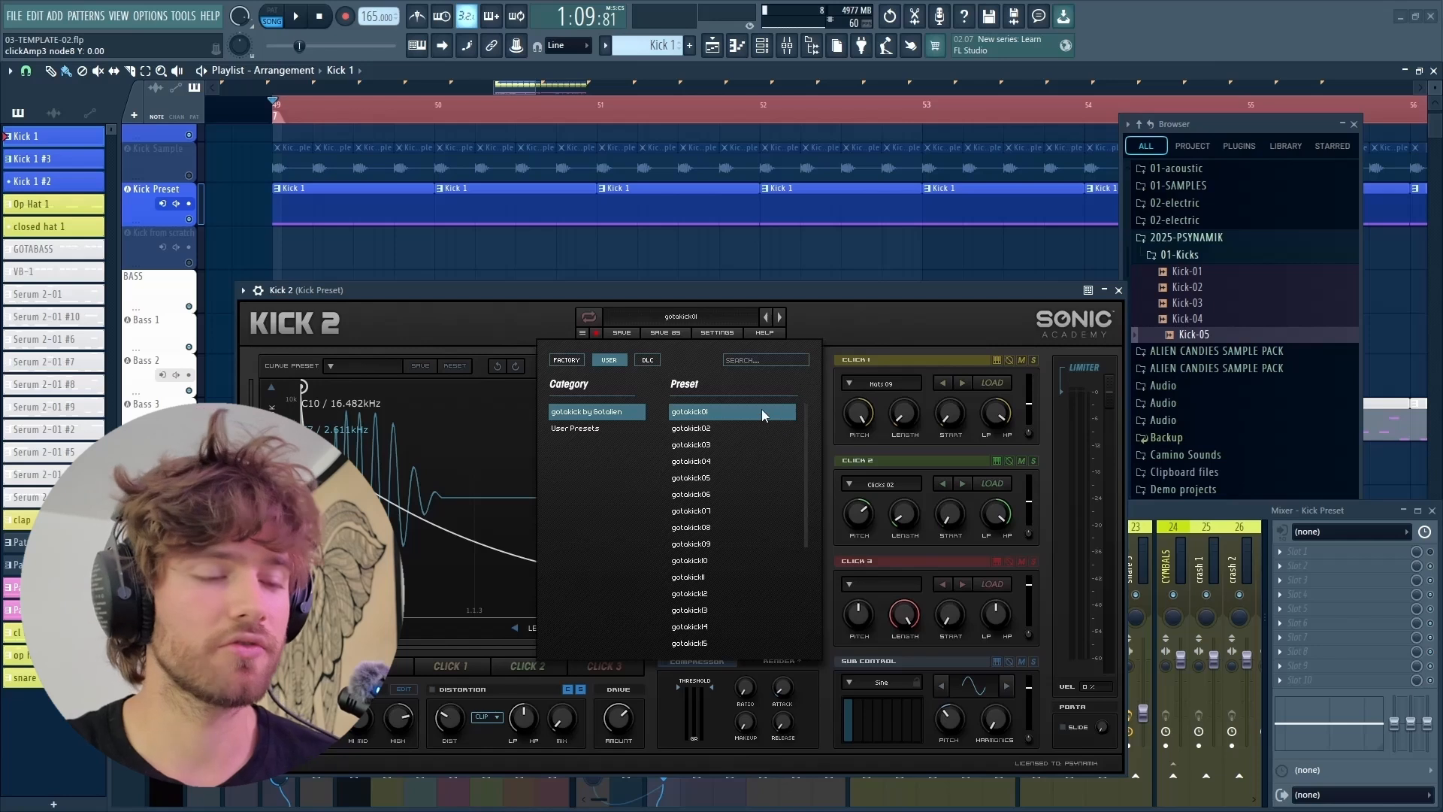
Audition the presets gotakick05, 07, 09 and 11 during playback, load gotakick03, and close the preset browser
key("space")
left_click(701, 478)
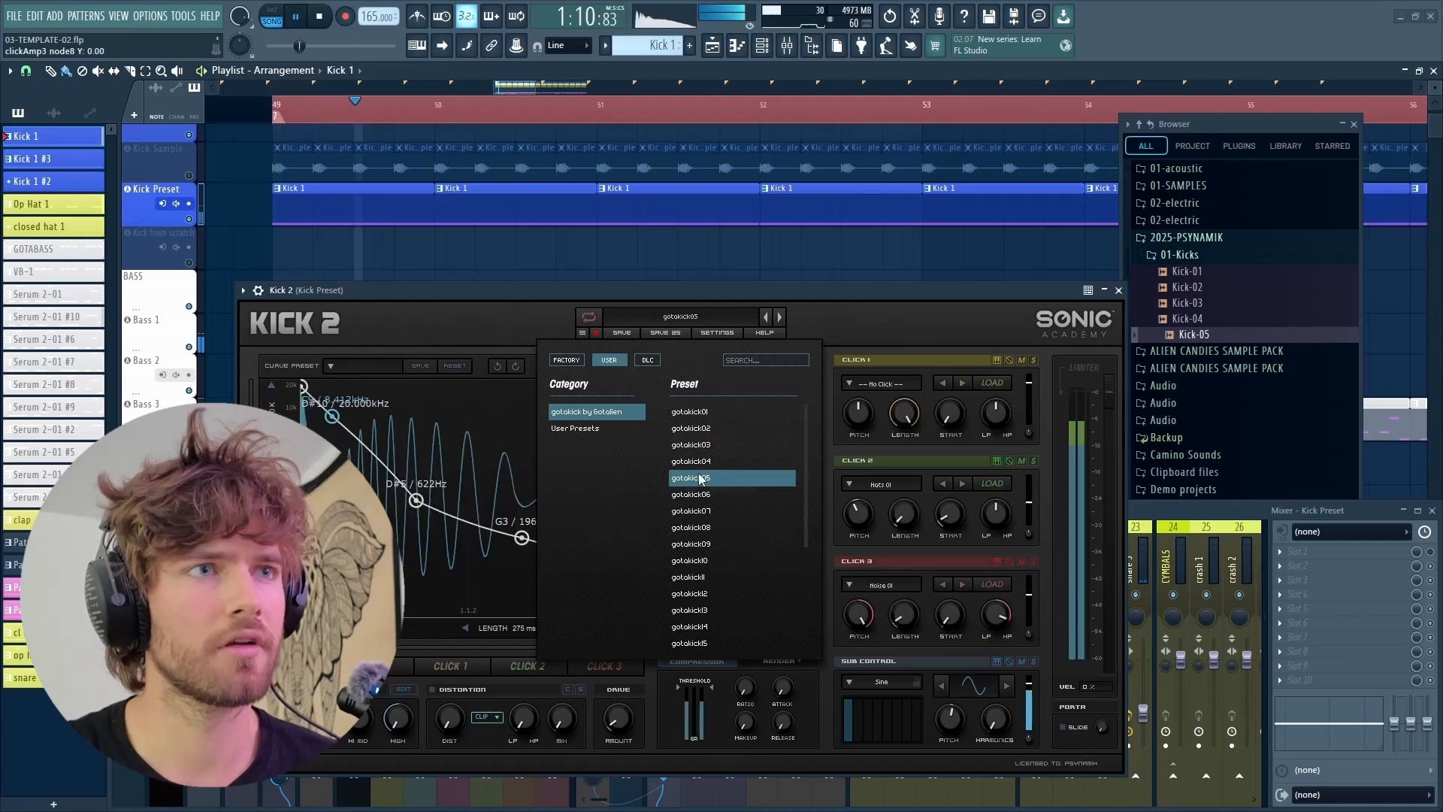
left_click(692, 512)
left_click(690, 544)
left_click(690, 576)
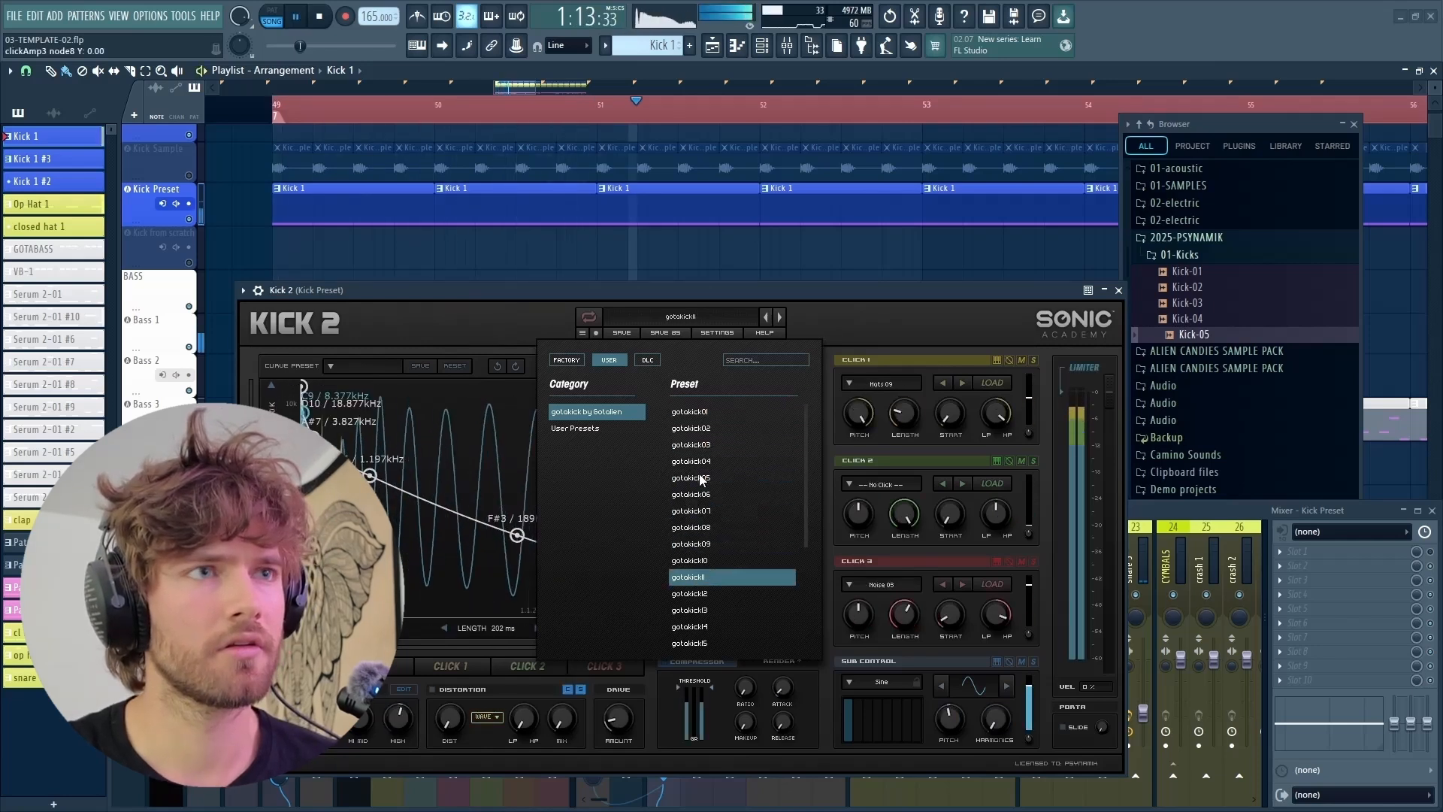
left_click(691, 444)
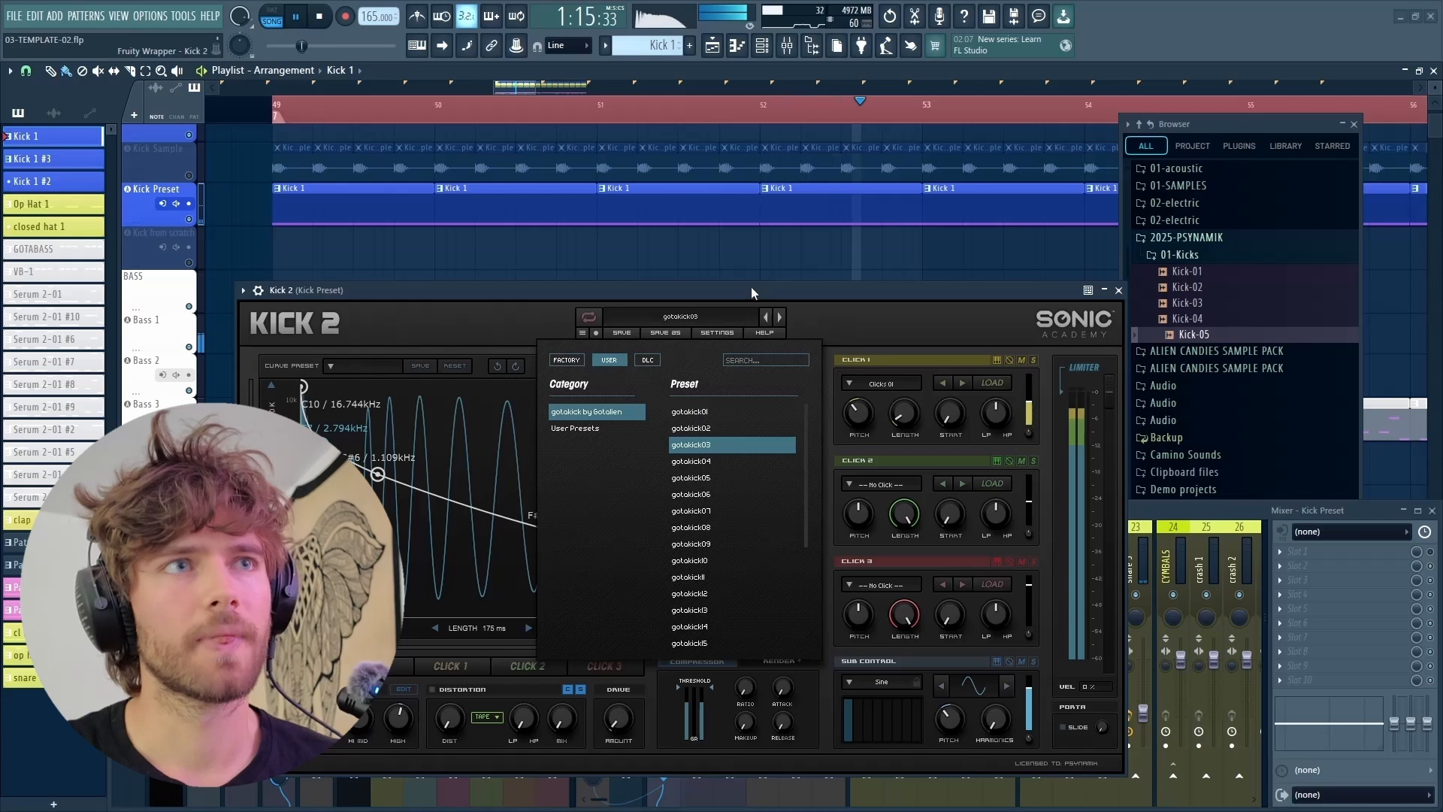
key("space")
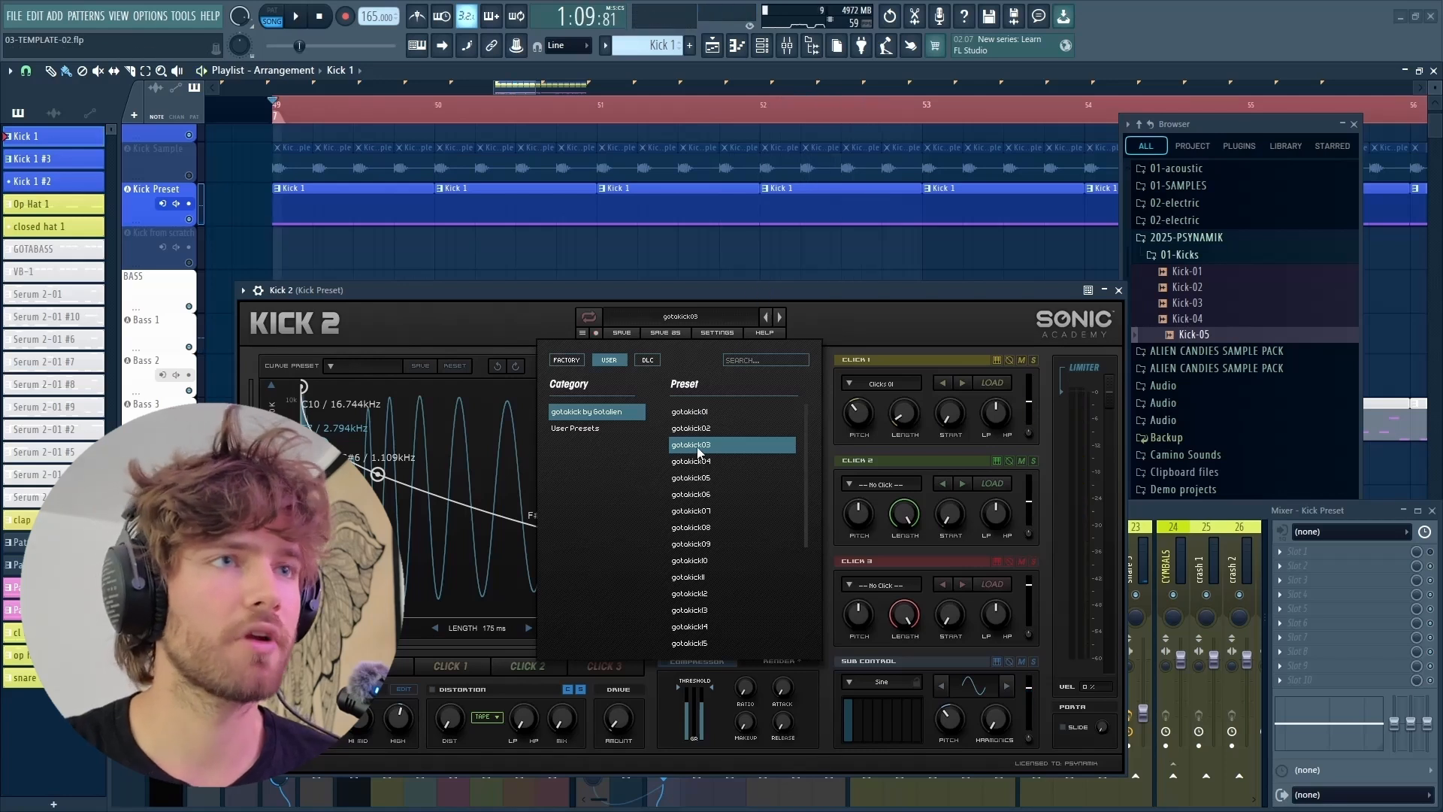
left_click(820, 315)
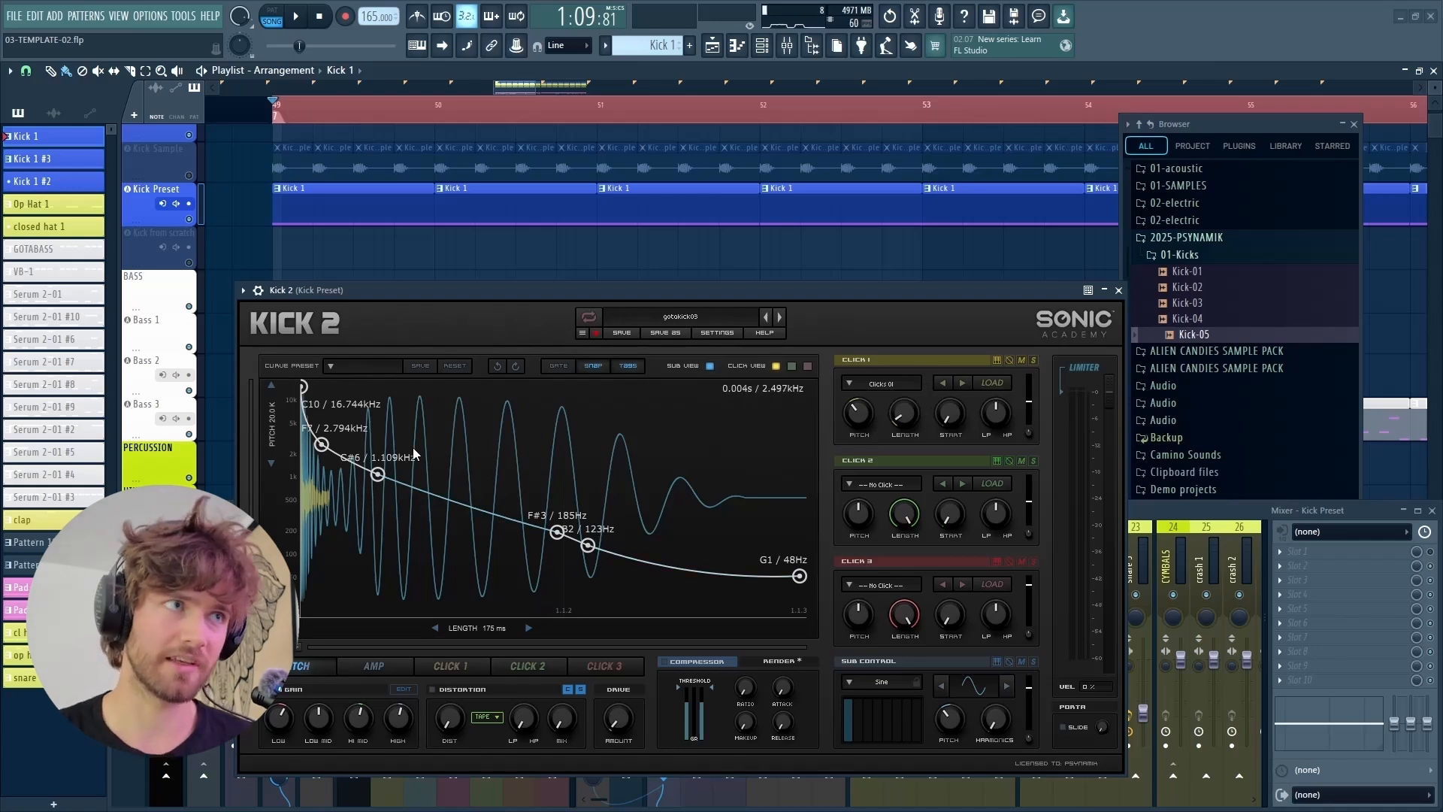
Lower the first node of the pitch curve to 13.290 kHz (G#9) while the loop plays
key("space")
left_click_drag(303, 386, 300, 396)
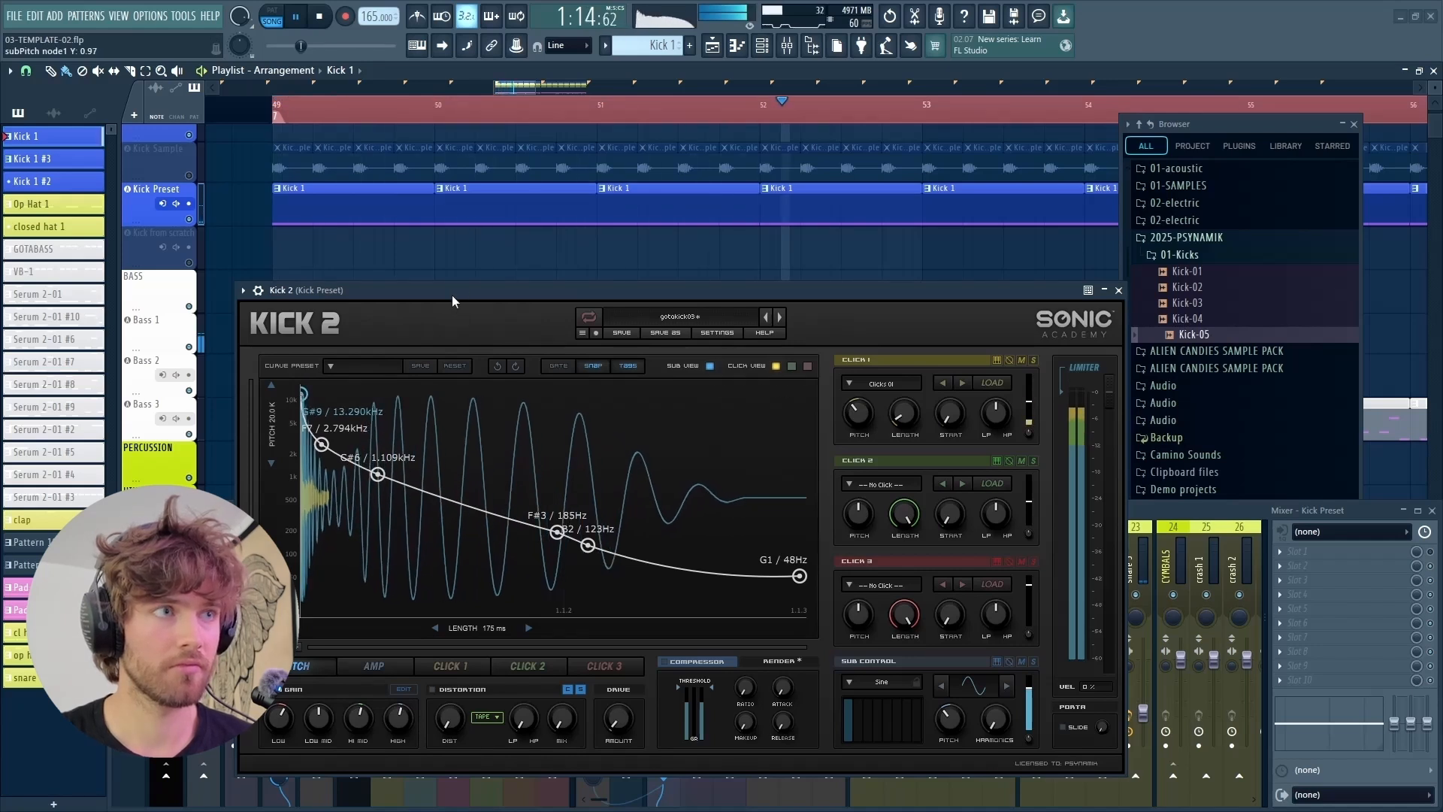
key("space")
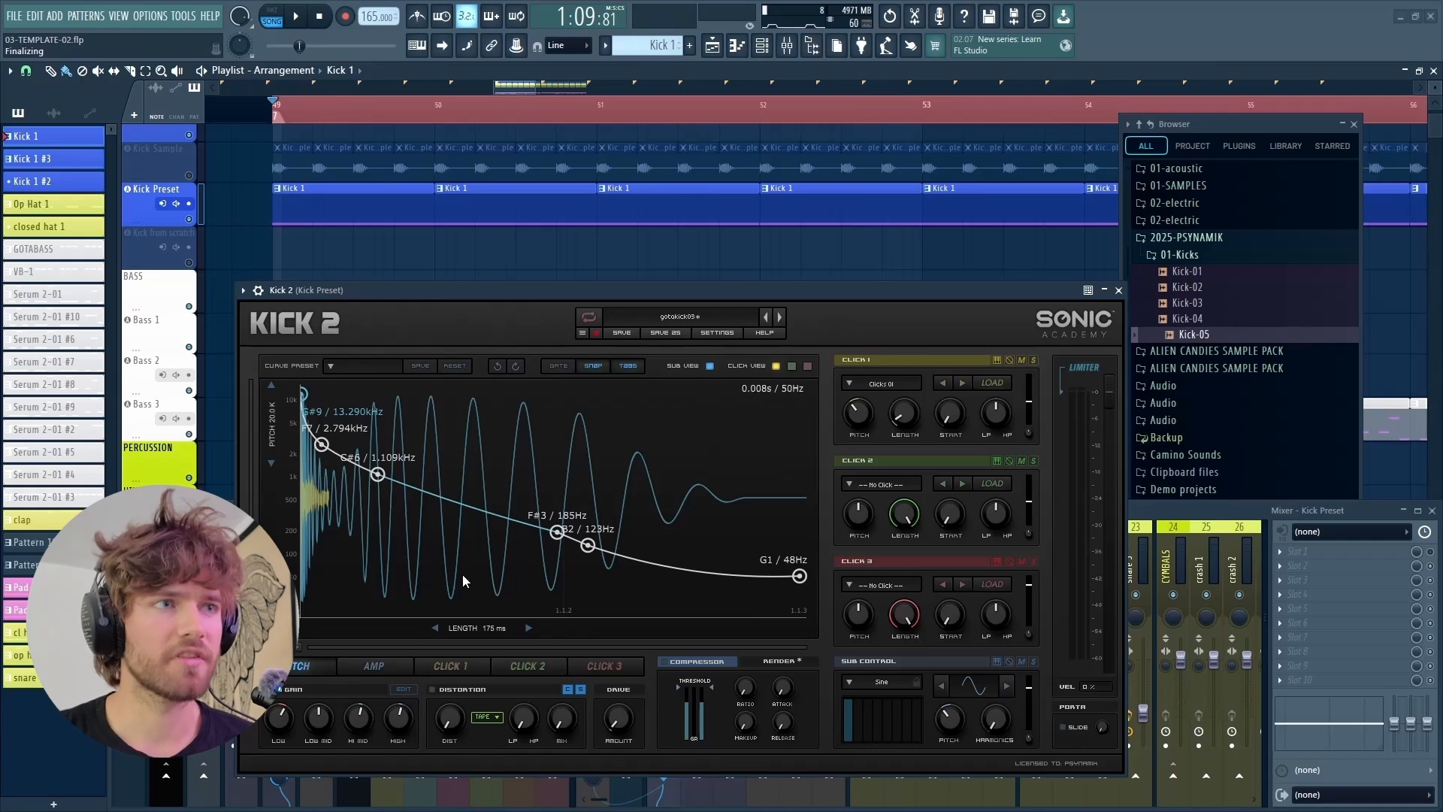
During playback, move the pitch curve's fourth node to 277 Hz (C#4) and its third node to 698 Hz (F5)
key("space")
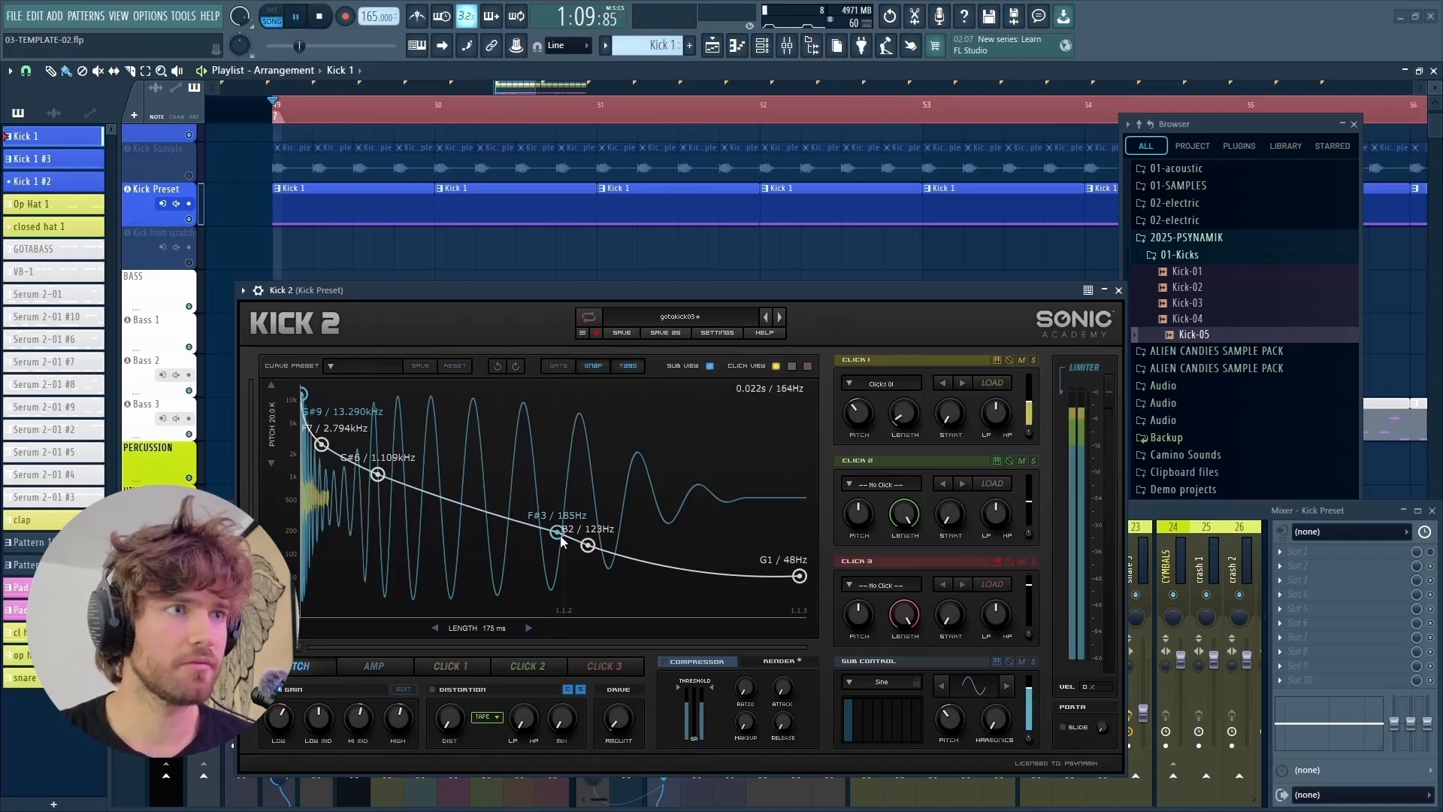
left_click_drag(558, 537, 526, 519)
left_click_drag(512, 519, 506, 519)
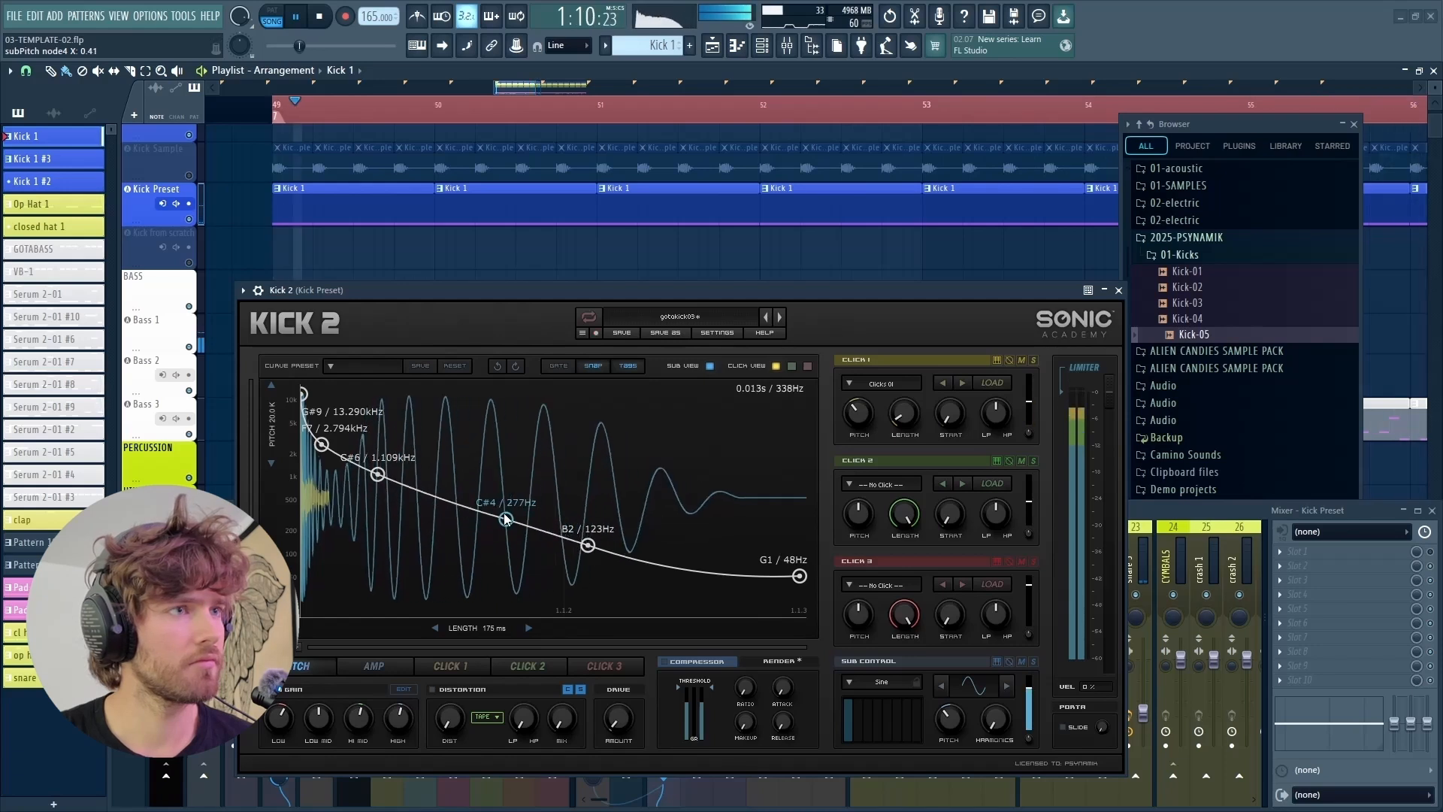
left_click_drag(383, 476, 422, 491)
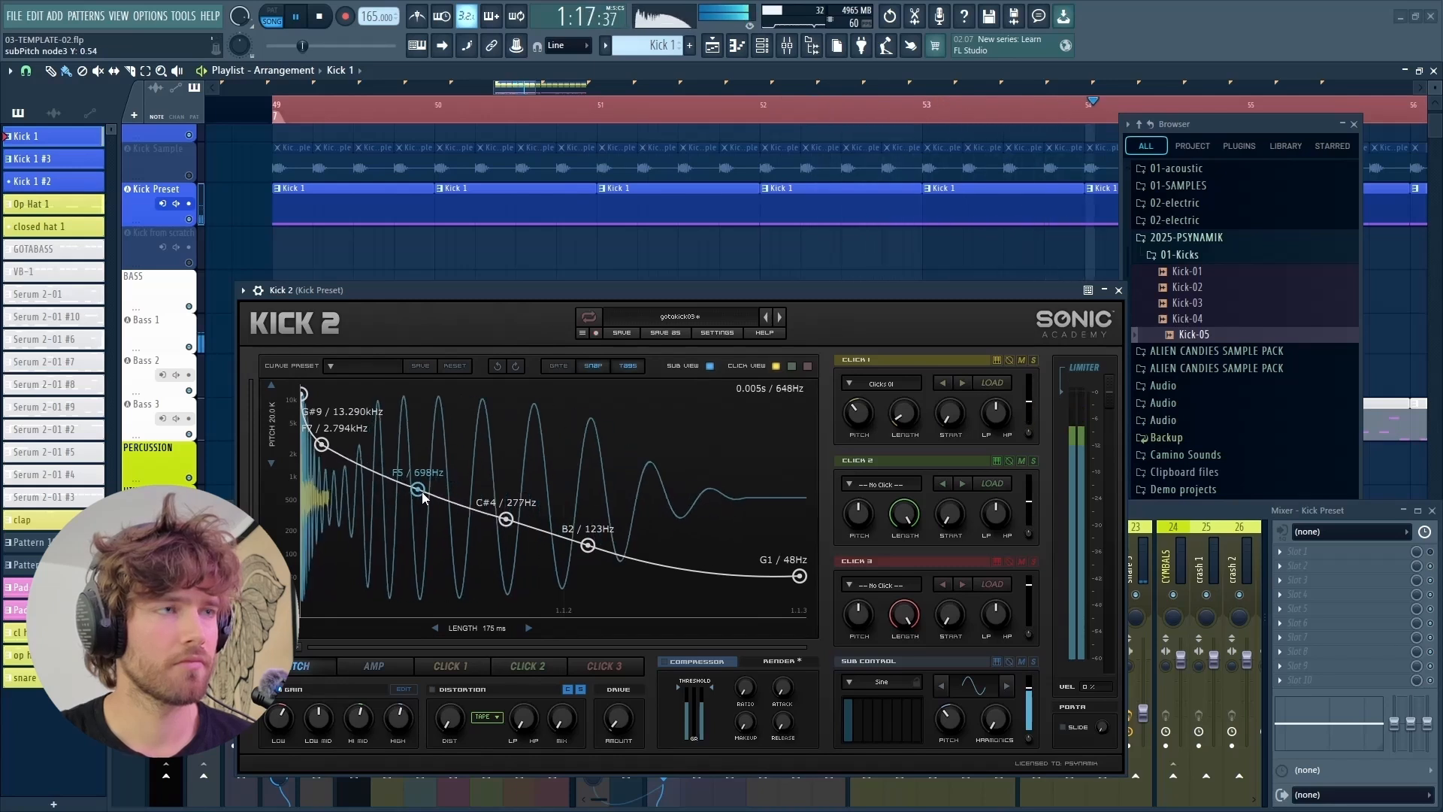
key("space")
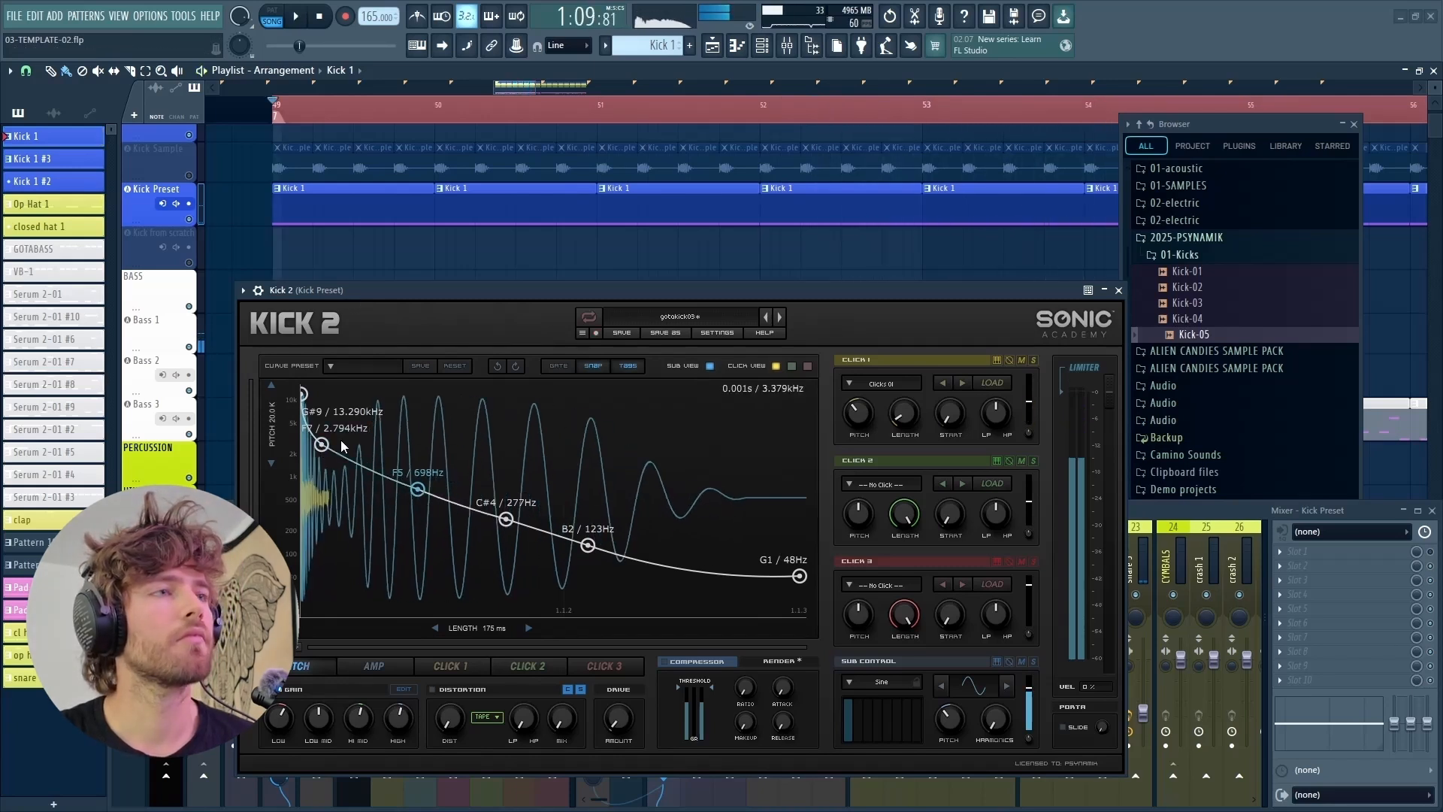
Move the pitch curve's second node to 1.480 kHz and set the kick length to 179 ms, listening to the loop
left_click_drag(321, 457, 335, 469)
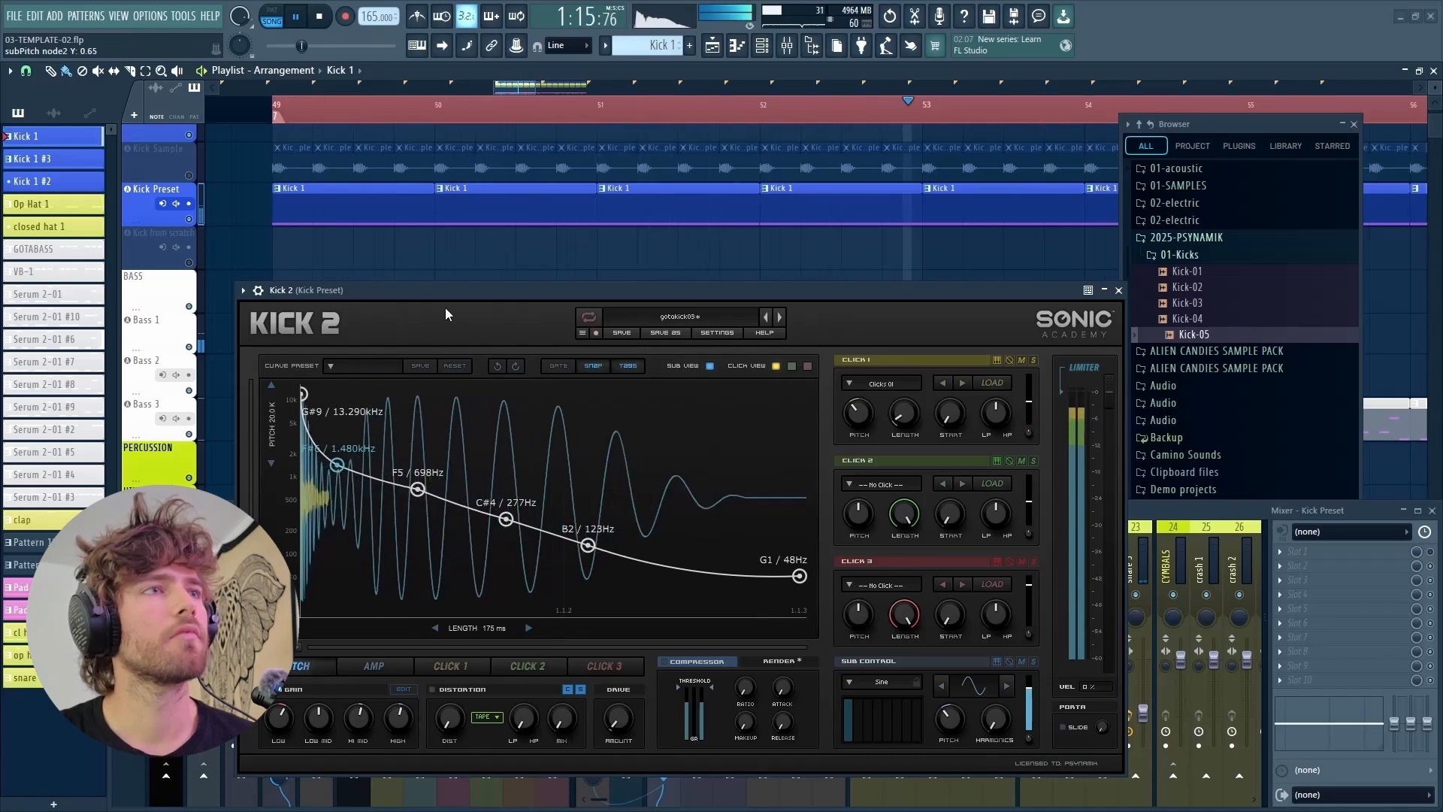
key("space")
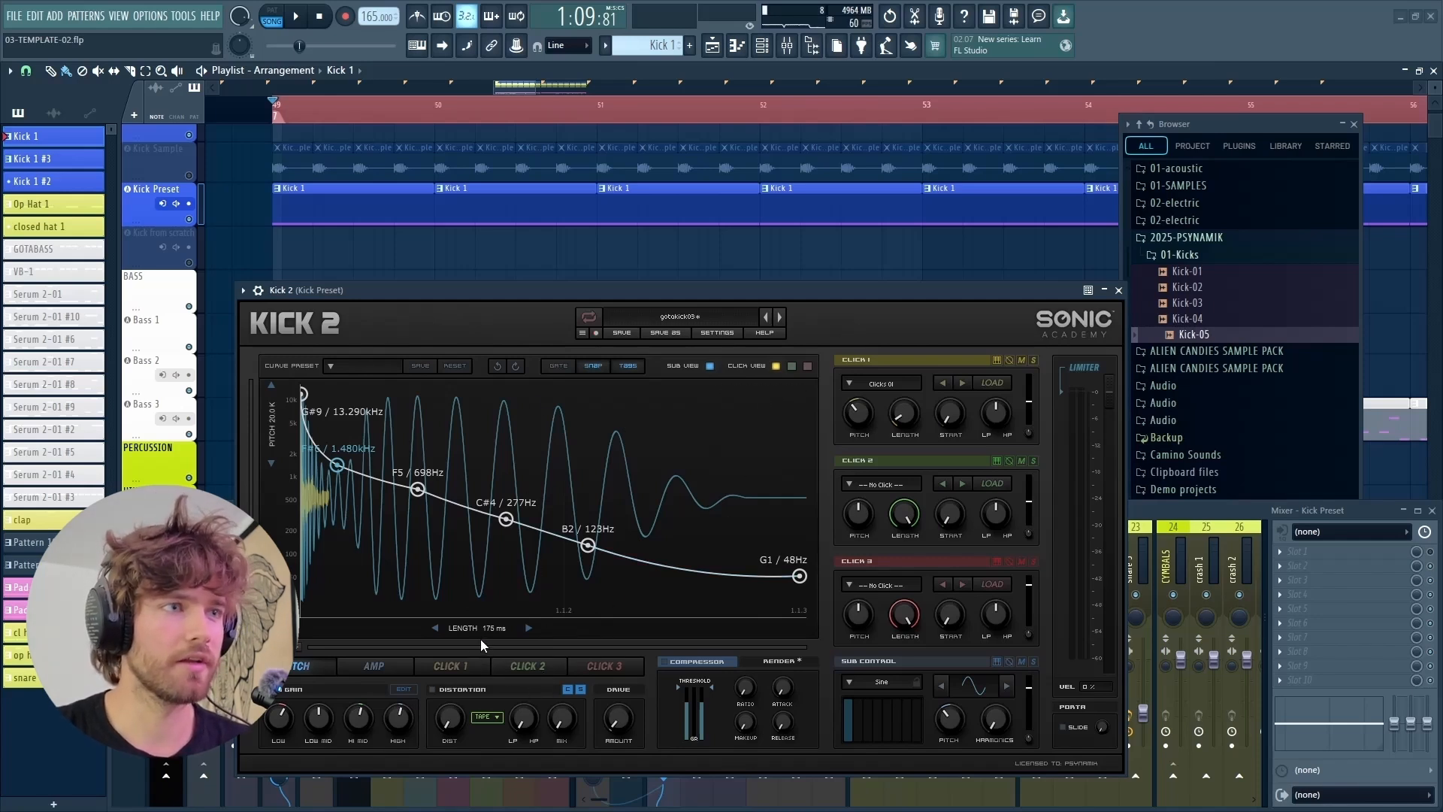
key("space")
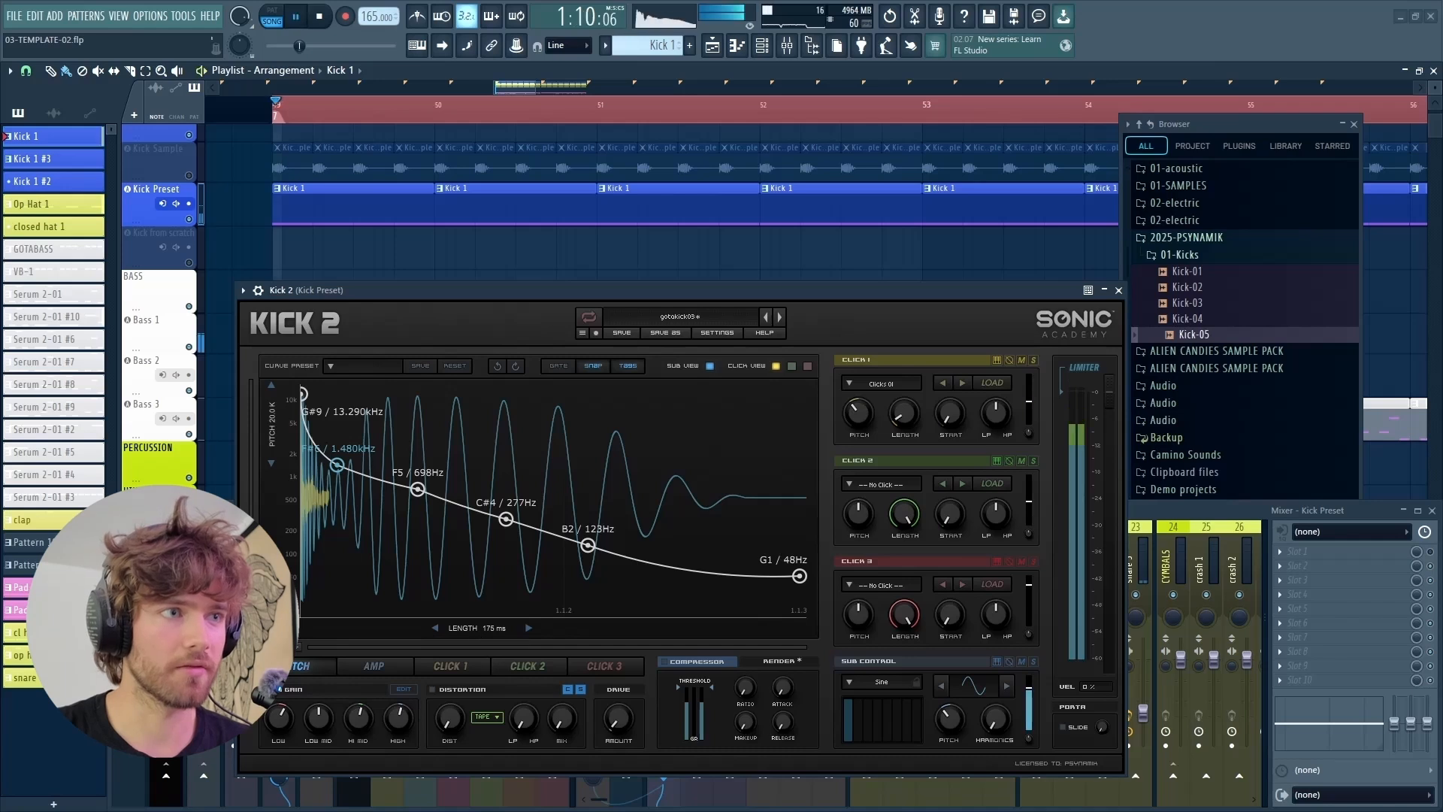
mouse_move(475, 630)
left_mouse_down()
mouse_move(475, 607)
mouse_move(498, 630)
mouse_move(499, 667)
mouse_move(474, 613)
mouse_move(481, 623)
left_mouse_up()
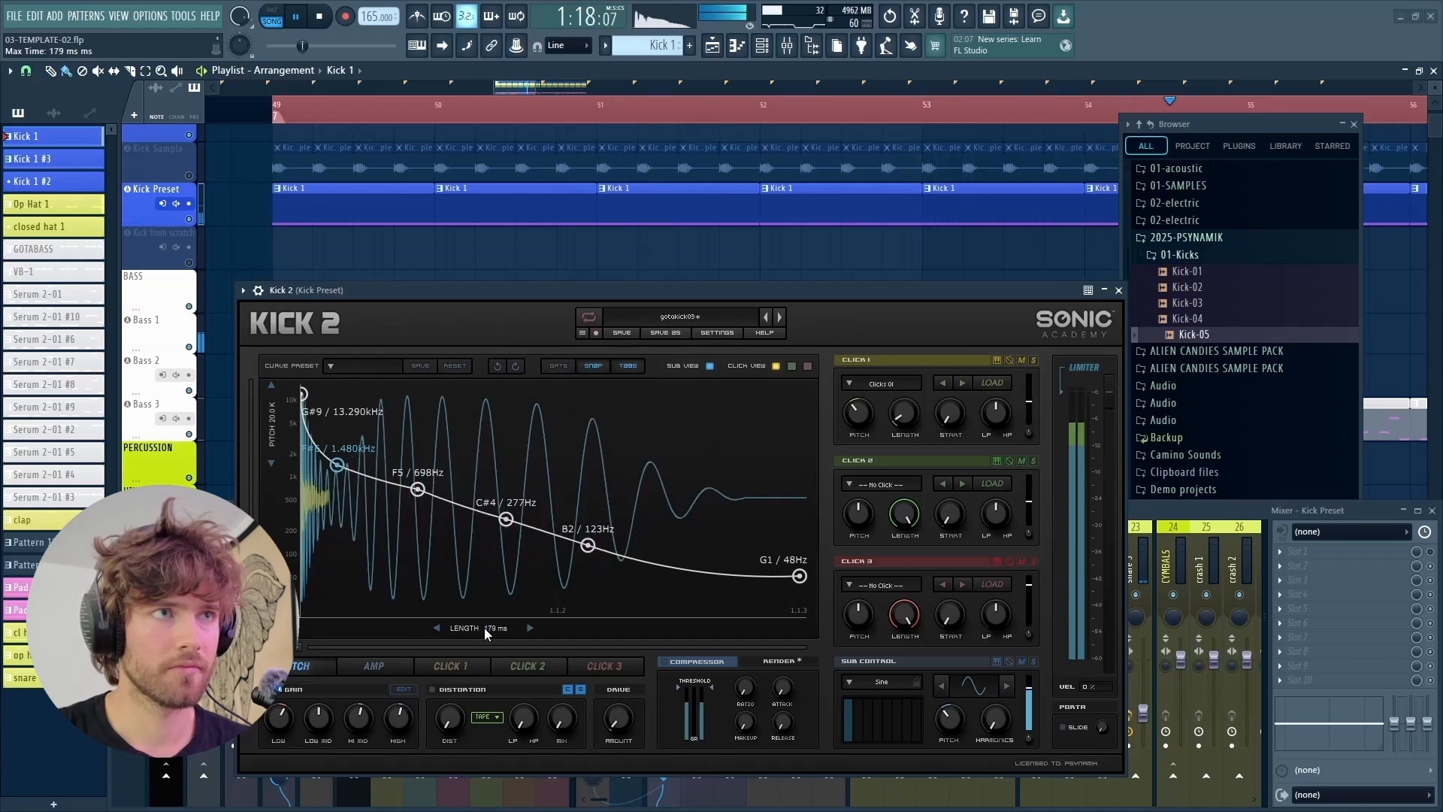
key("space")
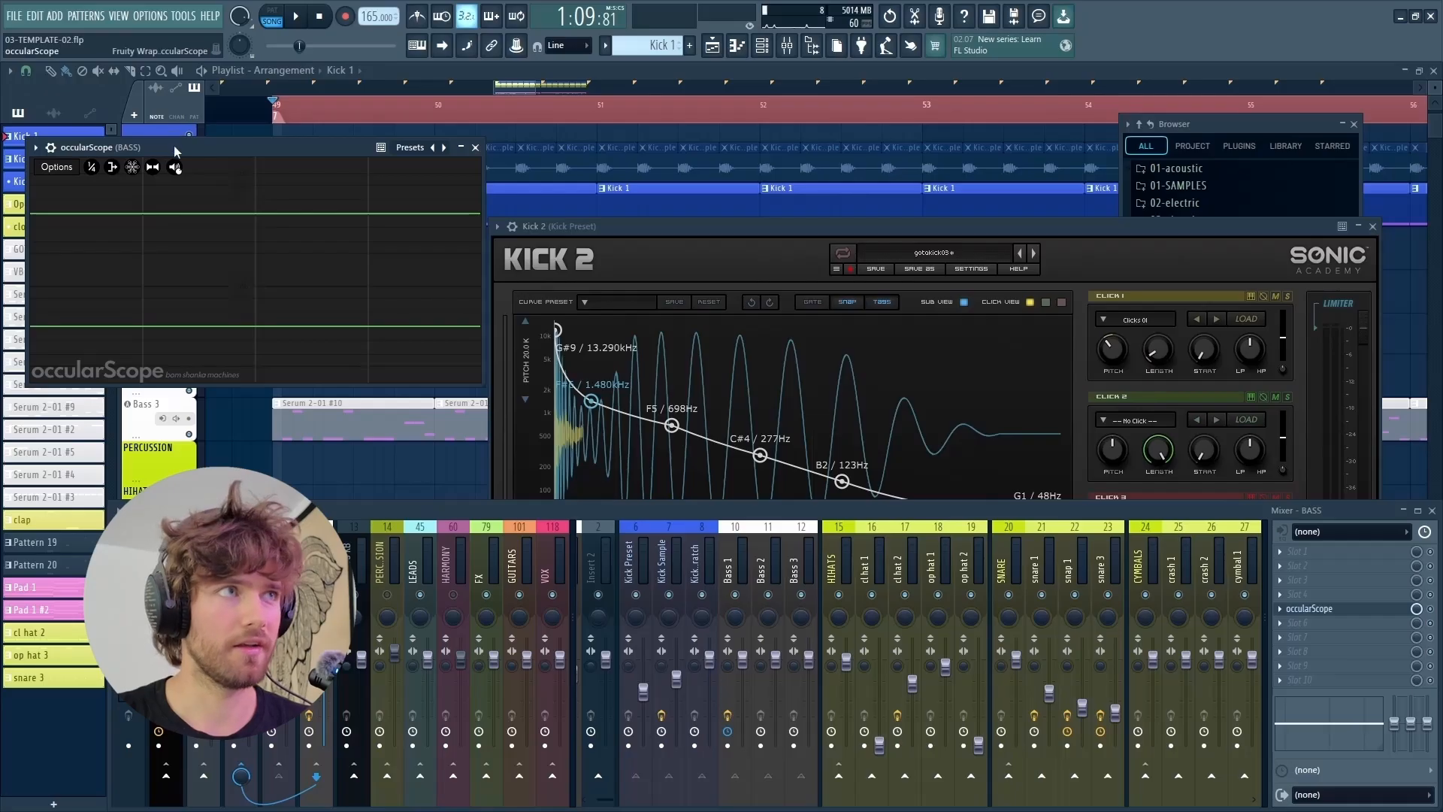
Play the loop and examine how the kick and bass waveforms line up in occularScope
mouse_move(177, 150)
left_mouse_down()
mouse_move(223, 167)
mouse_move(192, 154)
left_mouse_up()
key("space")
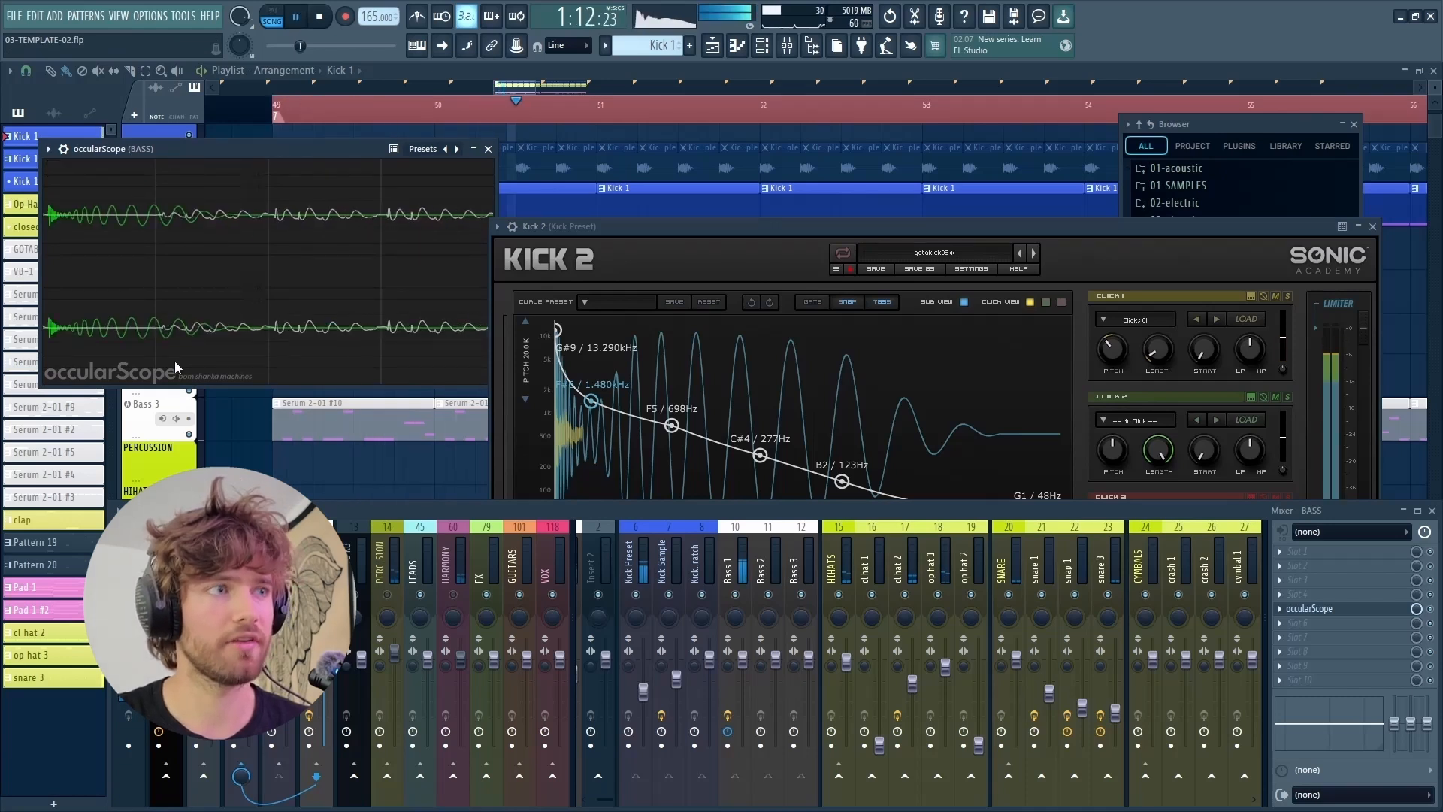
left_click(241, 594)
left_click(203, 612)
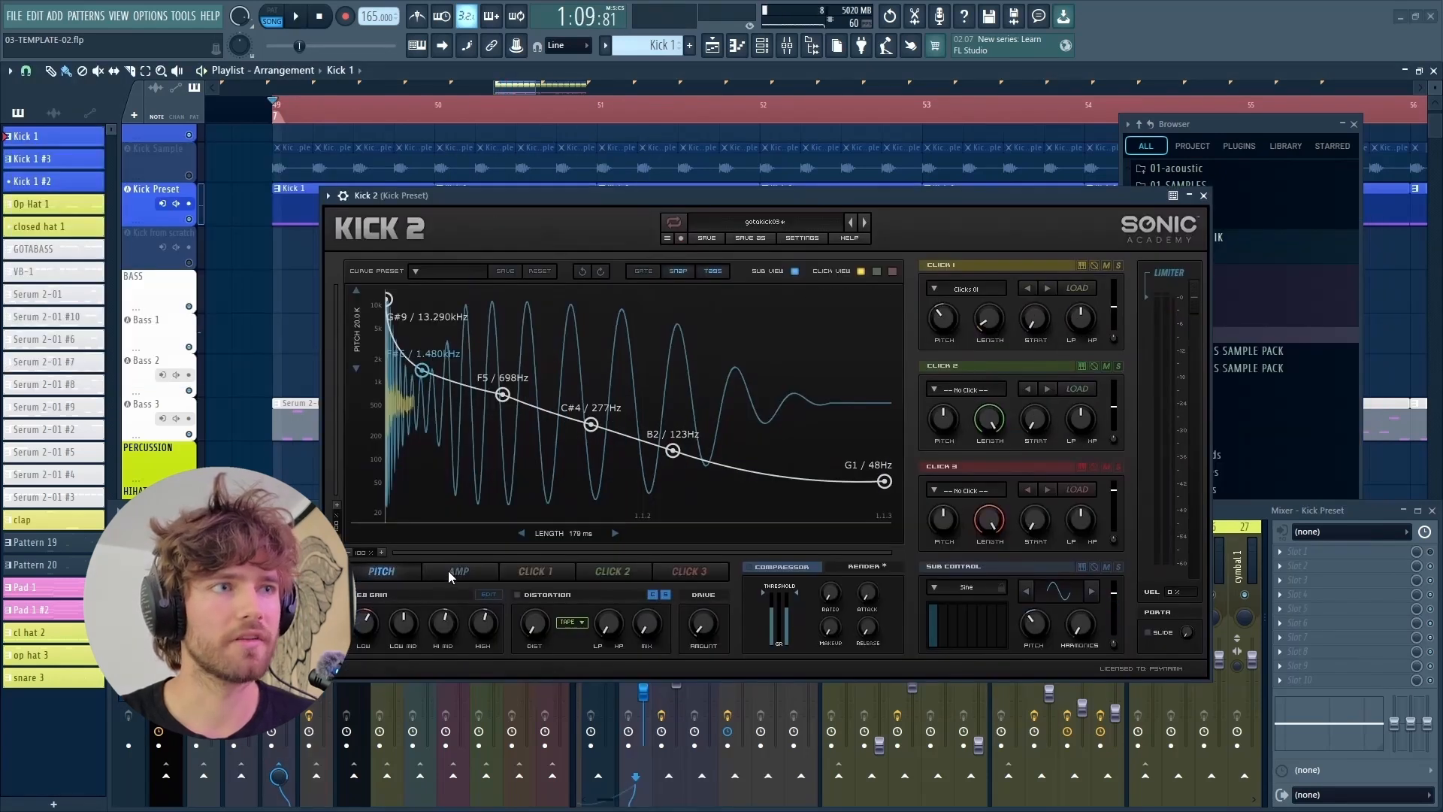
Show the kick's amp envelope and move its lowest node slightly higher and earlier during playback
left_click(457, 575)
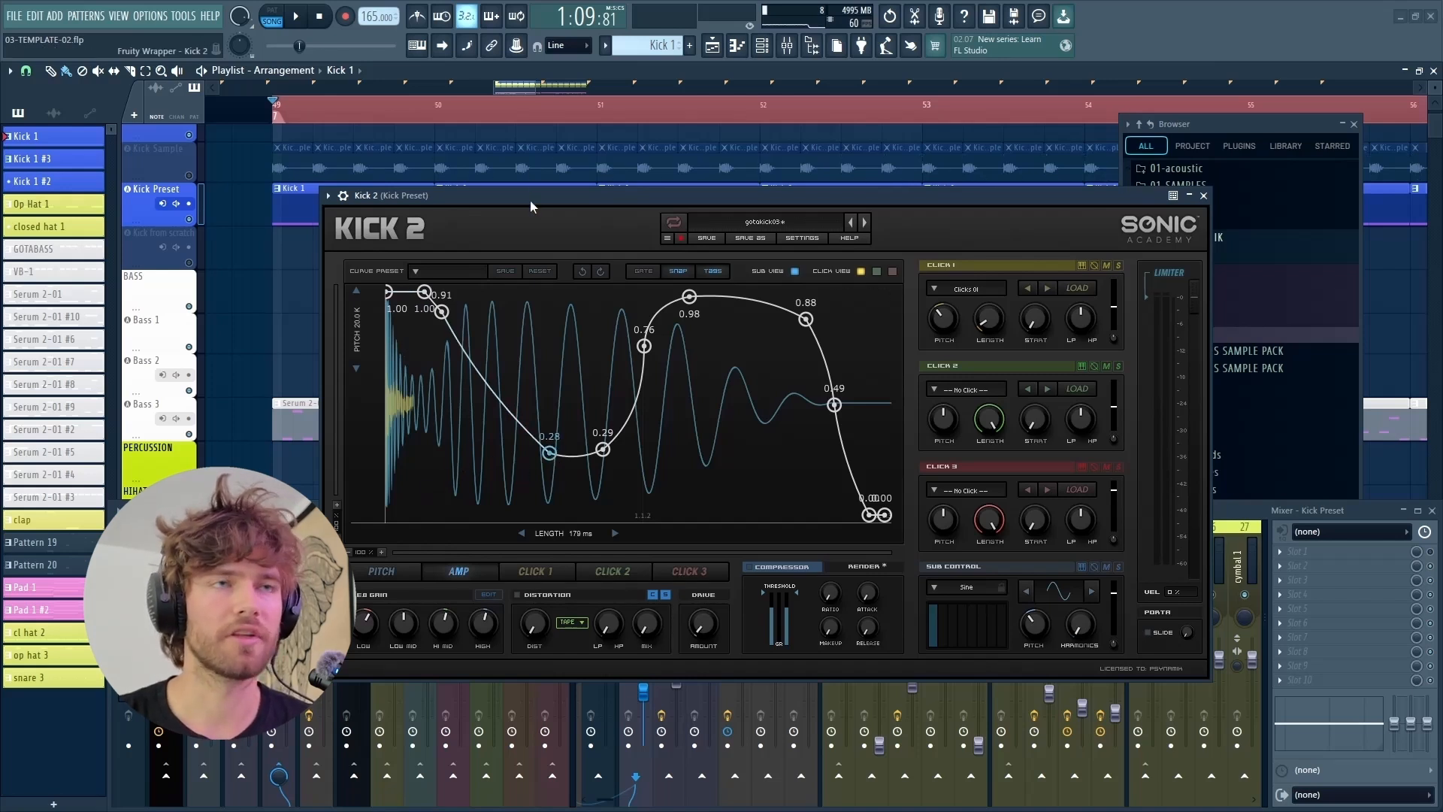
key("space")
mouse_move(549, 452)
left_mouse_down()
mouse_move(518, 431)
mouse_move(596, 428)
mouse_move(601, 414)
mouse_move(538, 475)
mouse_move(535, 429)
left_mouse_up()
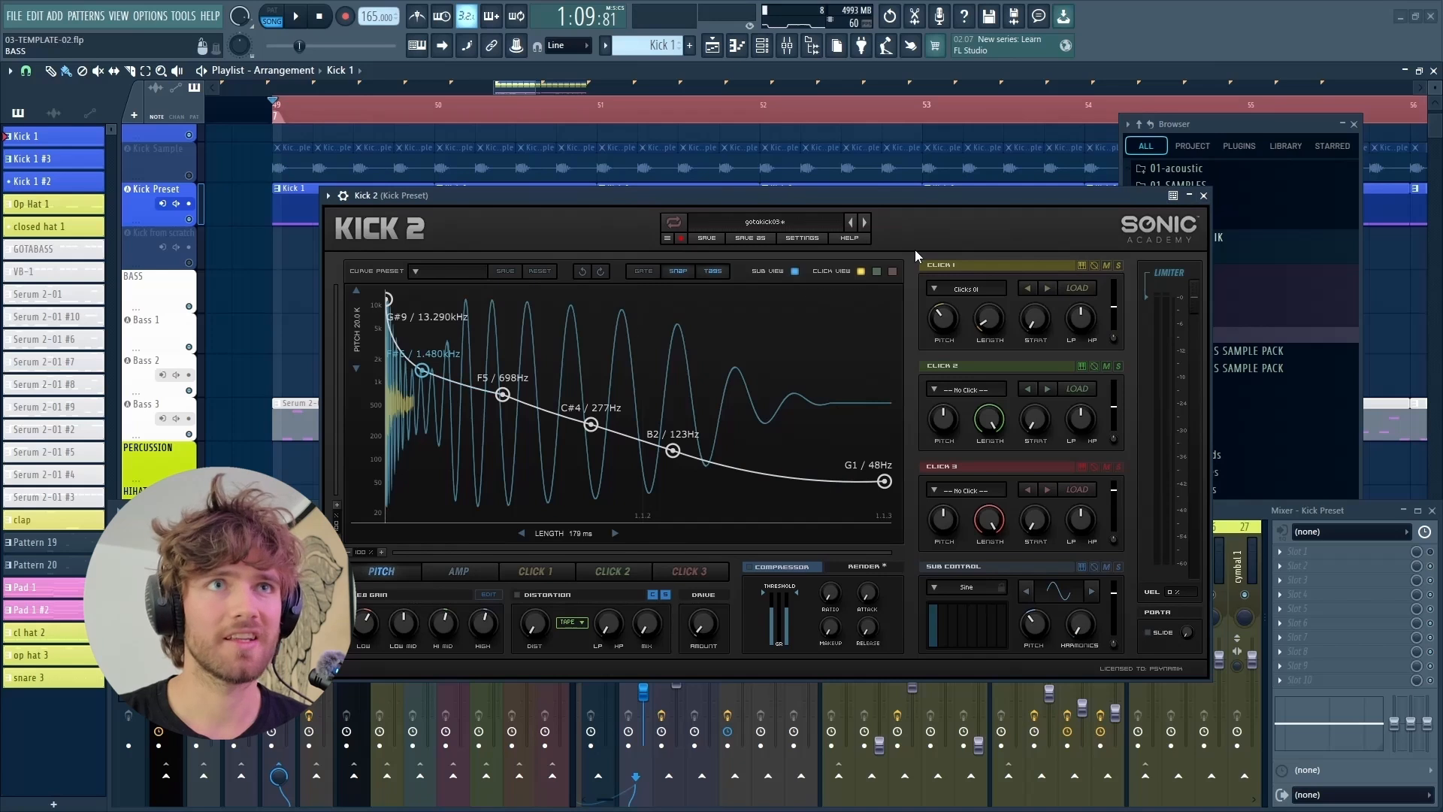
Look over the gotakick user presets in the Kick 2 preset browser, and close the Kick 2 window
left_click_drag(918, 199, 943, 223)
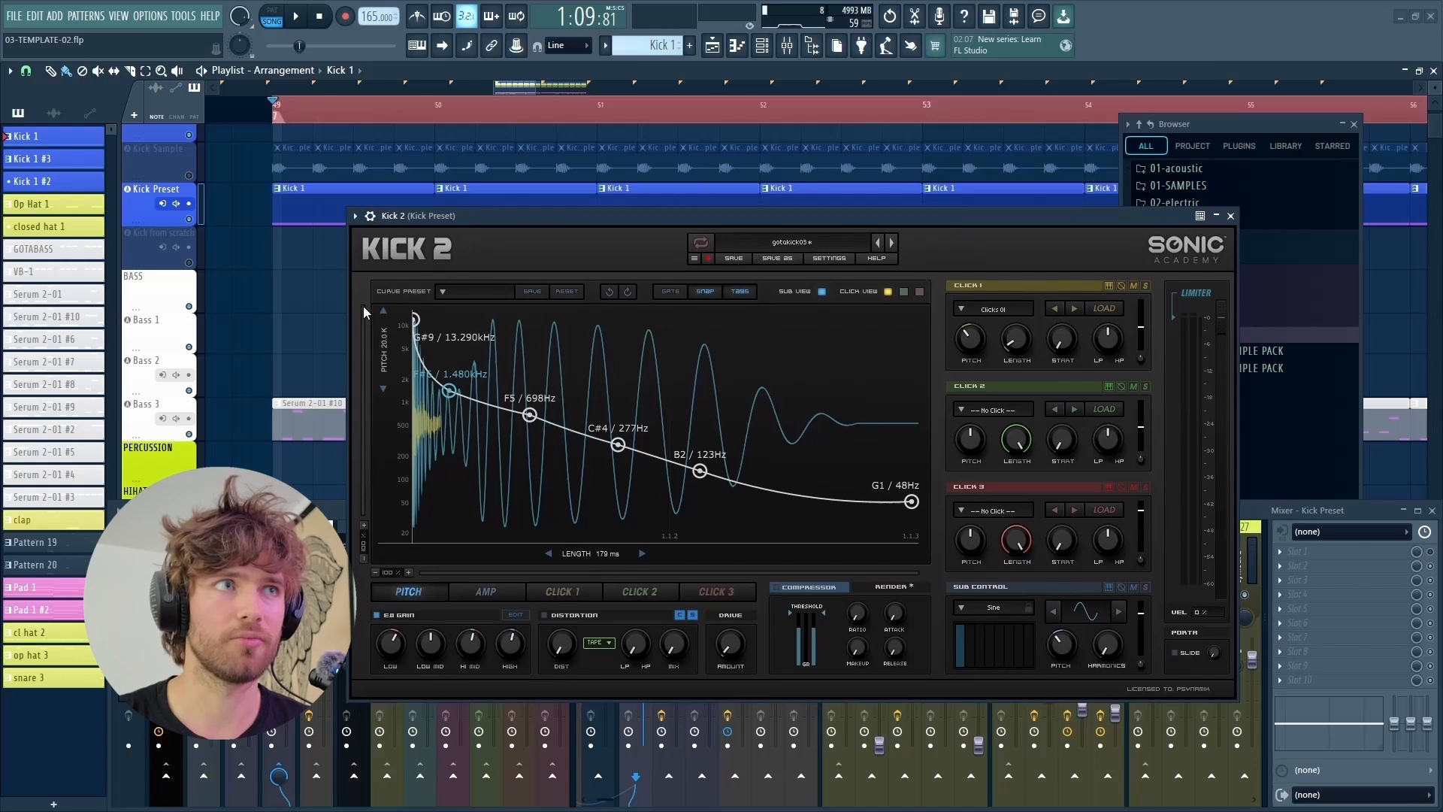
left_click_drag(659, 222, 609, 244)
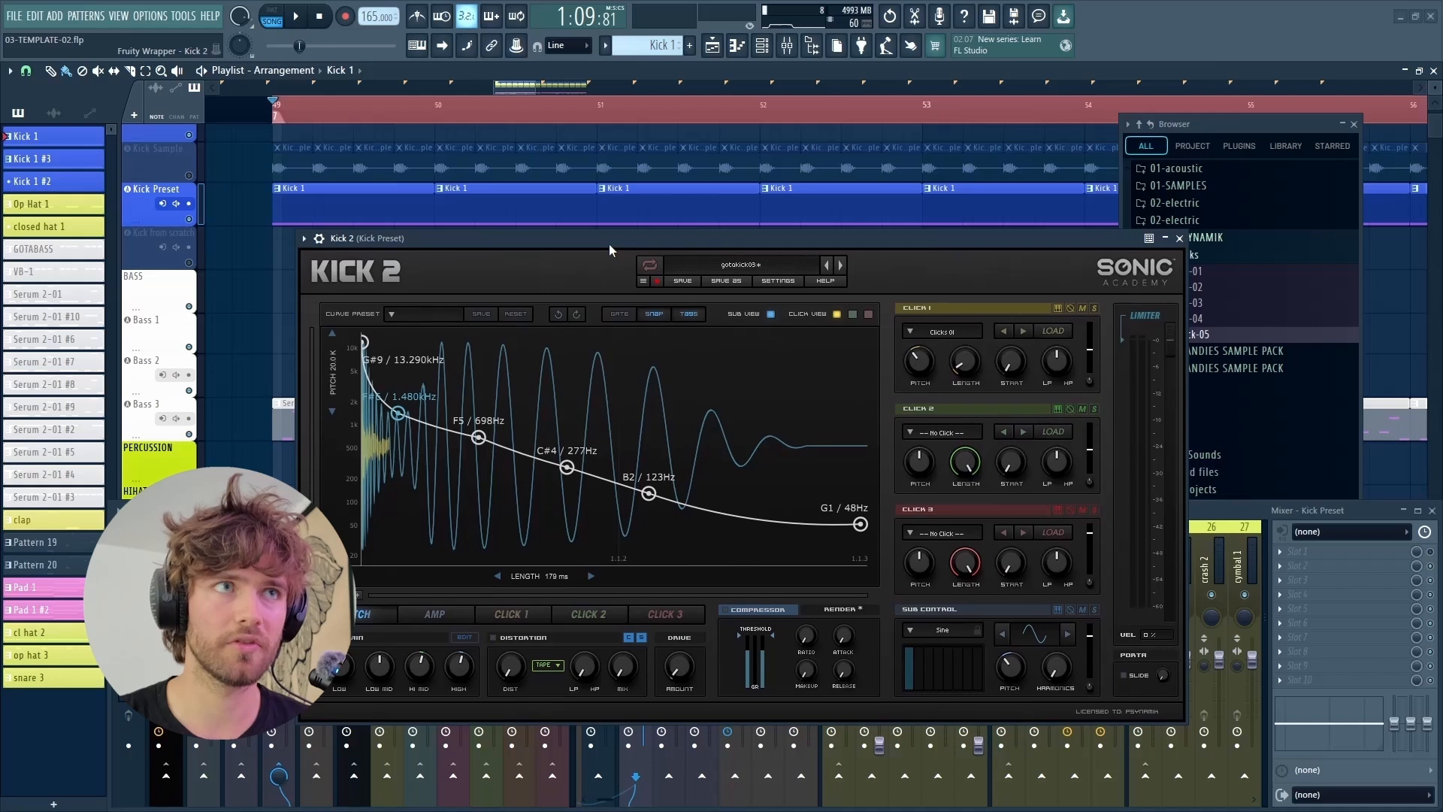
left_click(740, 265)
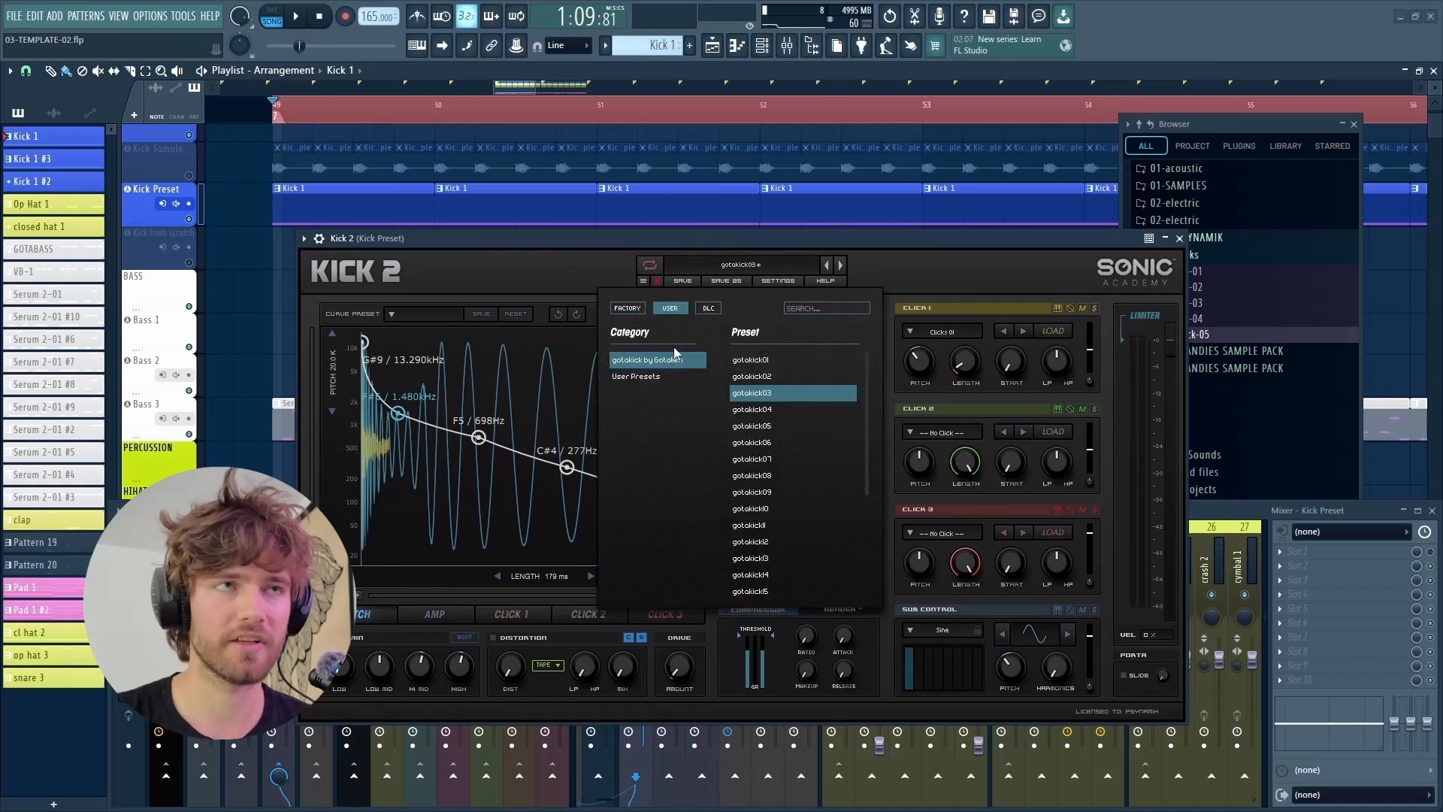
left_click(882, 272)
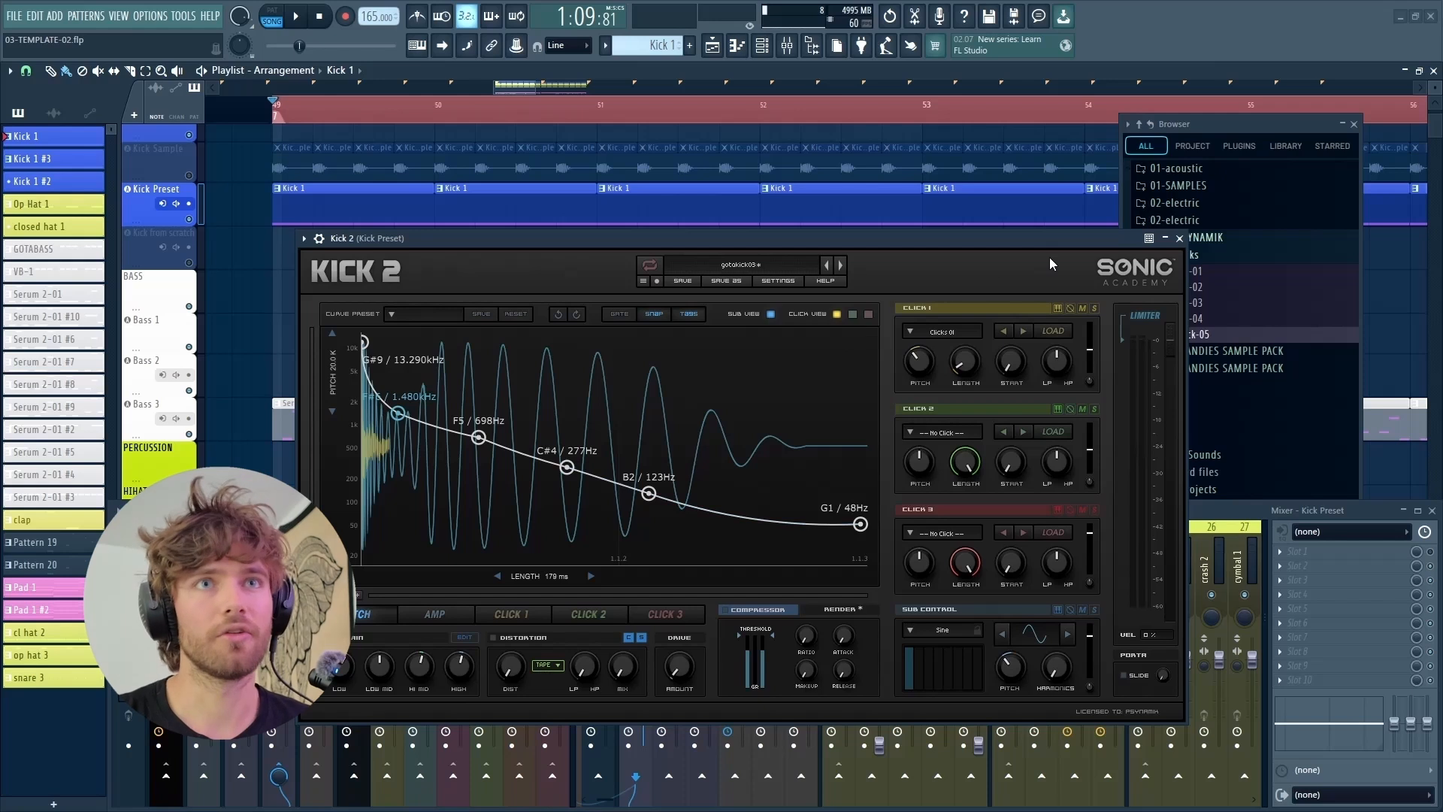
left_click(1179, 238)
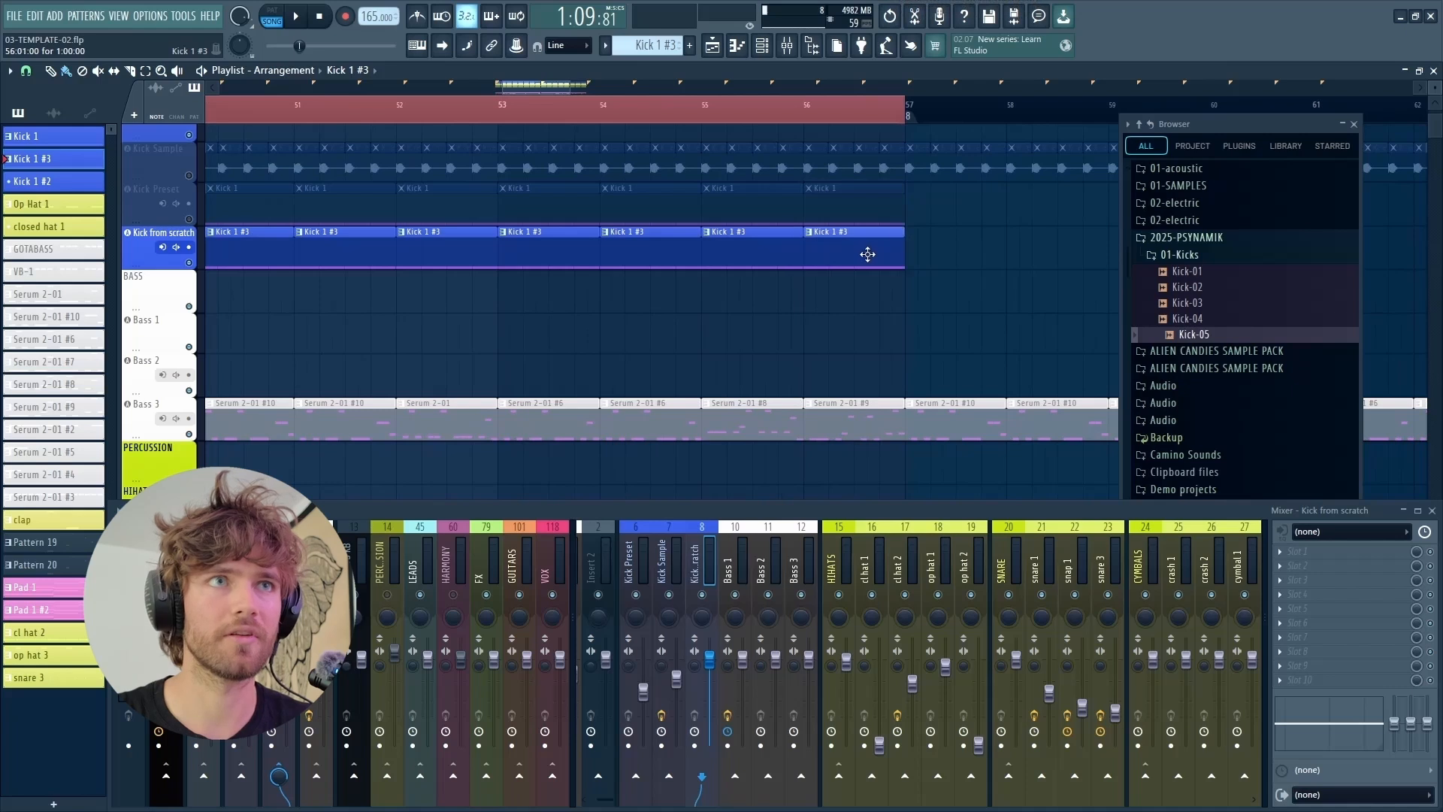
Open the Serum 2 #6 instrument used by the Kick 1 #3 pattern on the Kick from scratch track
scroll(898, 261, "down", 3)
scroll(493, 257, "up", 6)
scroll(491, 257, "up", 1)
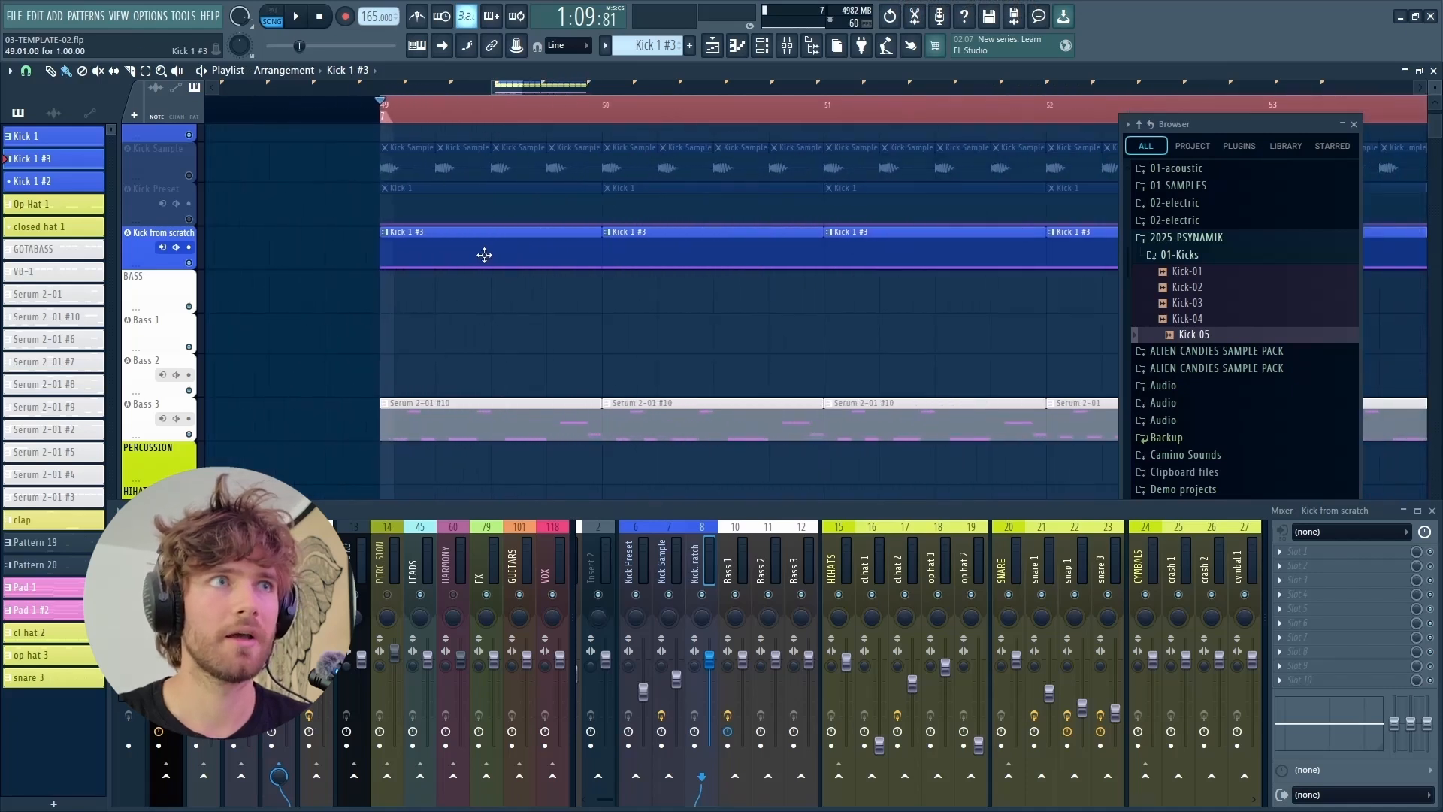
double_click(484, 255)
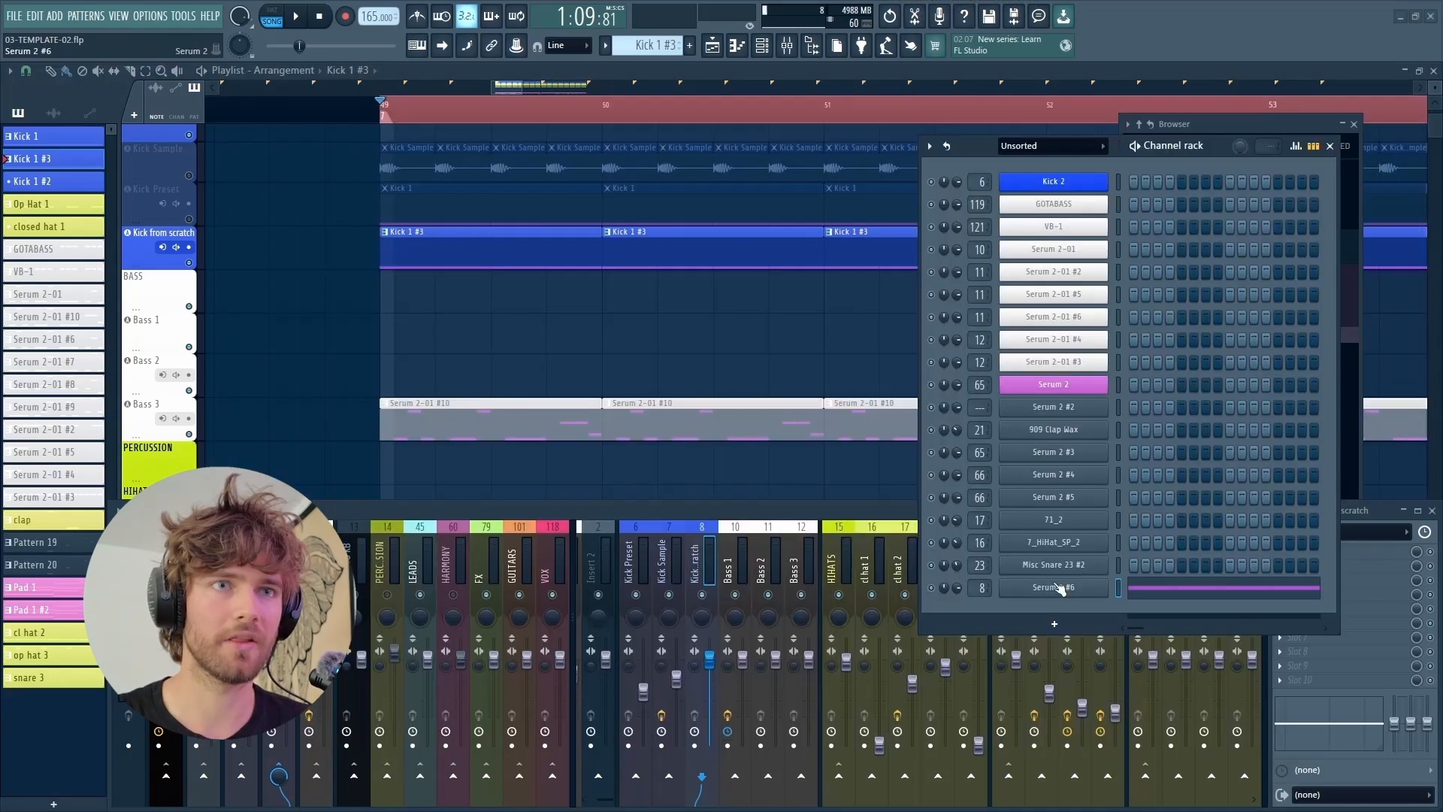
left_click(1059, 591)
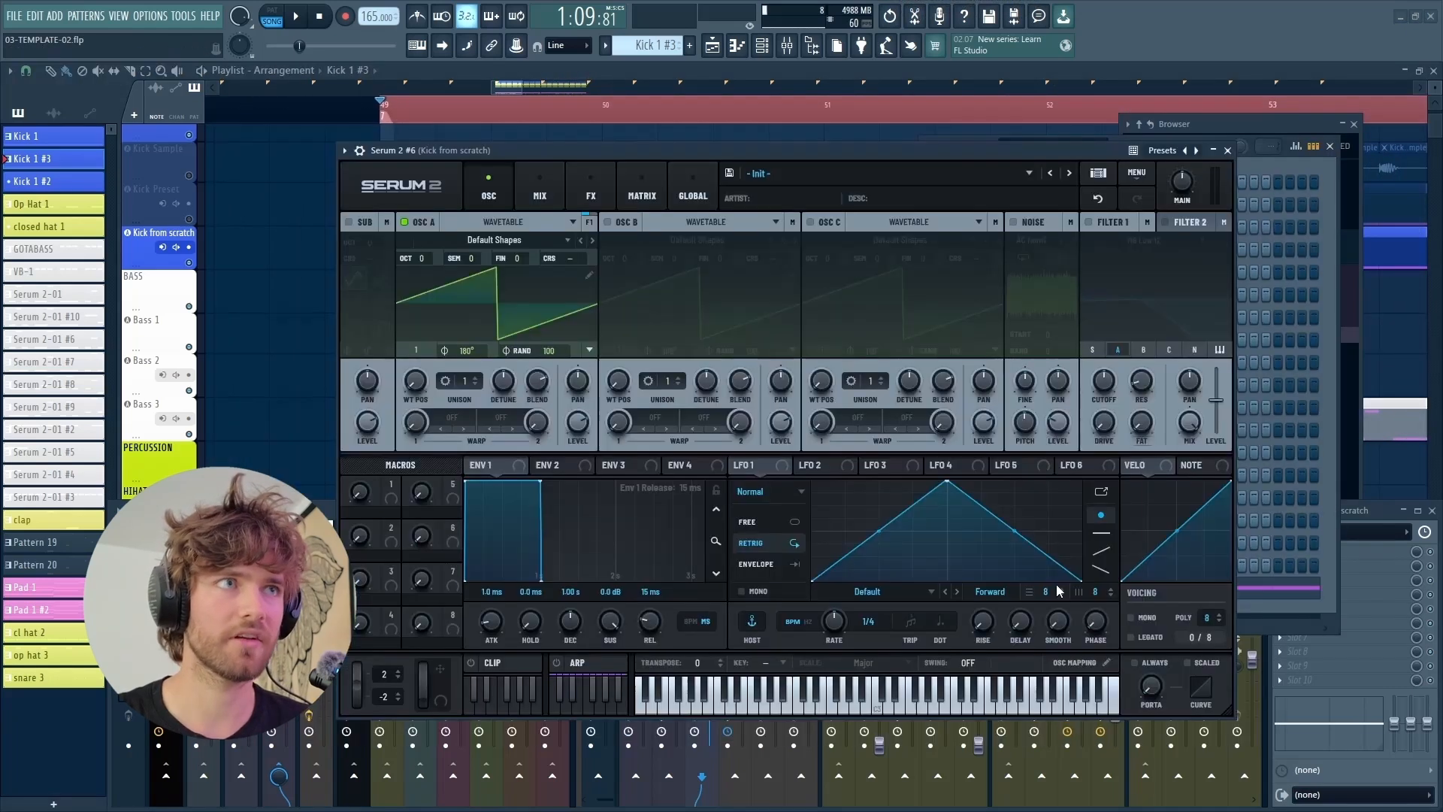
left_click_drag(814, 154, 841, 137)
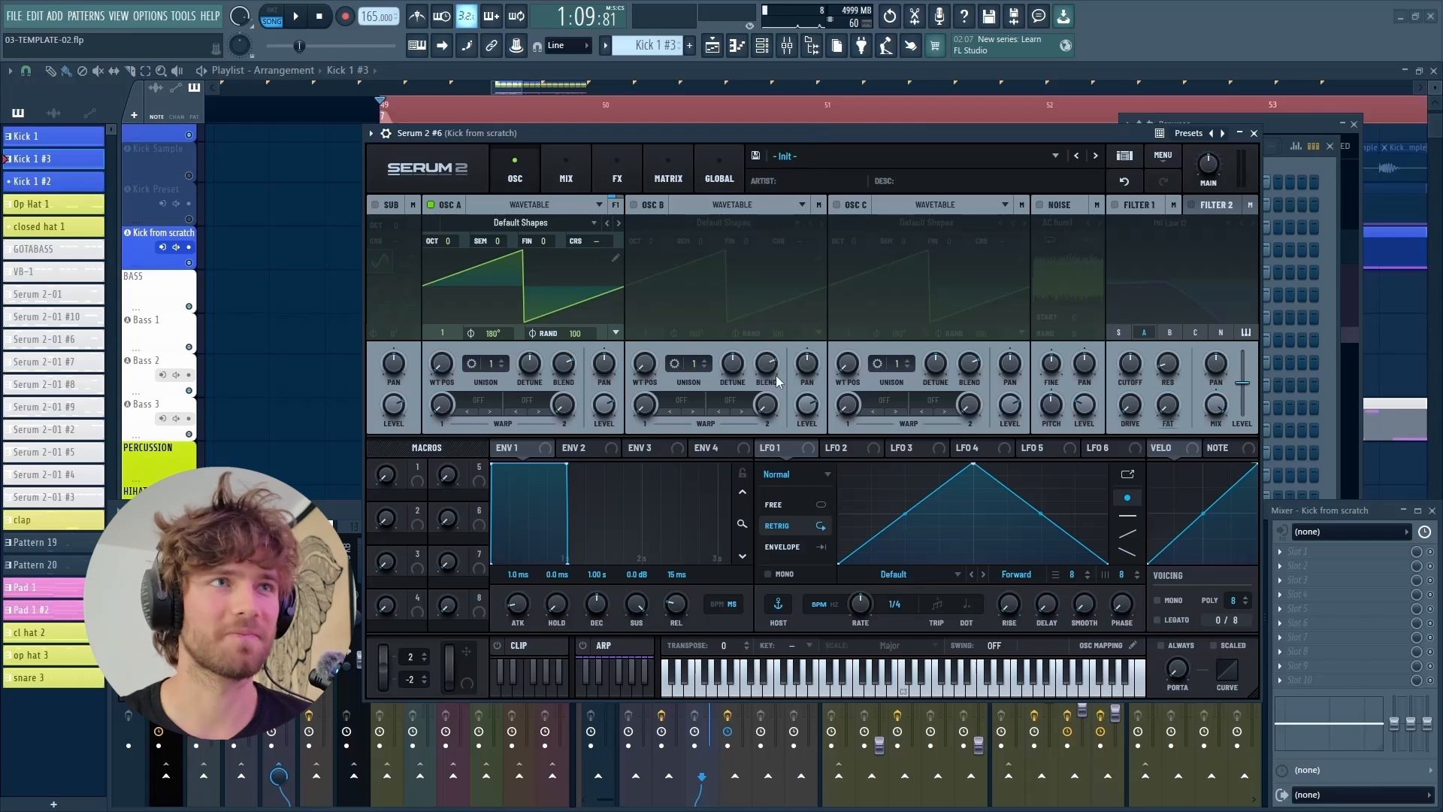
Set oscillator A's wavetable position to 2 for a sine wave and assign LFO 1 to its coarse pitch
mouse_move(443, 373)
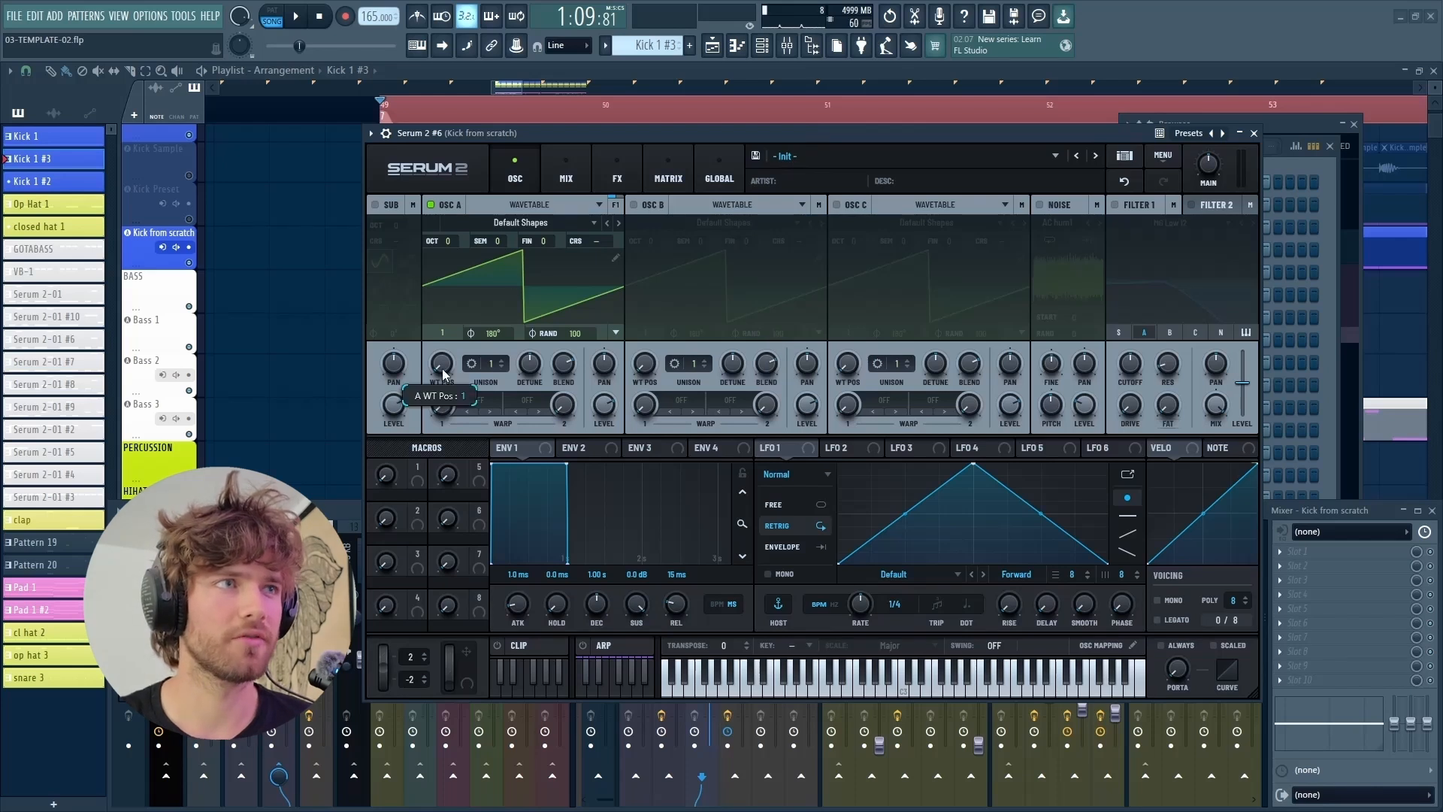
left_click_drag(442, 360, 441, 343)
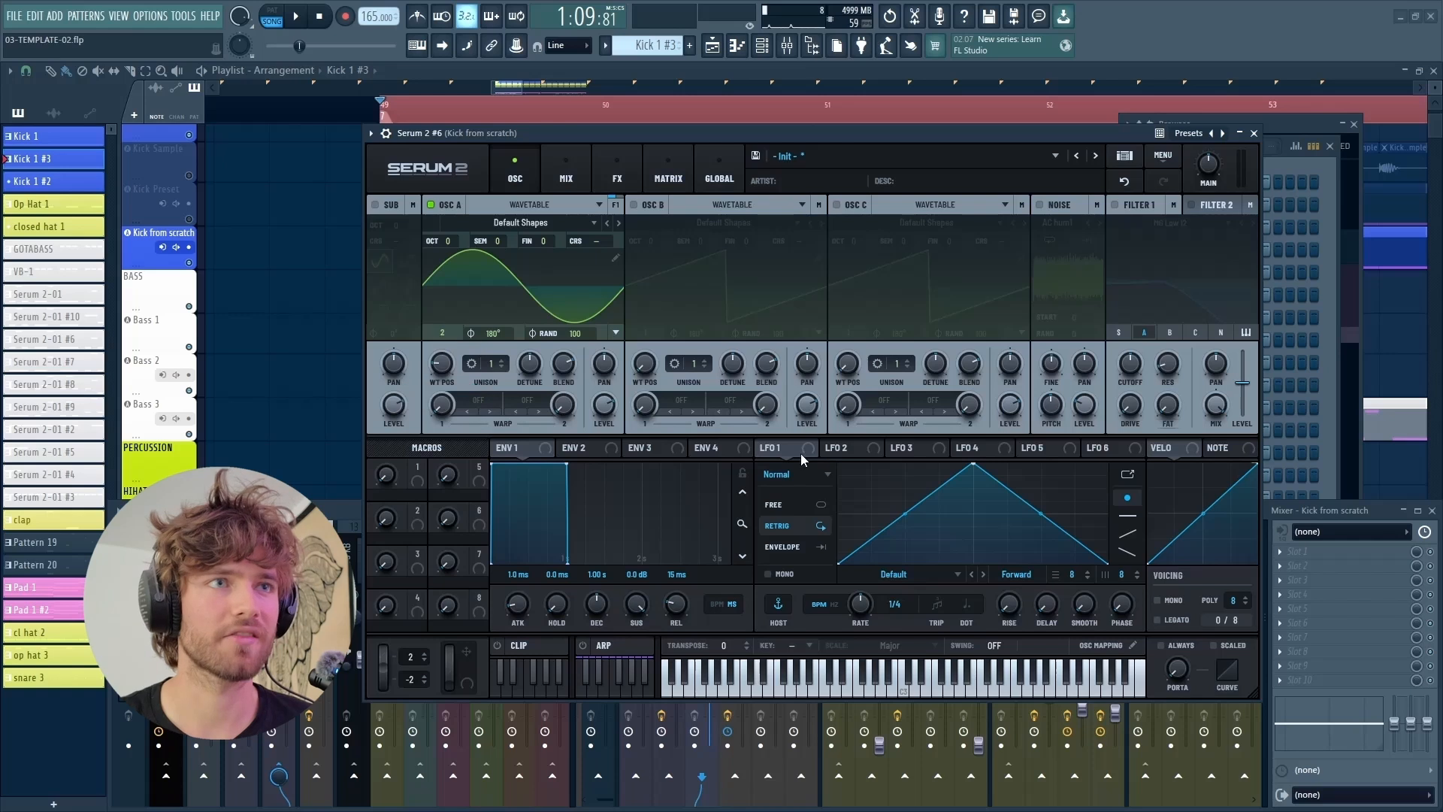
left_click_drag(803, 454, 580, 242)
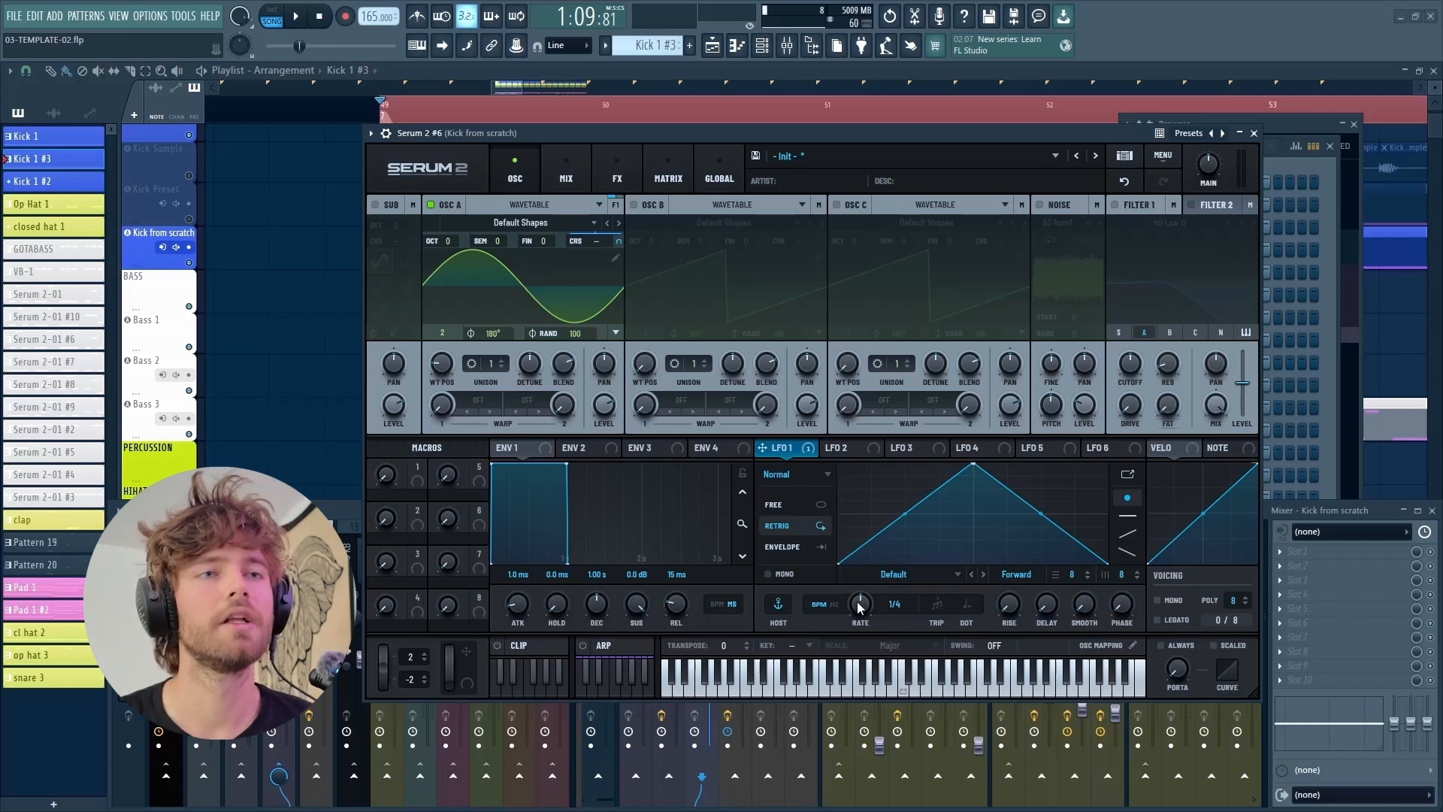
Keep LFO 1 at a 1/4 rate and reshape it into a descending ramp with an added early point for a steep initial drop
left_click_drag(852, 610, 853, 615)
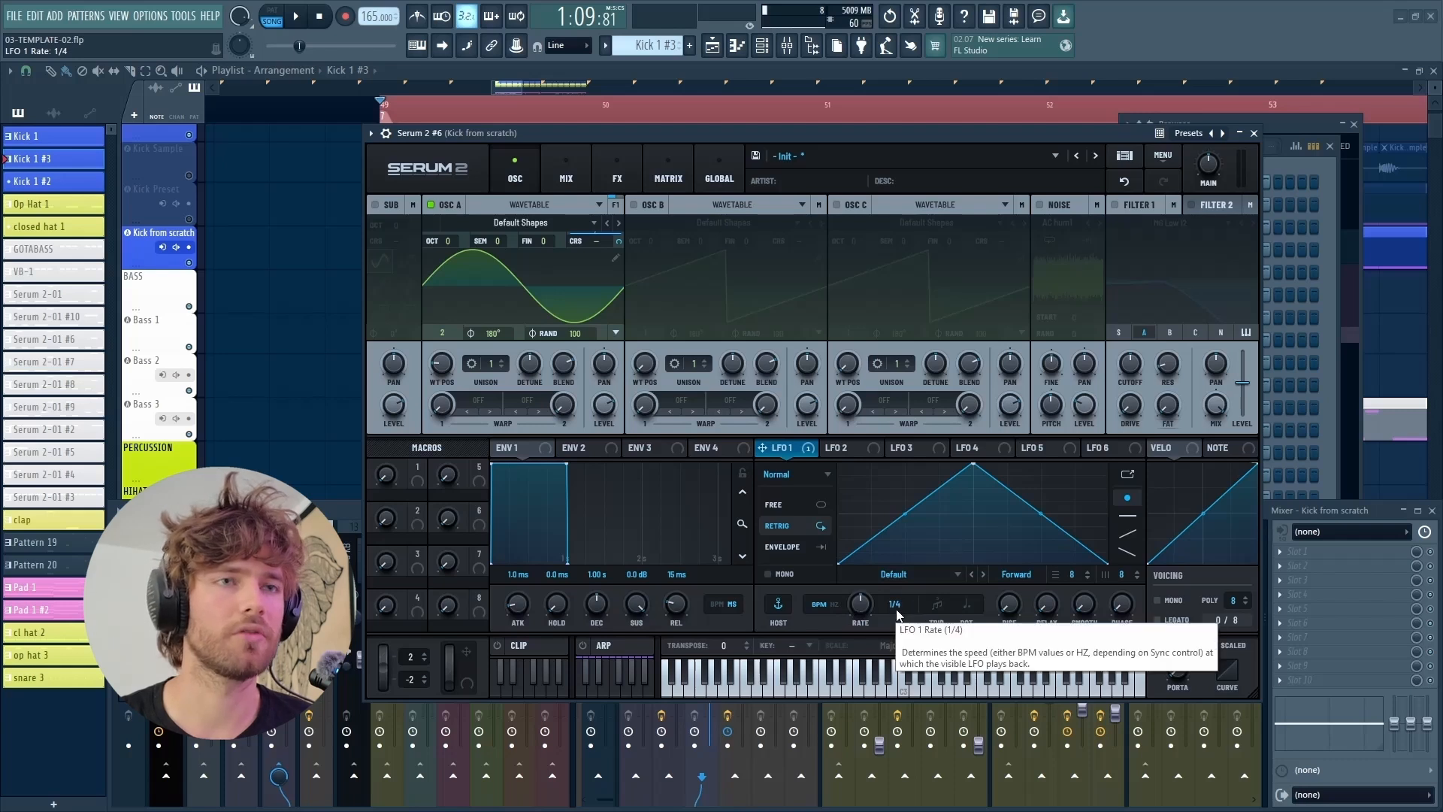
left_click_drag(970, 464, 806, 424)
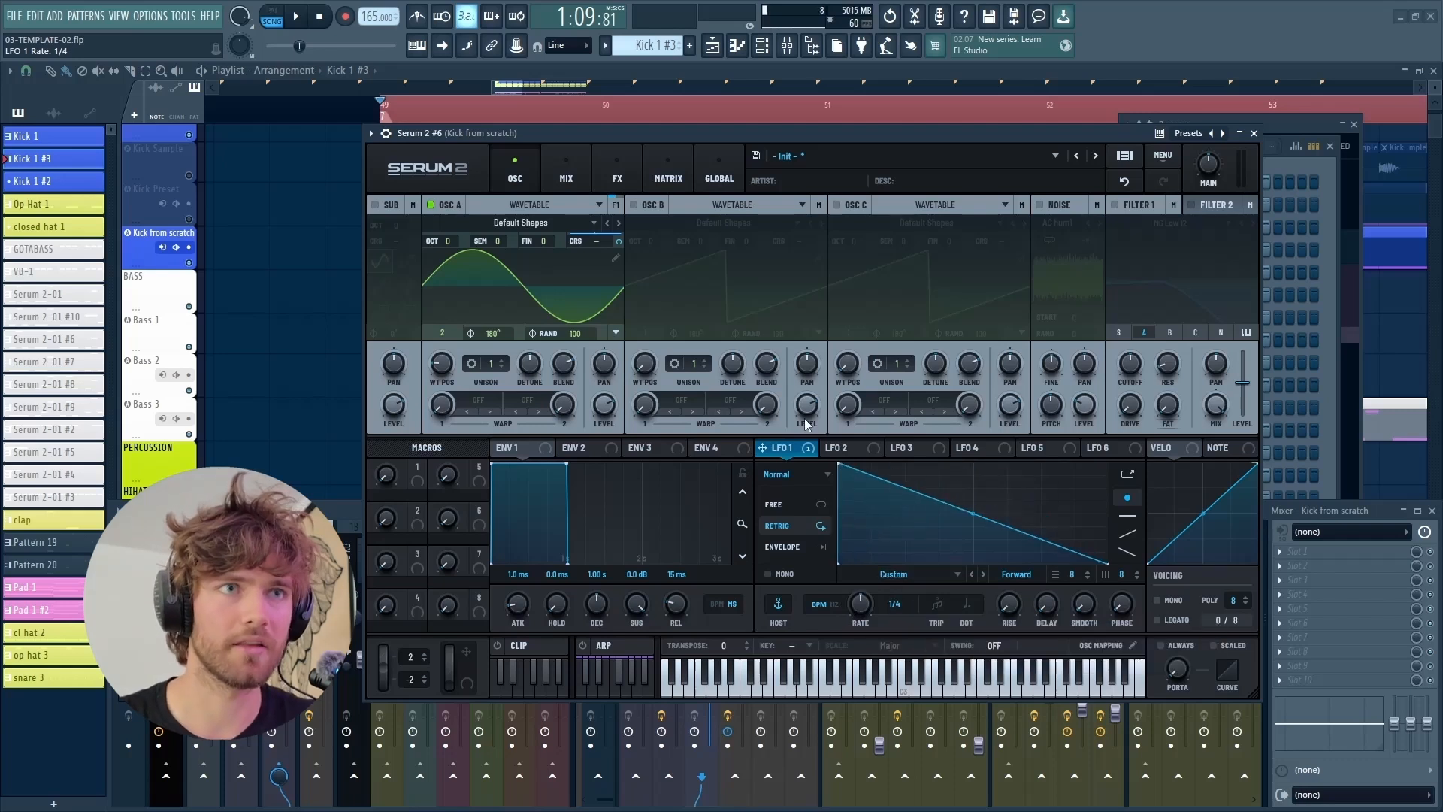
double_click(921, 493)
left_click_drag(922, 493, 864, 507)
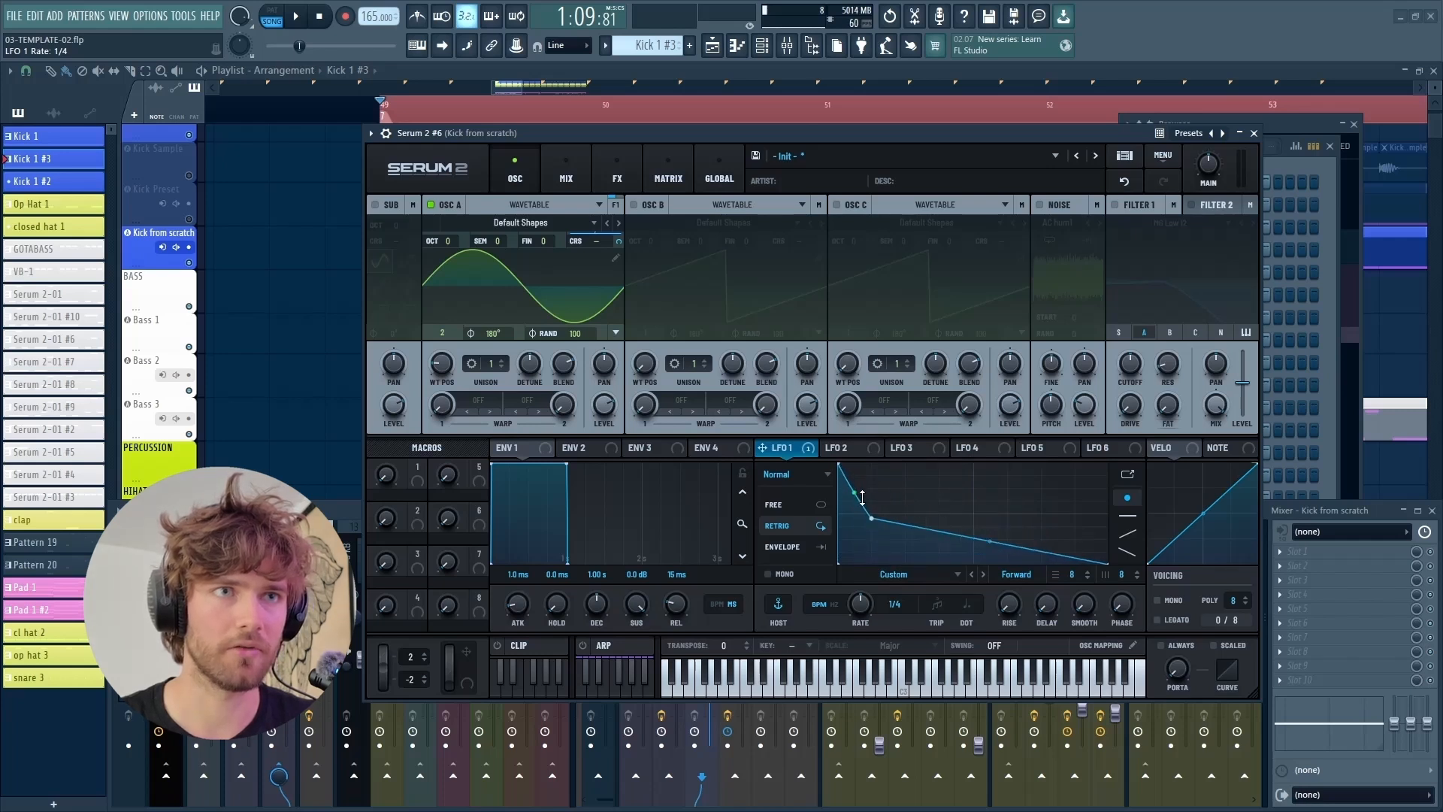
Bend the tail of LFO 1's curve downward and move its early point earlier and lower while auditioning the kick
left_click_drag(989, 543, 990, 568)
key("space")
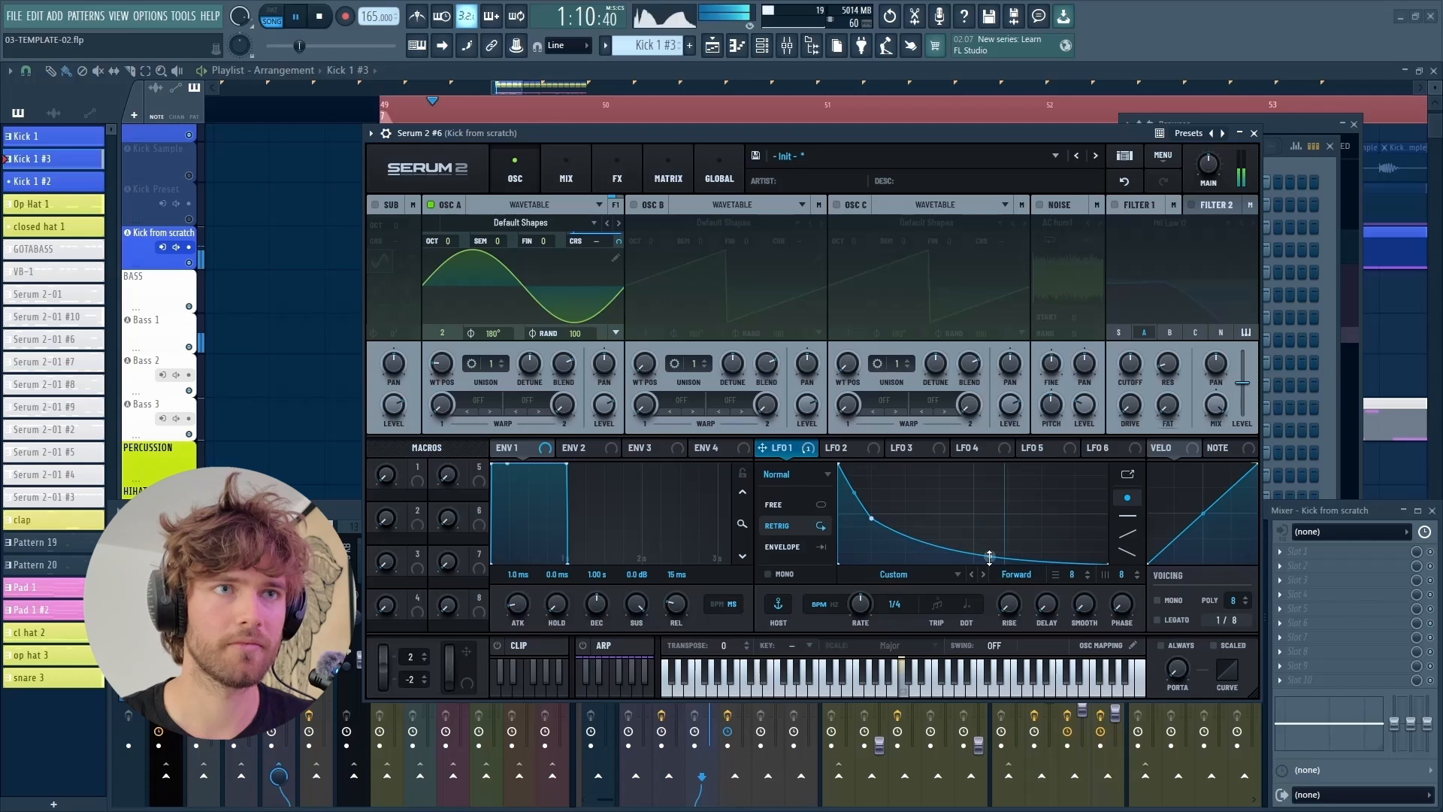
key("space")
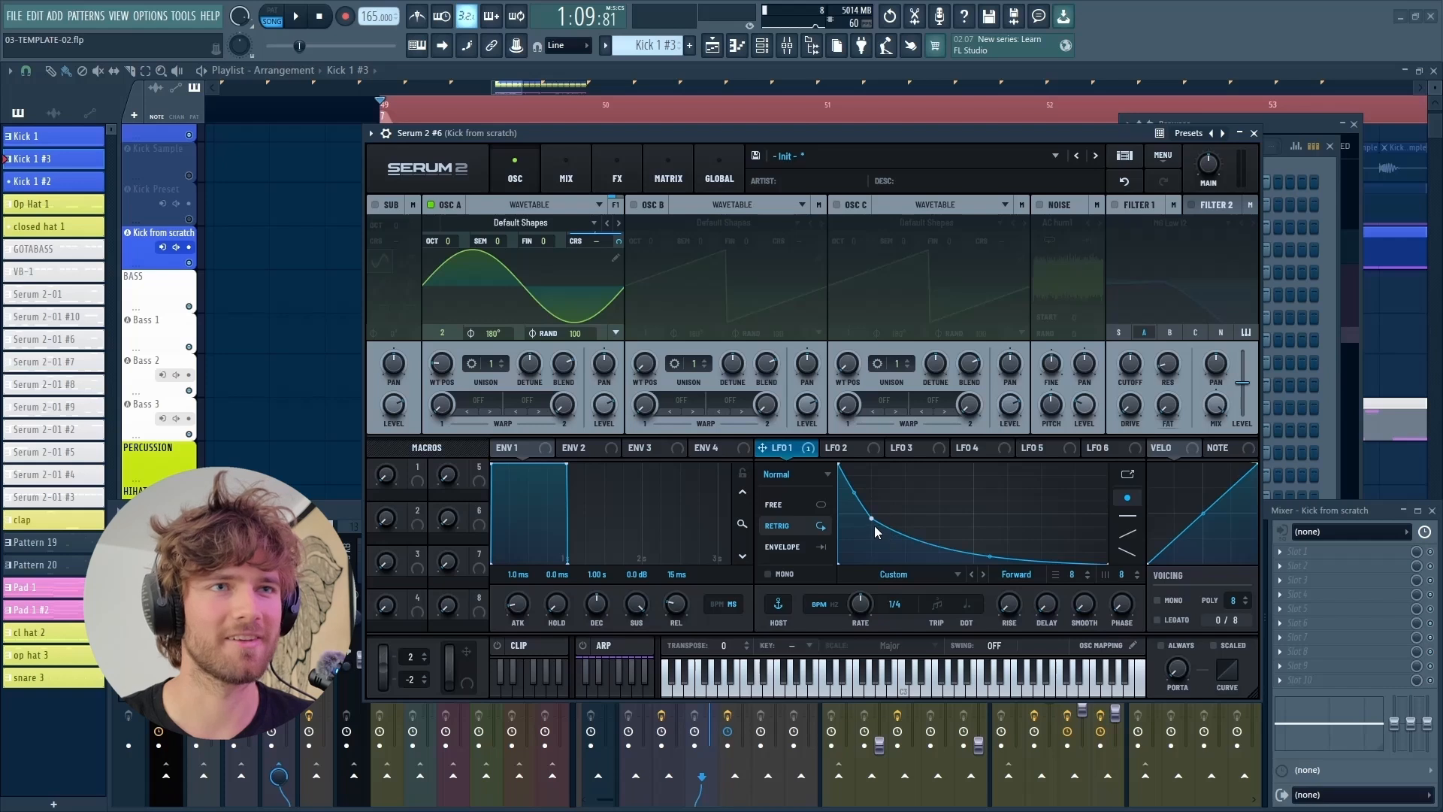
key("space")
mouse_move(871, 520)
left_mouse_down()
mouse_move(887, 539)
mouse_move(848, 526)
mouse_move(851, 502)
mouse_move(856, 515)
left_mouse_up()
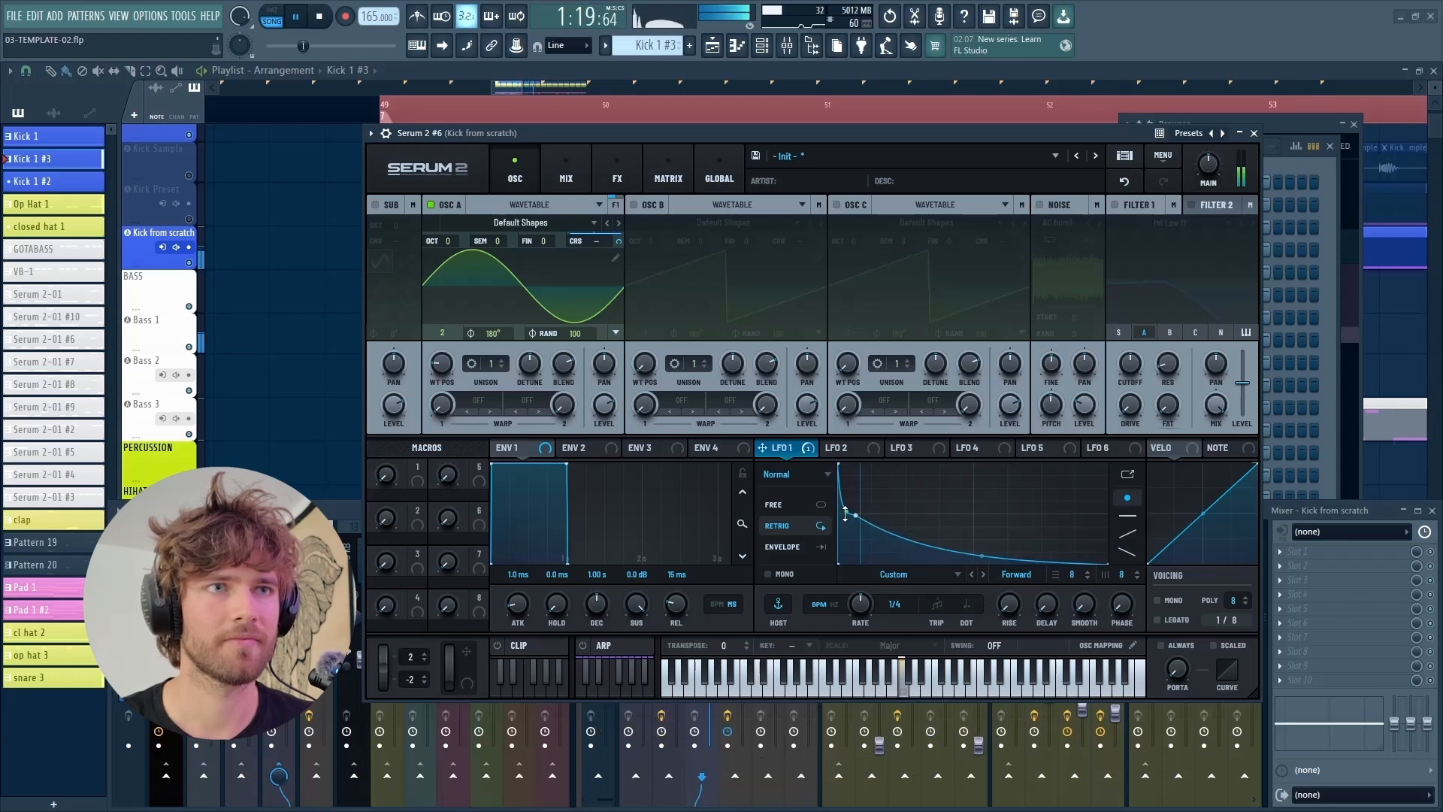
mouse_move(862, 515)
left_mouse_down()
mouse_move(848, 519)
mouse_move(857, 532)
left_mouse_up()
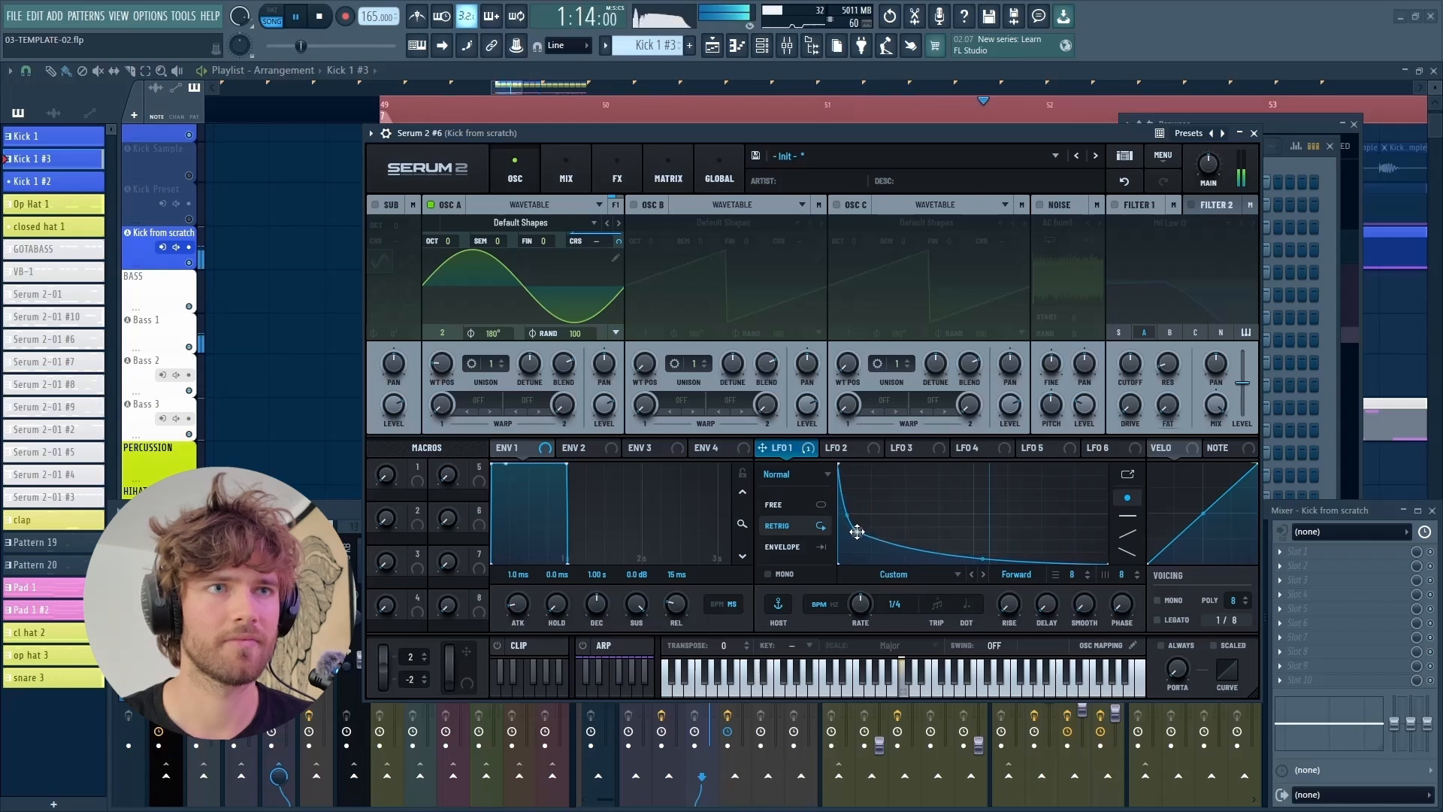
key("space")
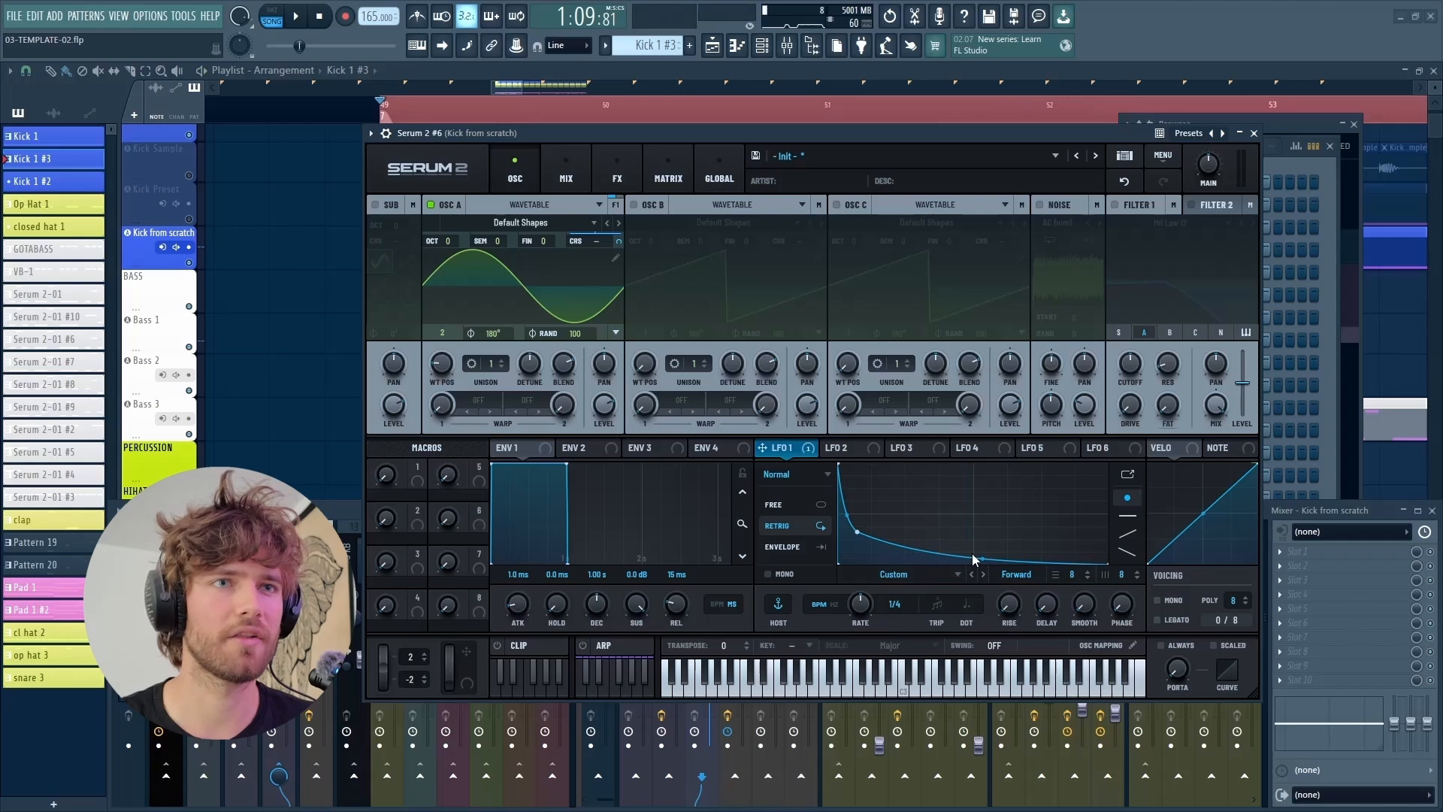
Add another point low on LFO 1's tail, shift it to roughly the first quarter of the curve, and audition the kick
double_click(973, 556)
left_click_drag(970, 554, 908, 552)
key("space")
key("space")
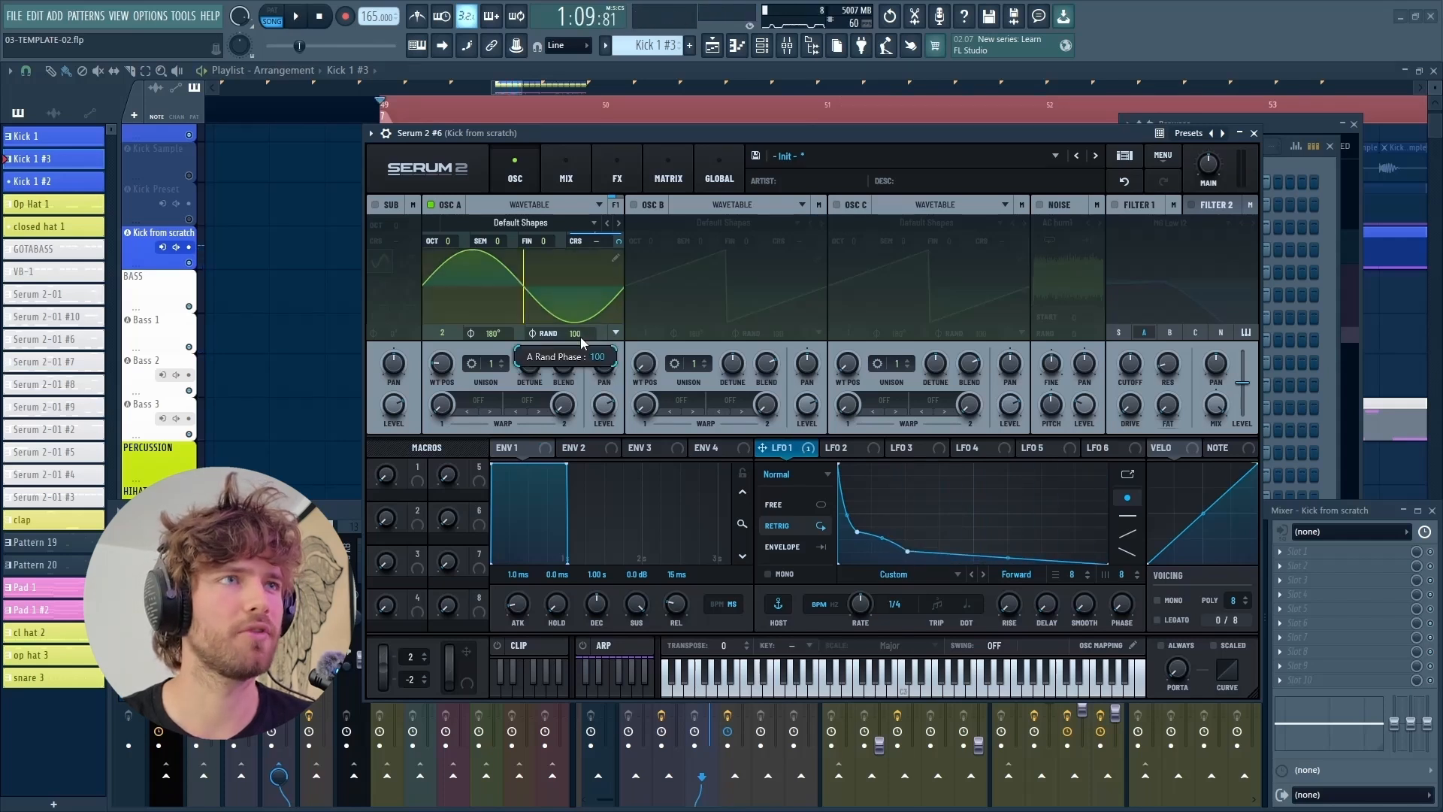
Set oscillator A's random phase to 0 and its start phase to 0°, and audition the kick
left_click_drag(583, 337, 605, 732)
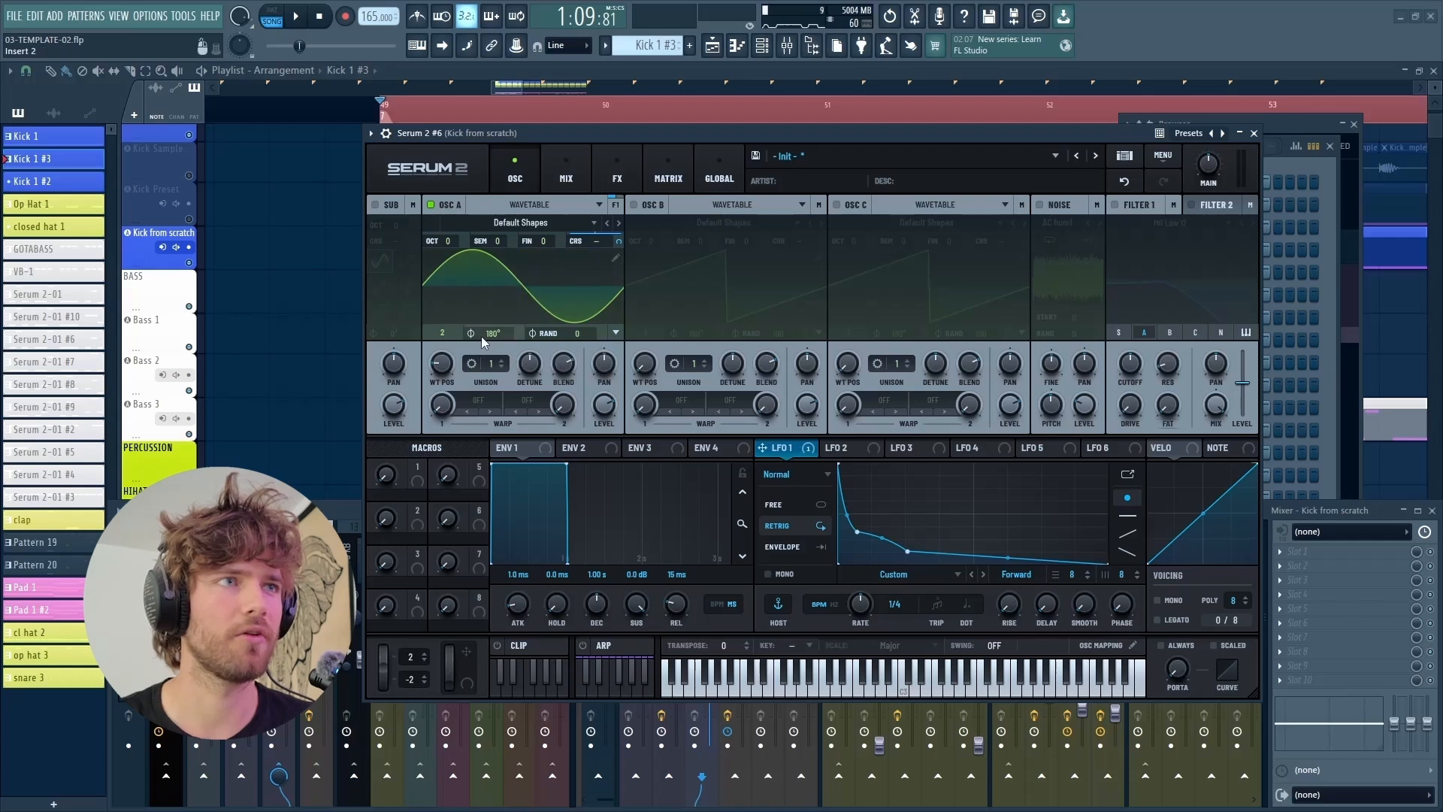
left_click_drag(481, 336, 471, 710)
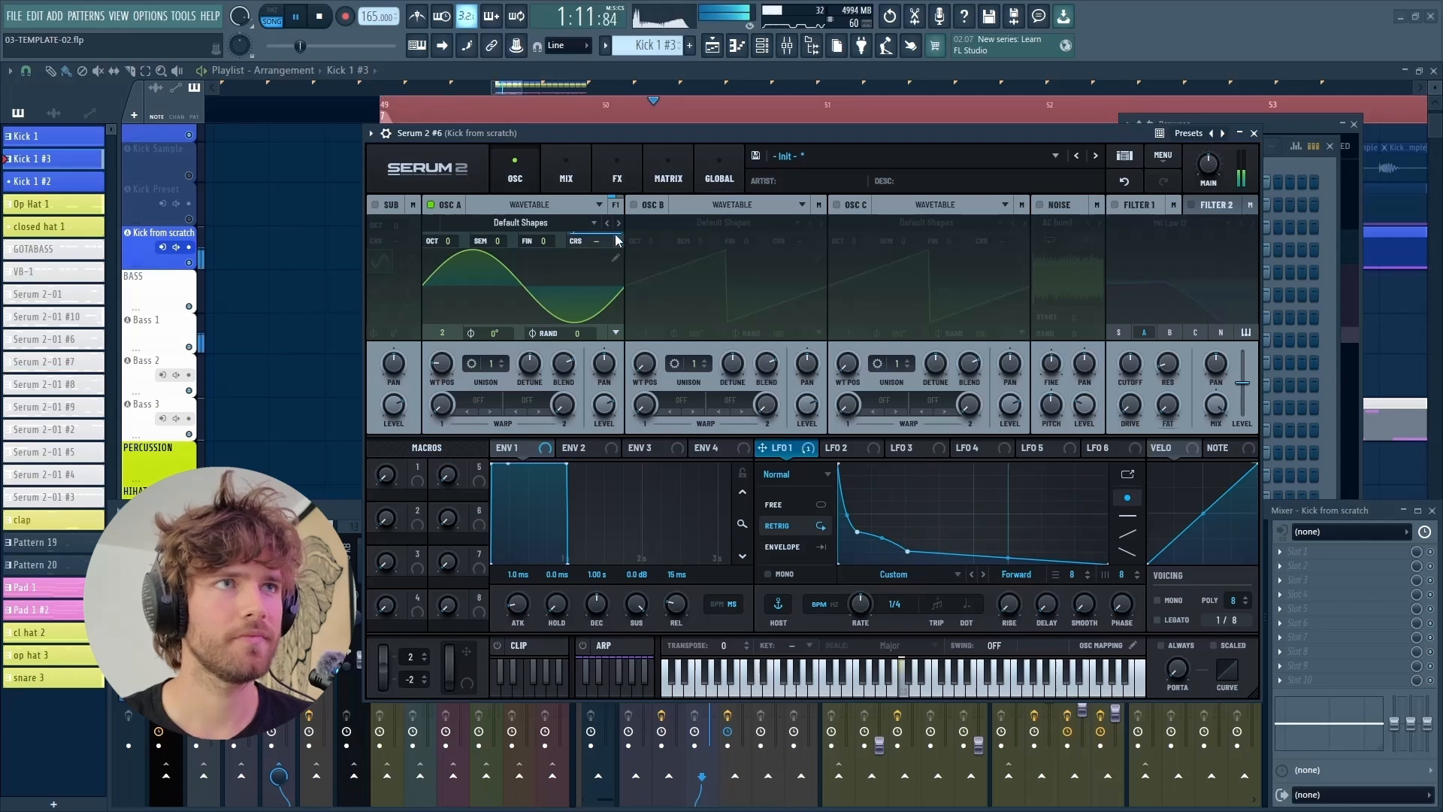
key("space")
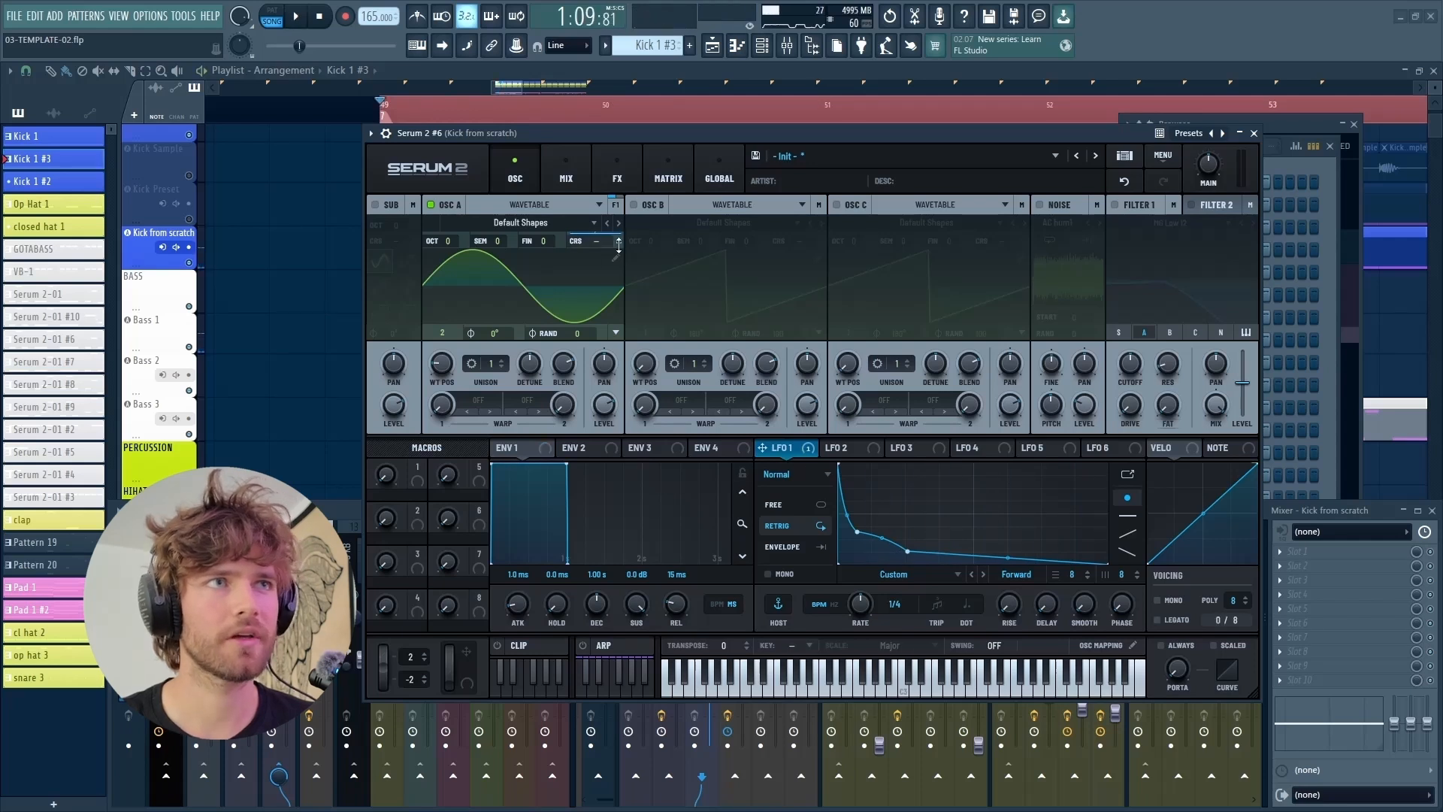
Reduce LFO 1's modulation amount on oscillator A's coarse pitch to 77% during playback
mouse_move(619, 245)
key("space")
mouse_move(619, 245)
left_mouse_down()
mouse_move(604, 285)
mouse_move(617, 245)
mouse_move(616, 265)
left_mouse_up()
key("space")
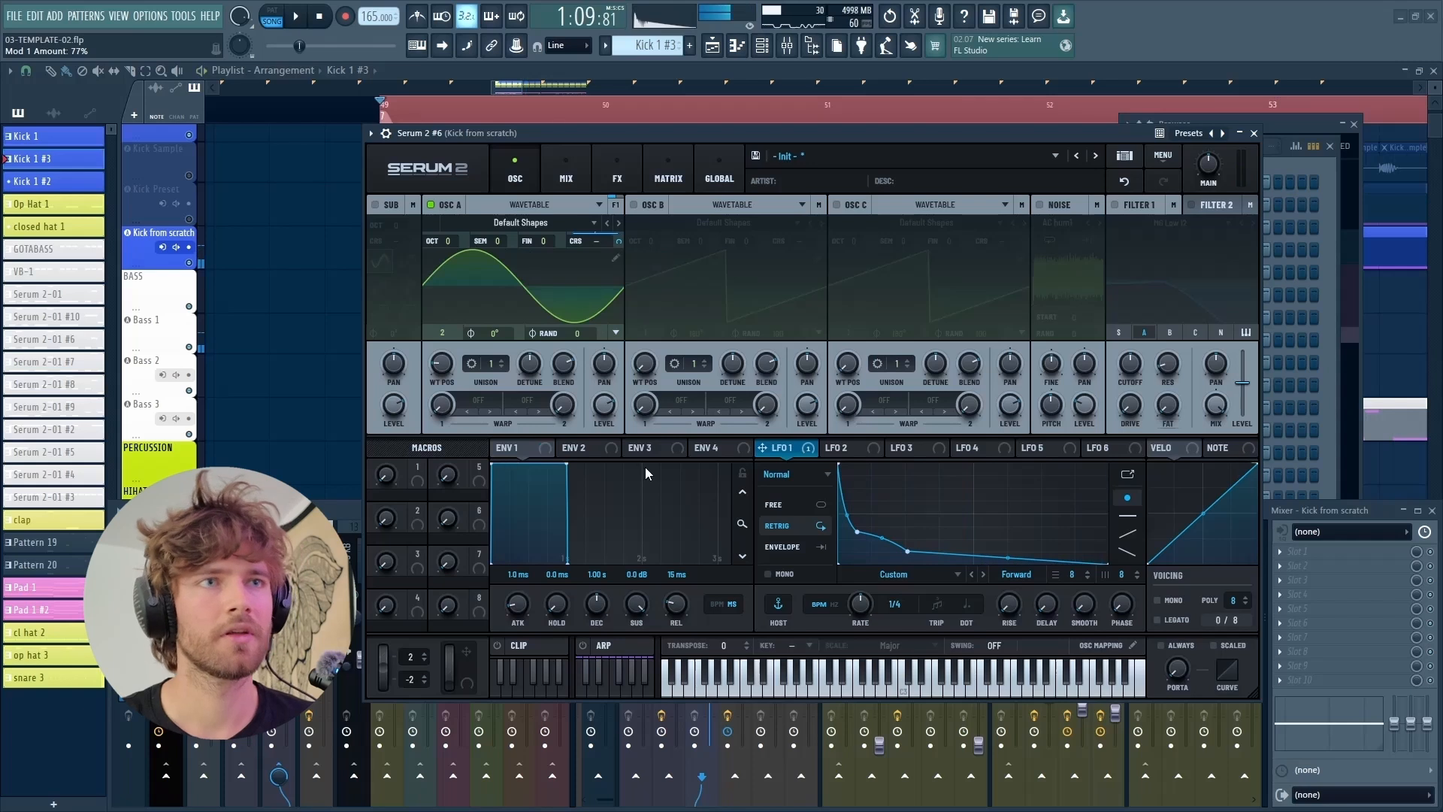
Assign LFO 2 to oscillator A's level and turn its triangle shape into a descending ramp starting at full level
left_click(835, 450)
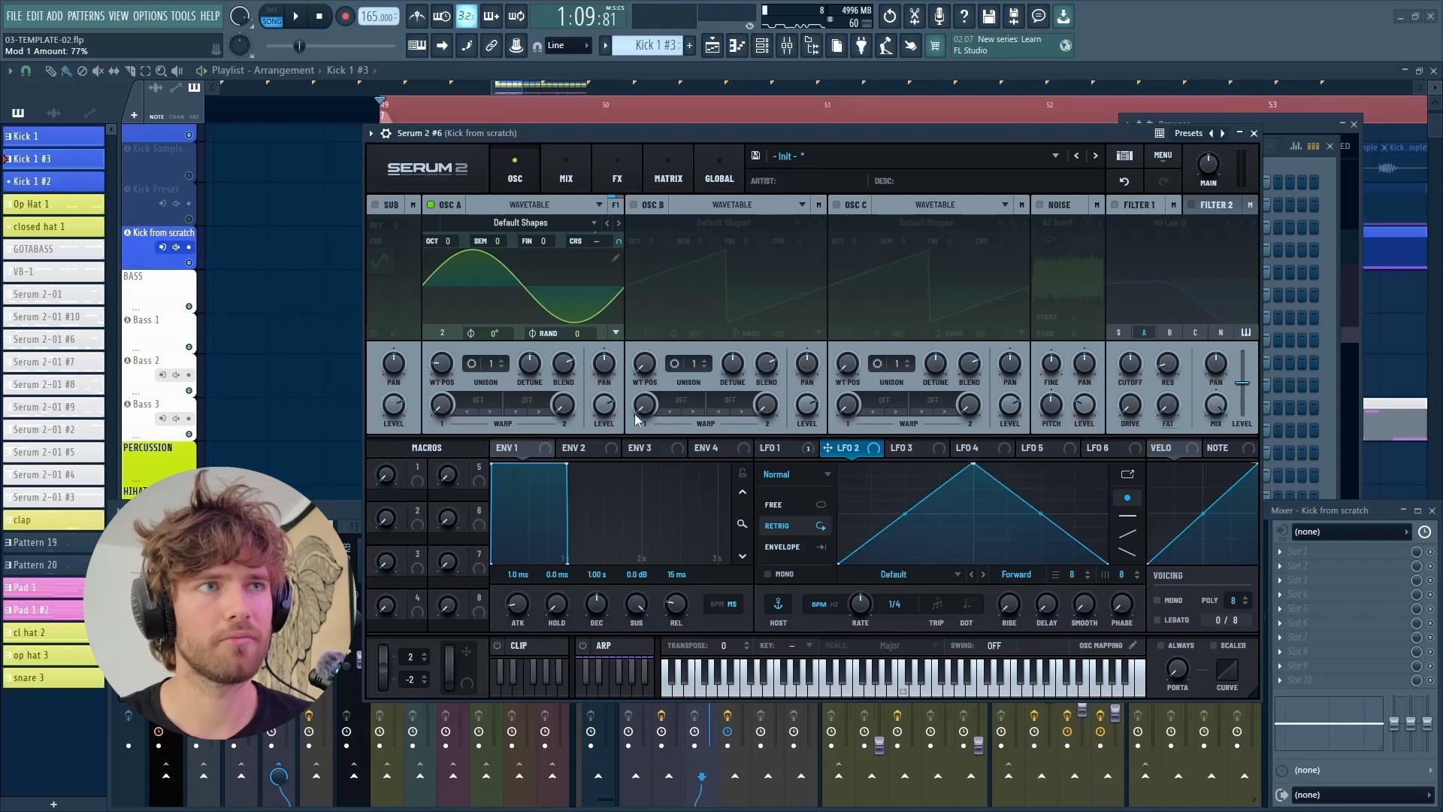
left_click_drag(859, 455, 603, 406)
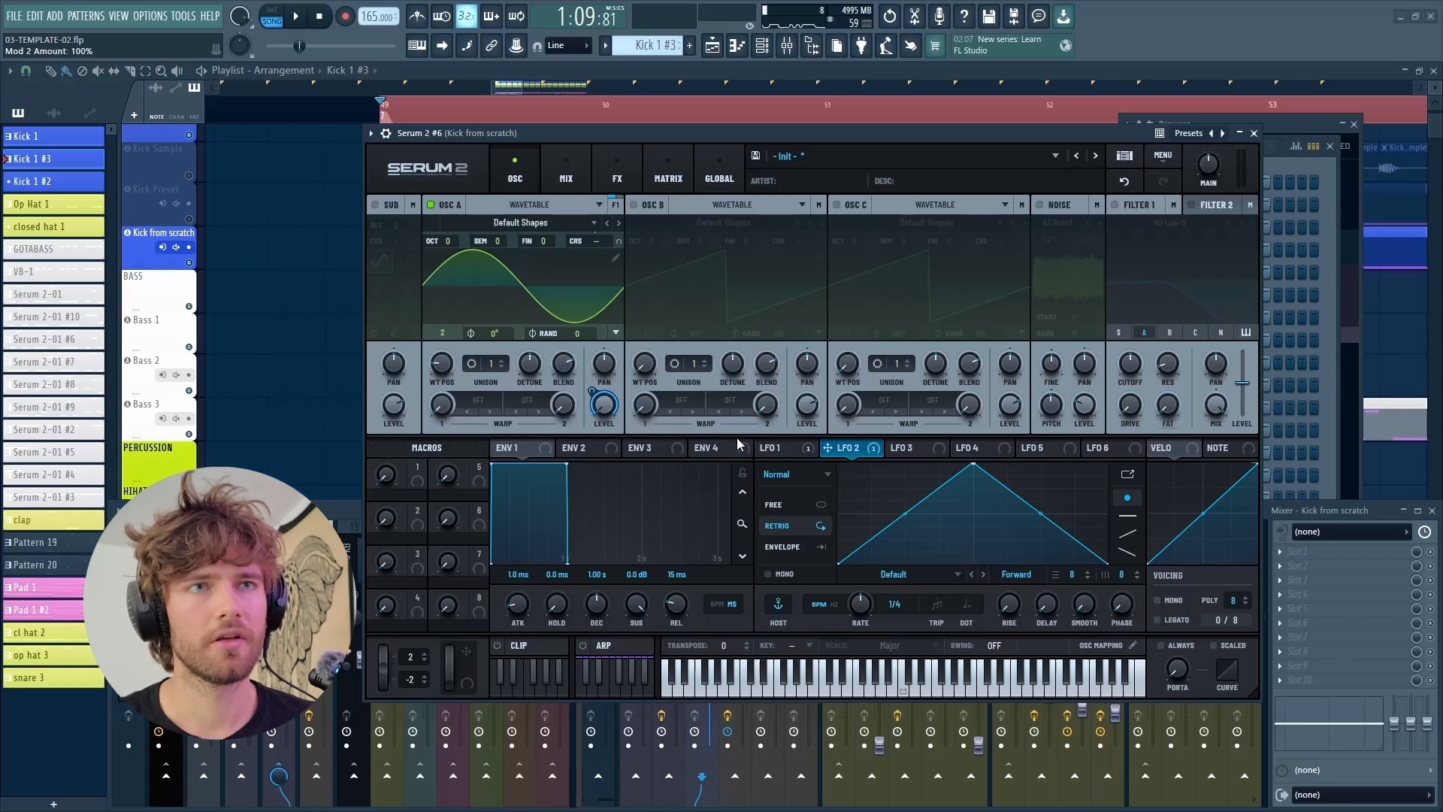
left_click_drag(975, 467, 818, 437)
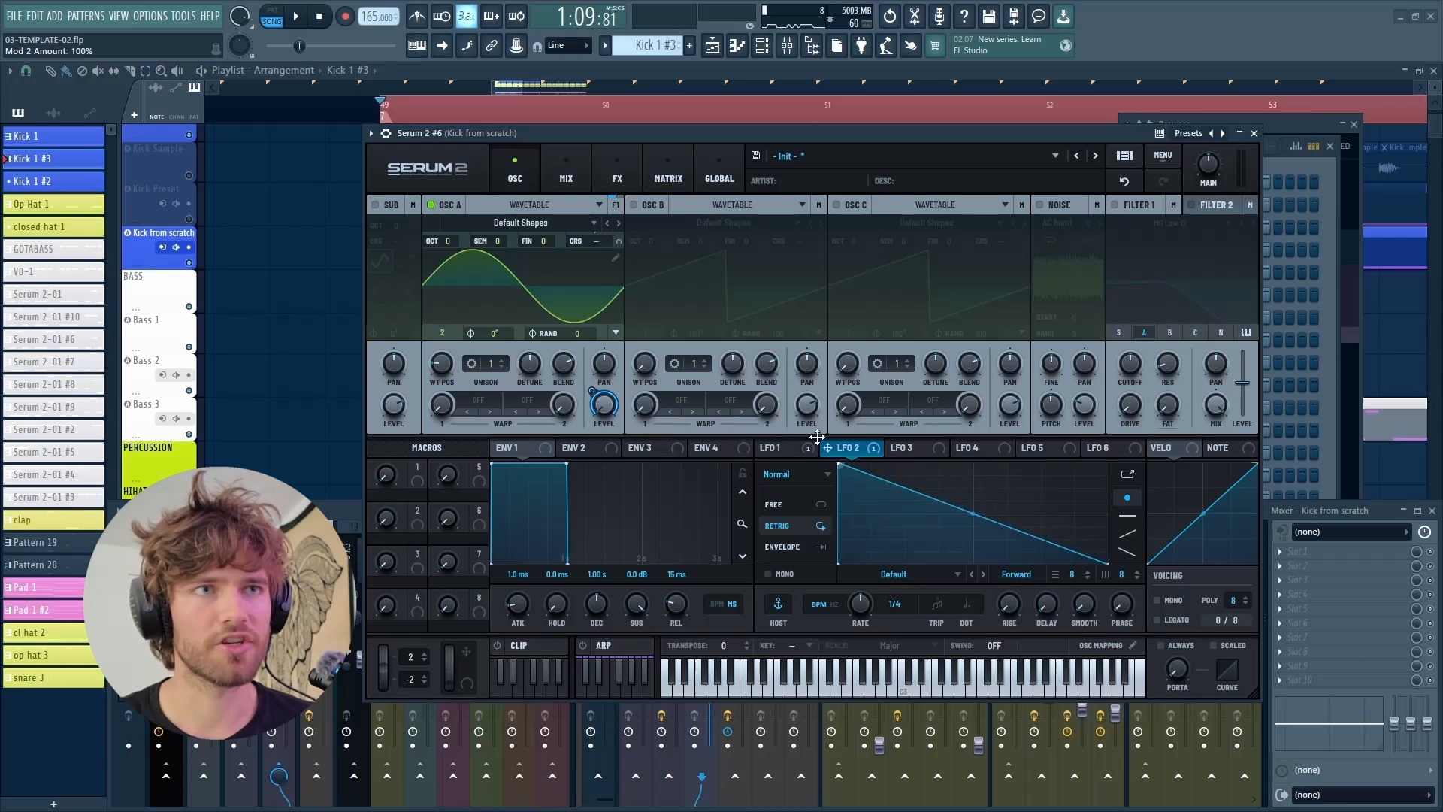
Shape LFO 2 into an early slight dip followed by a high hump with a rounded fall-off, and audition the kick
double_click(878, 479)
left_click_drag(878, 480, 907, 494)
double_click(1001, 481)
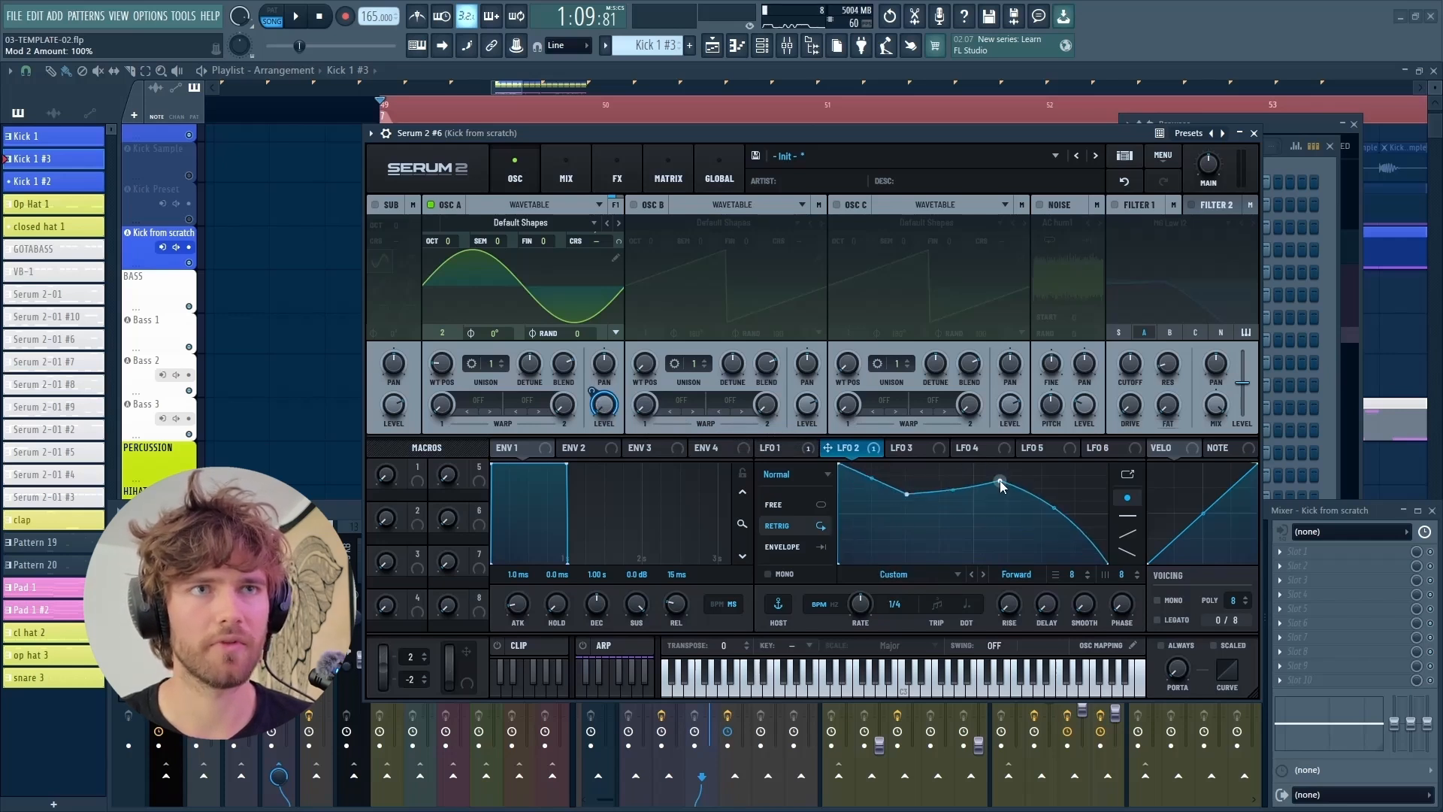
left_click_drag(1000, 485, 959, 474)
left_click_drag(1061, 500, 1069, 478)
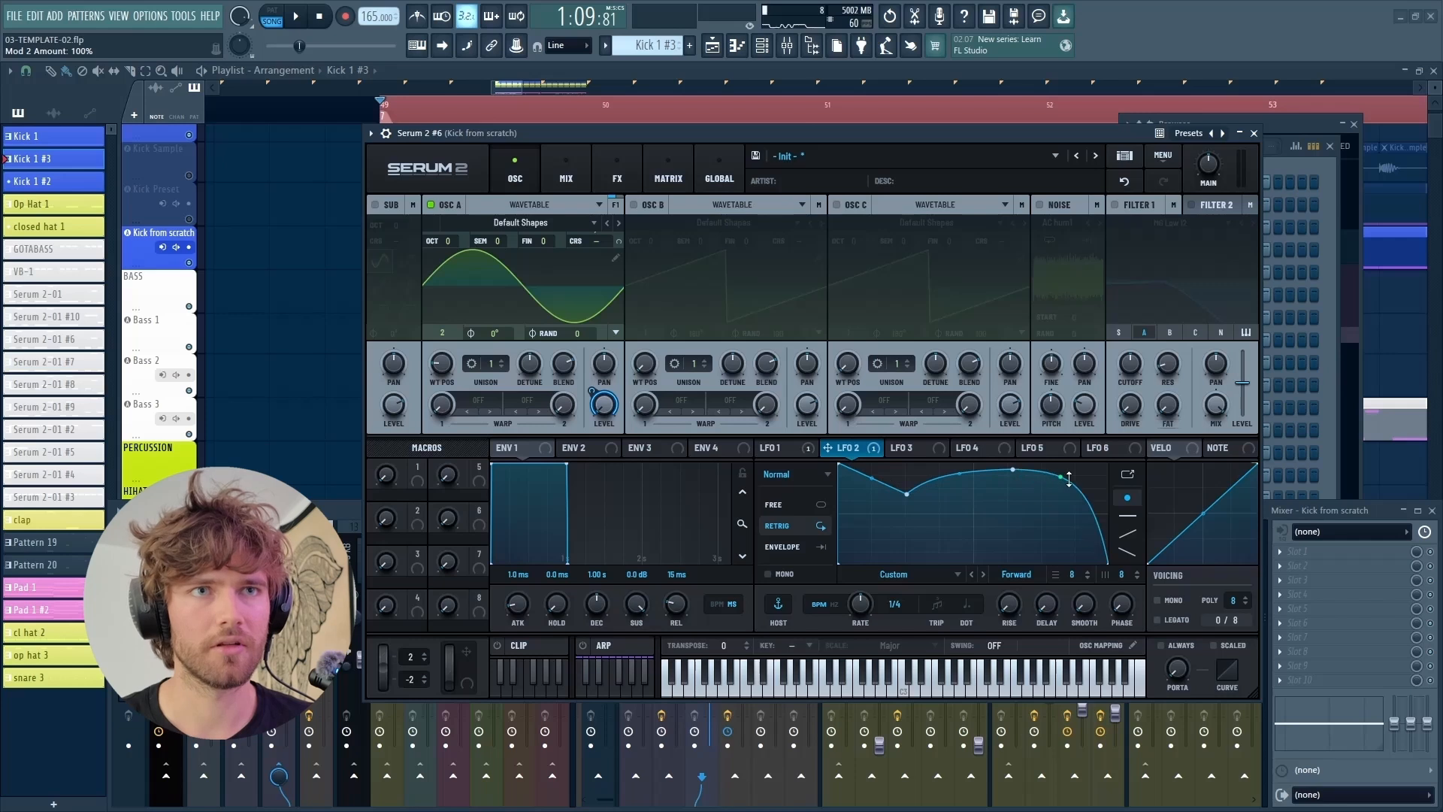
mouse_move(910, 503)
left_mouse_down()
mouse_move(862, 479)
mouse_move(886, 506)
mouse_move(876, 562)
mouse_move(894, 488)
left_mouse_up()
key("space")
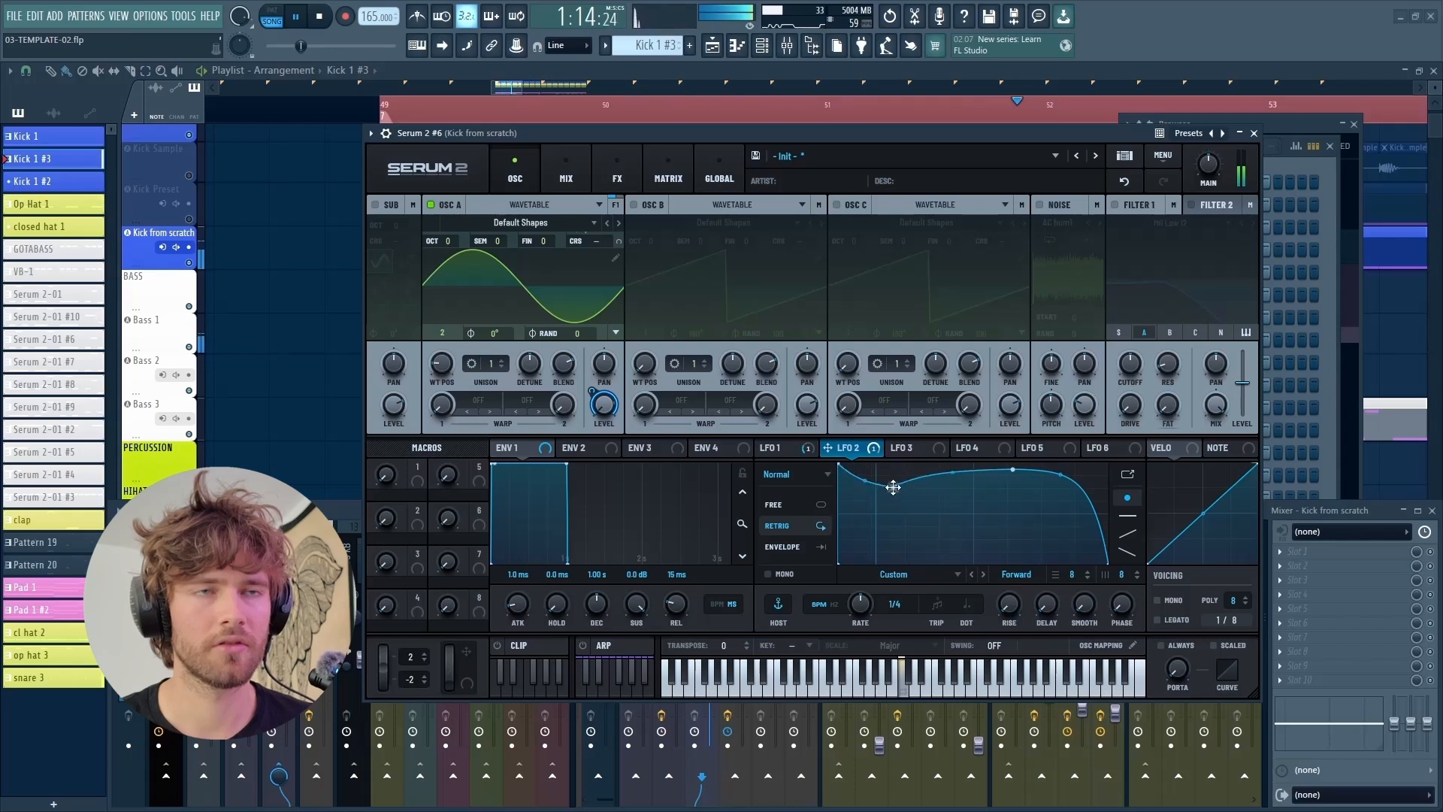
key("space")
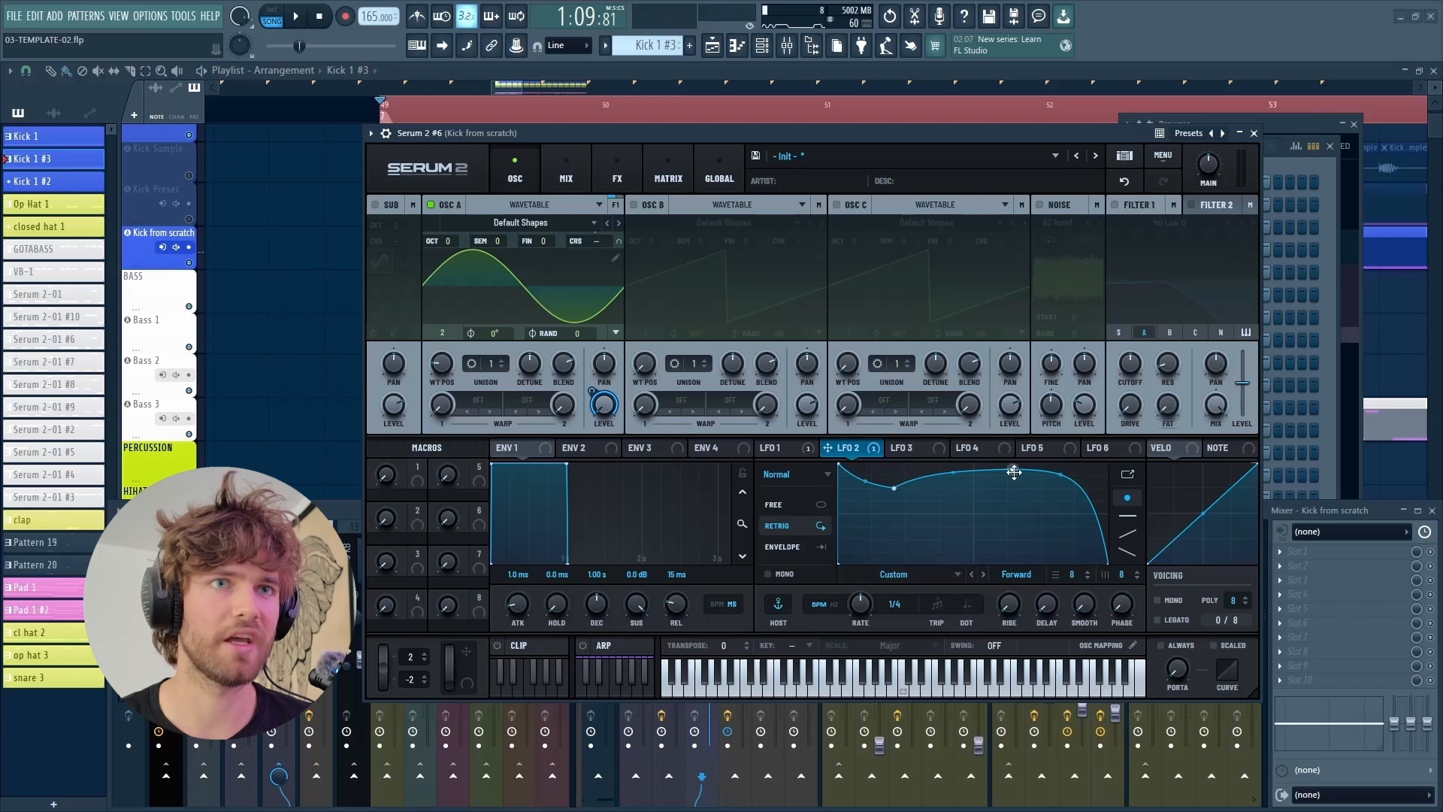
Move LFO 2's hump to the middle of the curve and its dip slightly earlier during playback, and return to LFO 1
left_click_drag(1014, 471, 975, 470)
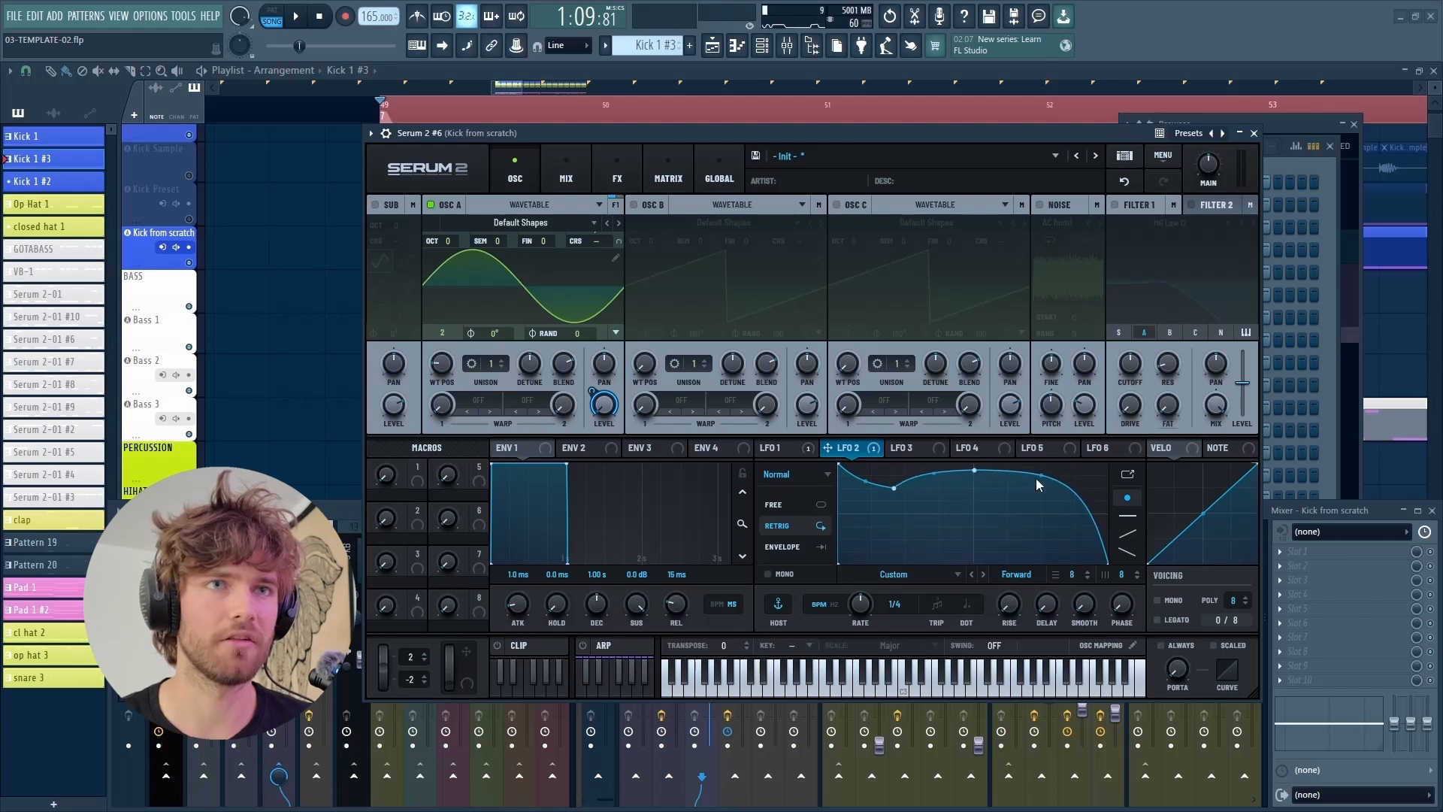
key("space")
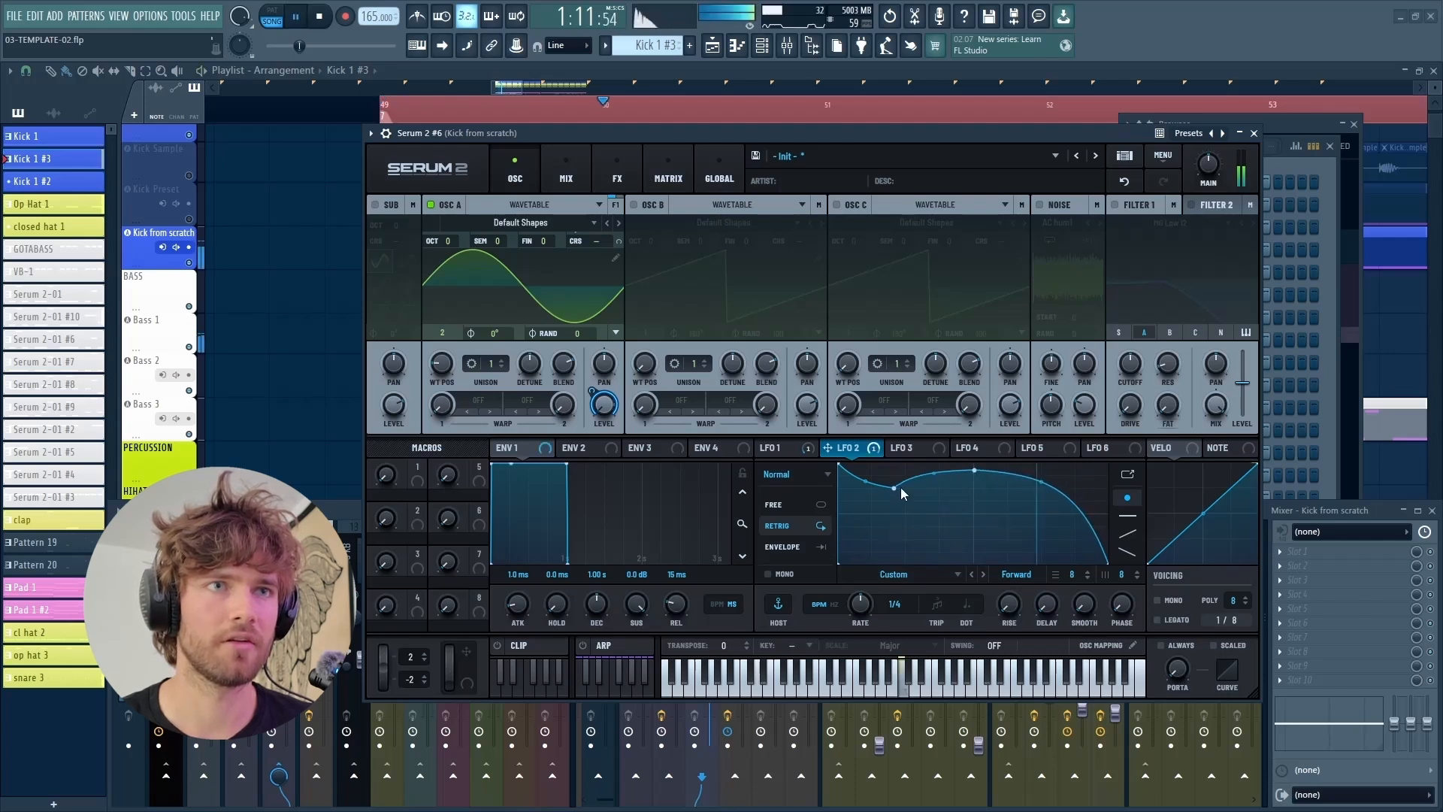
left_click_drag(894, 488, 883, 488)
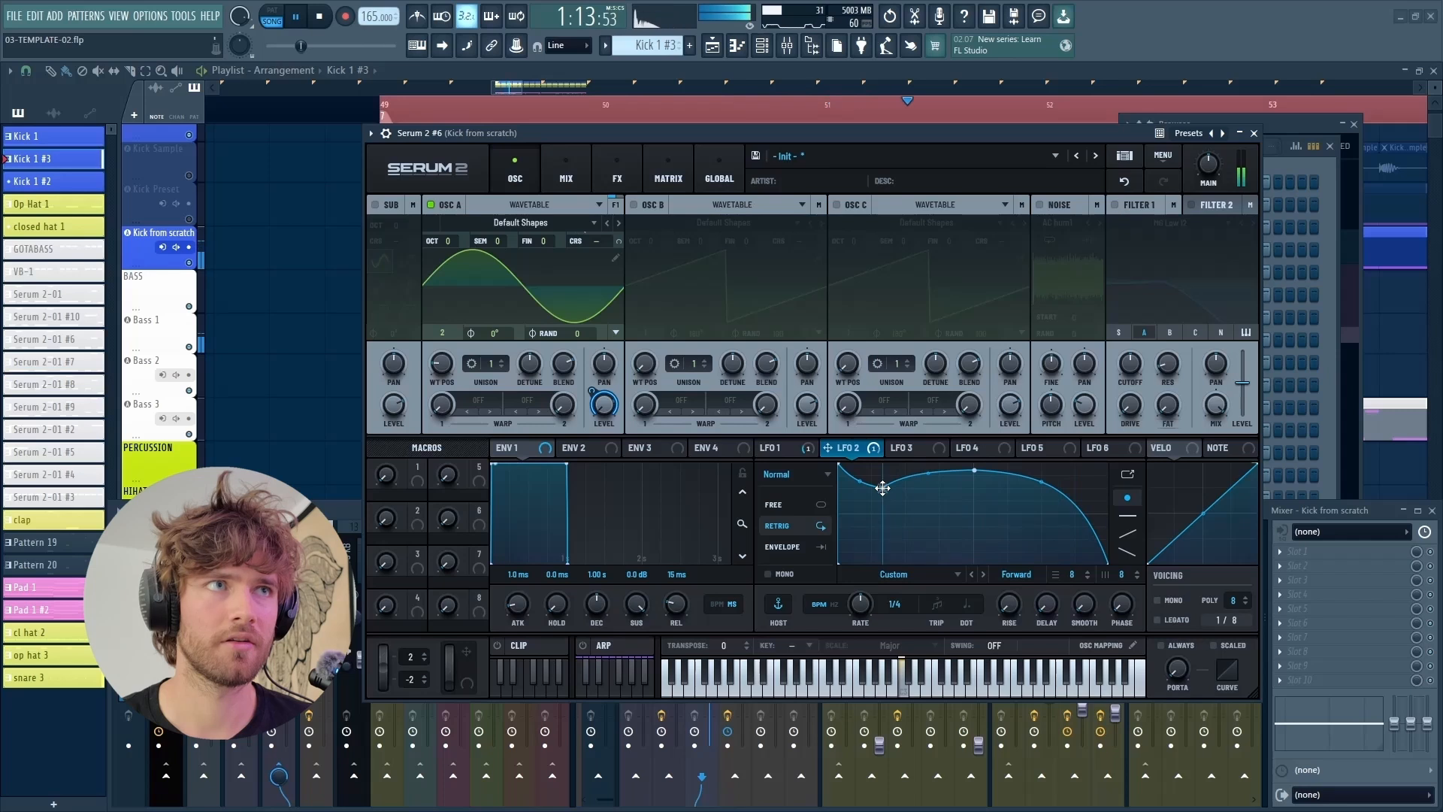
left_click(797, 447)
key("space")
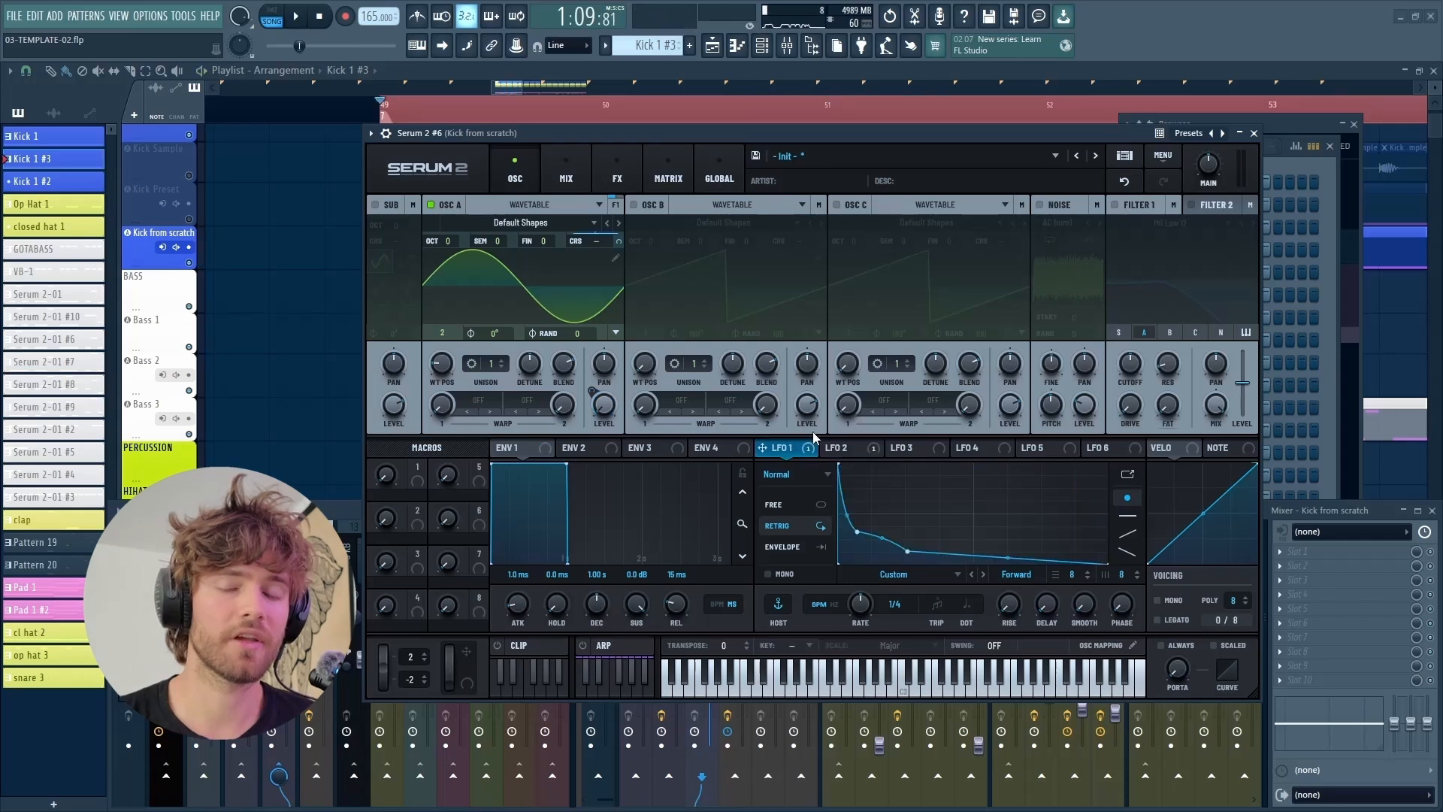